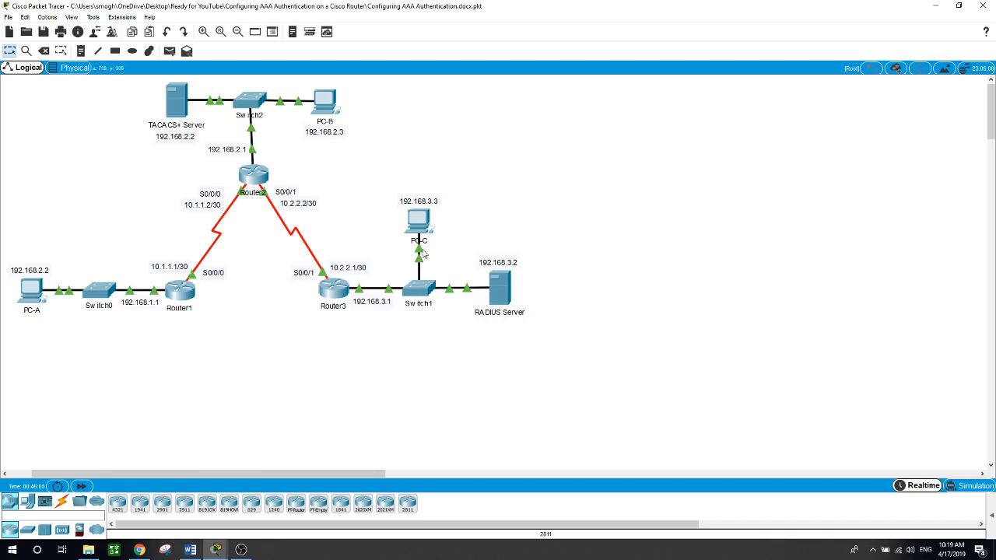
Step: Ping PC-C at 192.168.3.3 from PC-A's command prompt
left_click(35, 290)
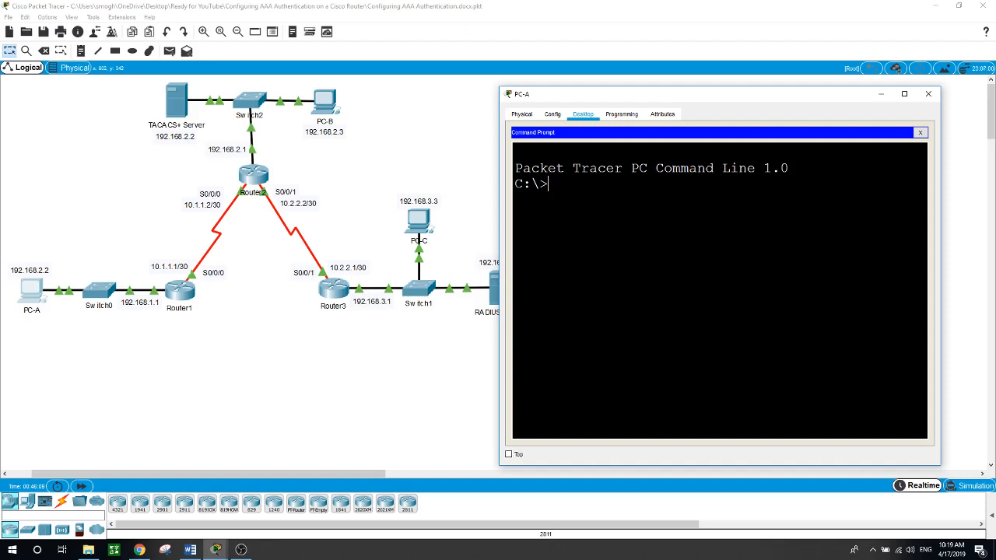
type("ping 192.168.3.3")
key("Return")
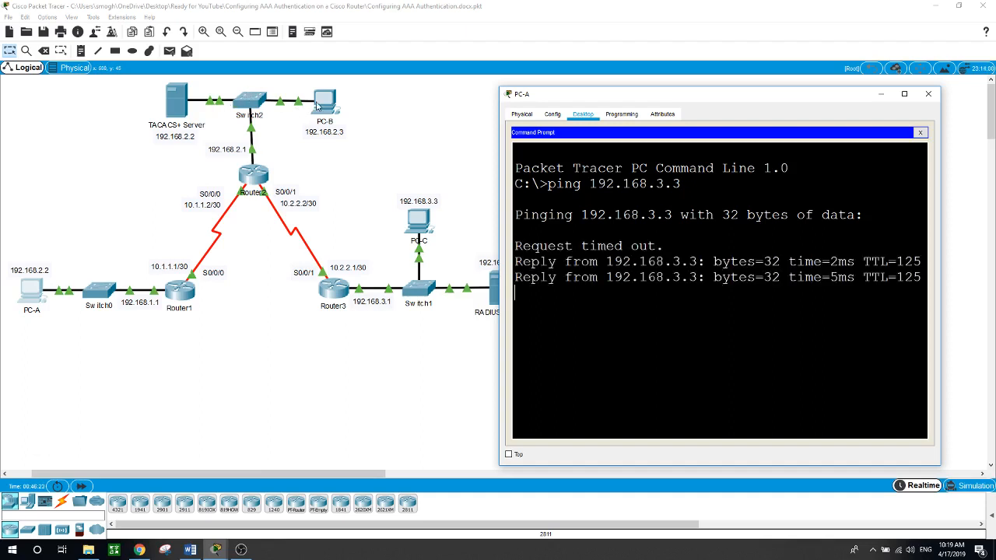
Step: Ping 192.168.1.2 from PC-B's command prompt, then return to the topology
left_click(319, 105)
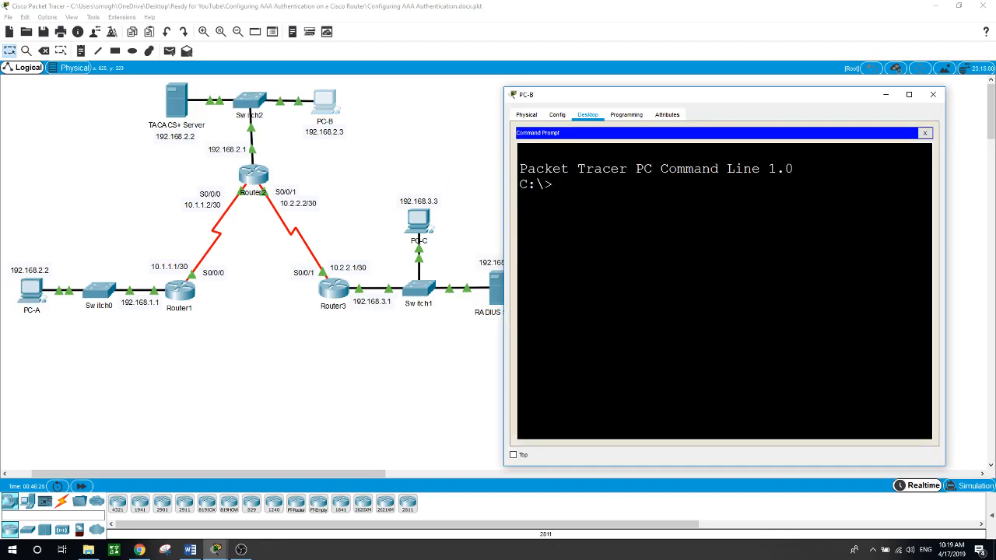
type("ping 192")
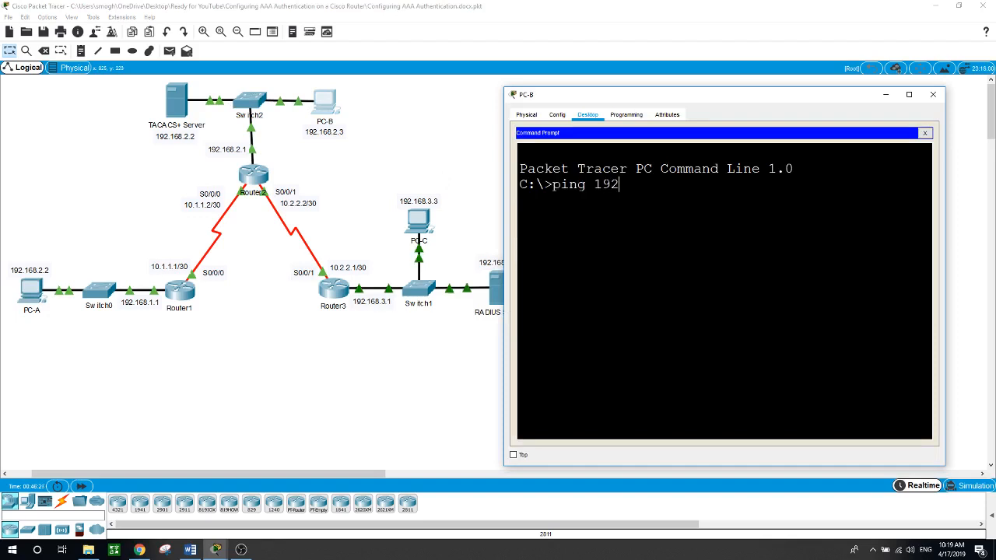
type(".168.1.2")
key("Return")
left_click(365, 376)
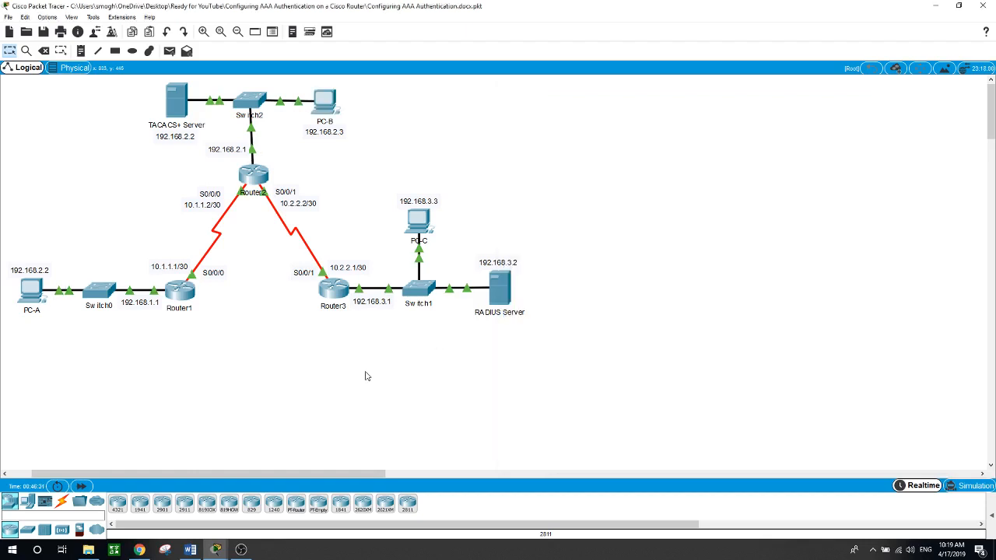
Step: Display Router1's routing table with show ip route from privileged mode
left_click(190, 296)
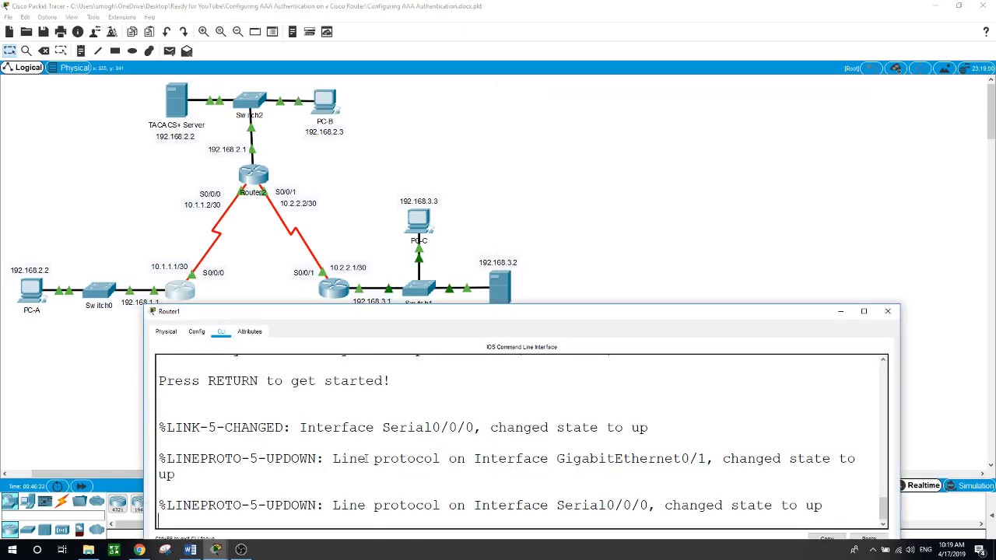
key("Return")
type("en")
key("Return")
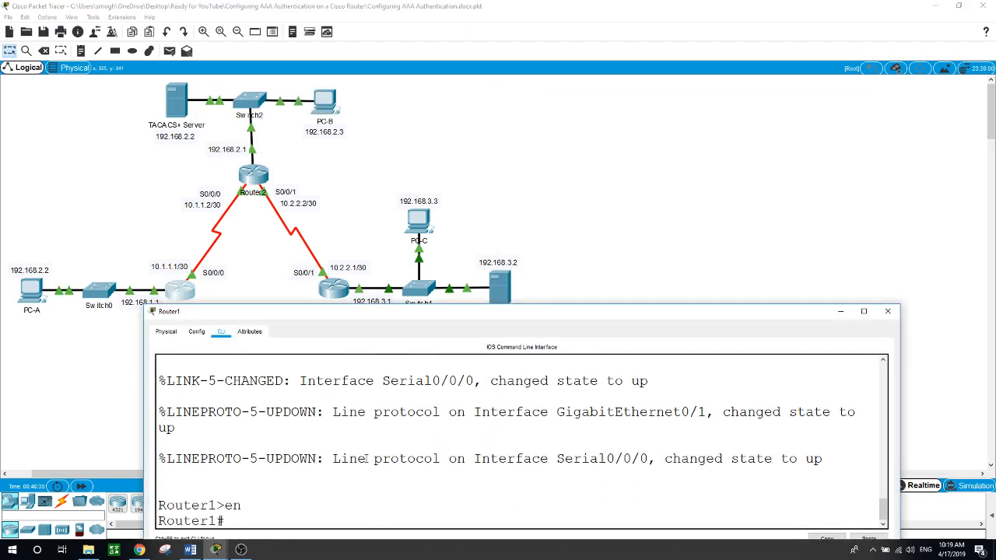
type("show ip rute")
key("Return")
type("show ip route")
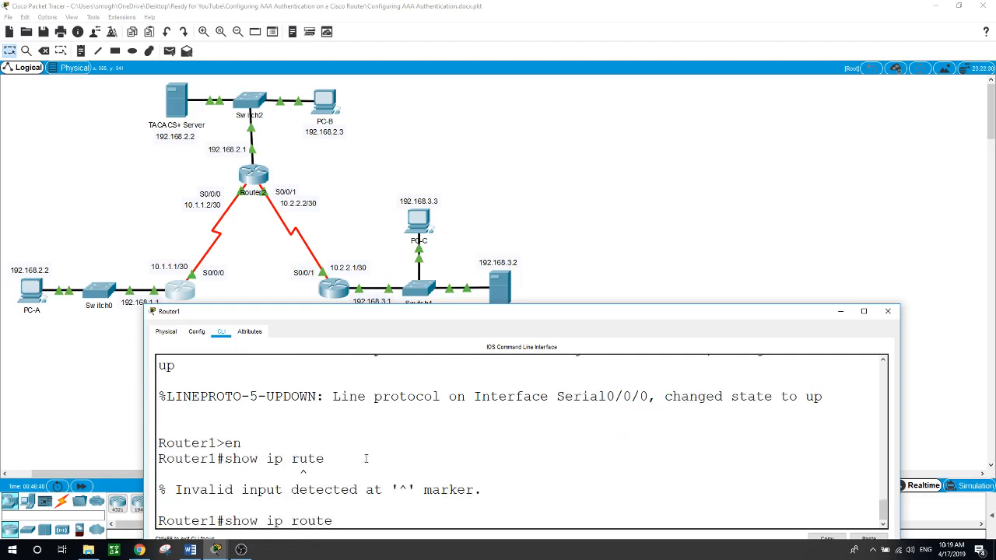
key("Return")
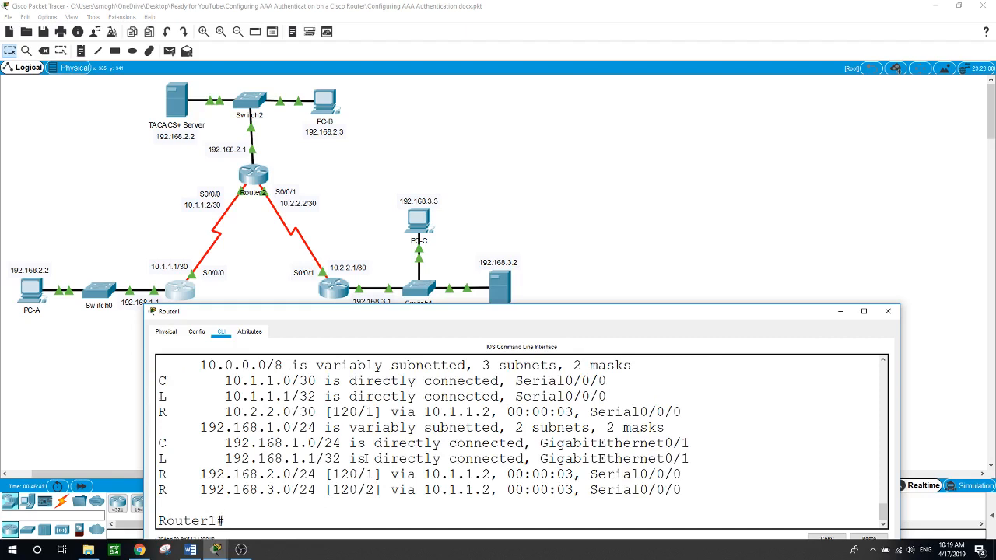
Step: Highlight the R route code and the next hop 10.1.1.2 in the routing table
left_click_drag(174, 414, 163, 416)
left_click_drag(427, 412, 492, 412)
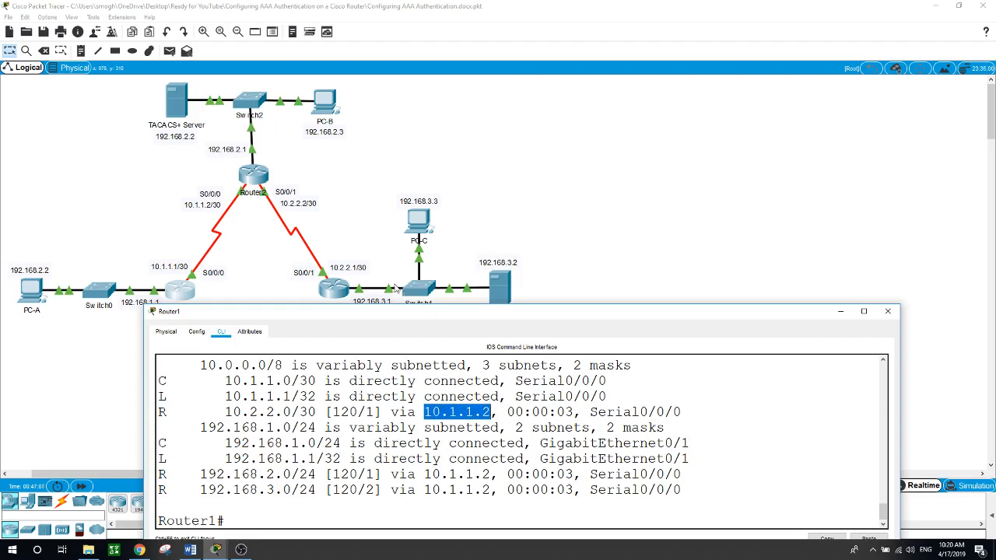
left_click_drag(406, 313, 401, 317)
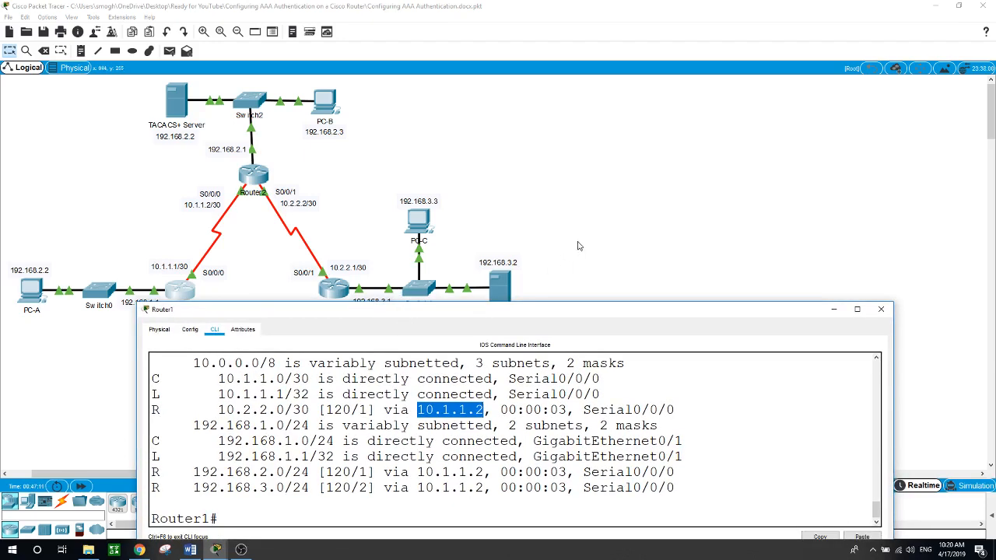
left_click(631, 229)
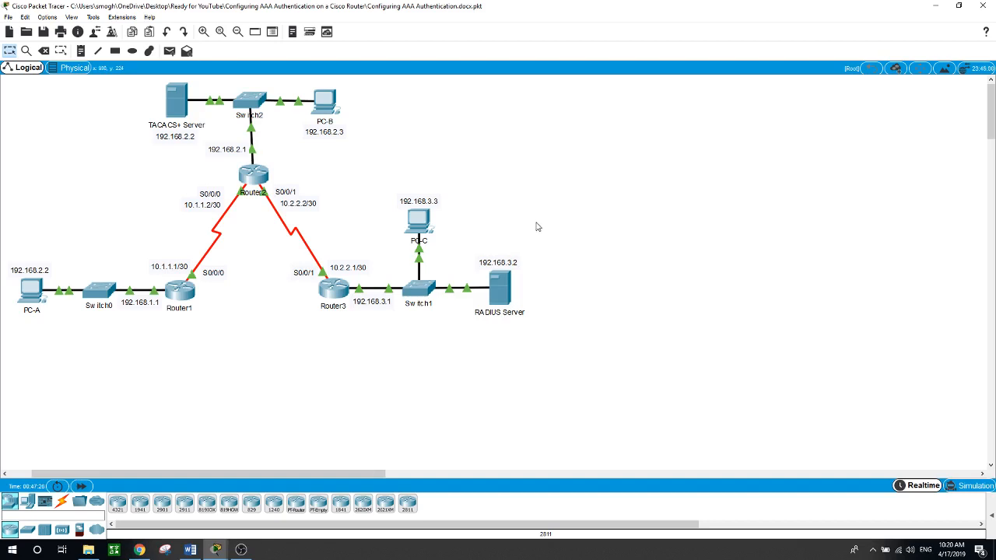
Step: Enable aaa new-model on Router1 in global configuration mode
left_click(185, 300)
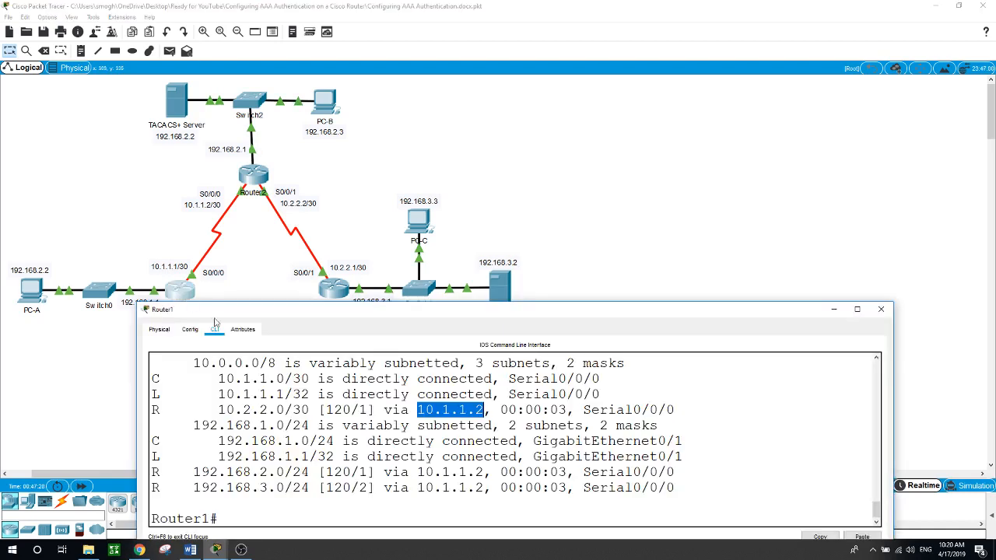
type("co")
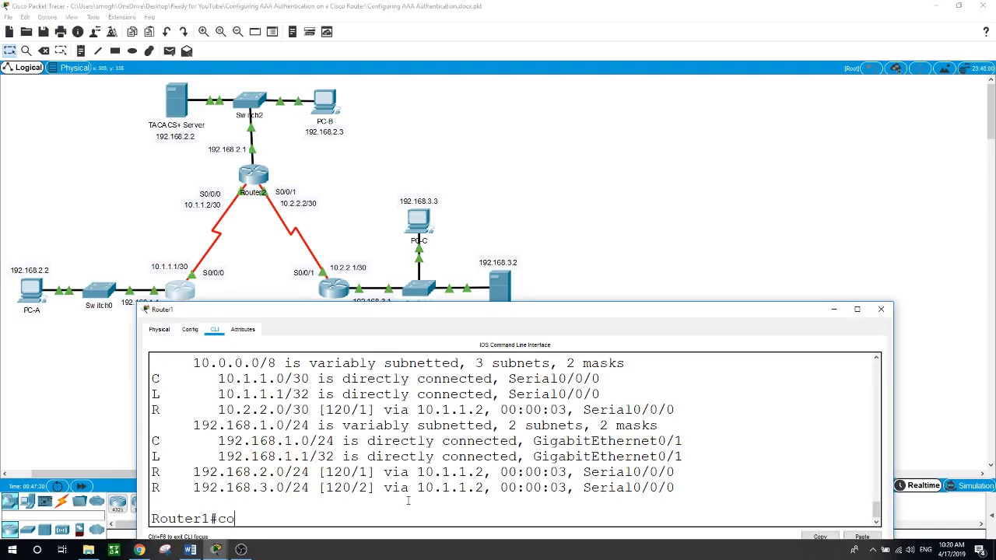
type("nf t")
key("Return")
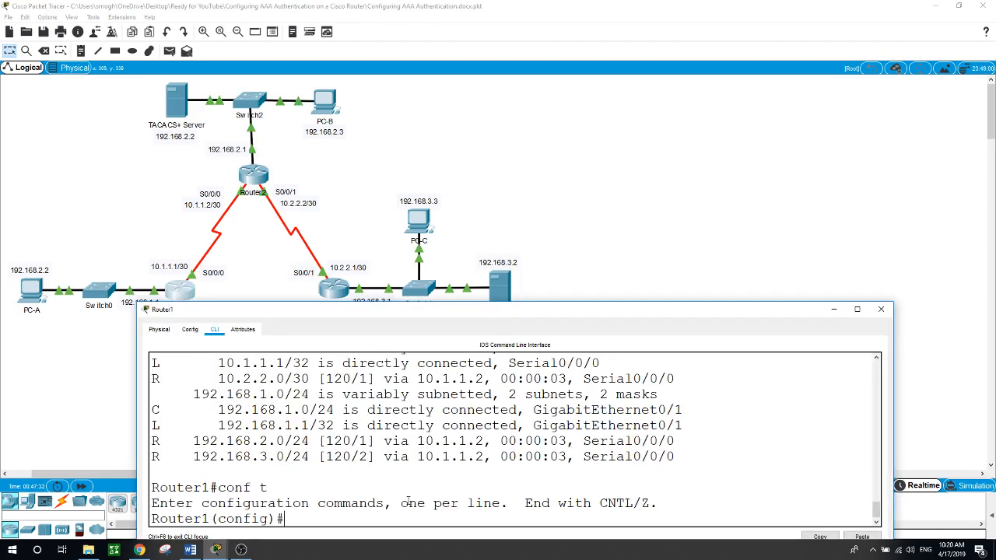
type("aaa new")
key("Tab")
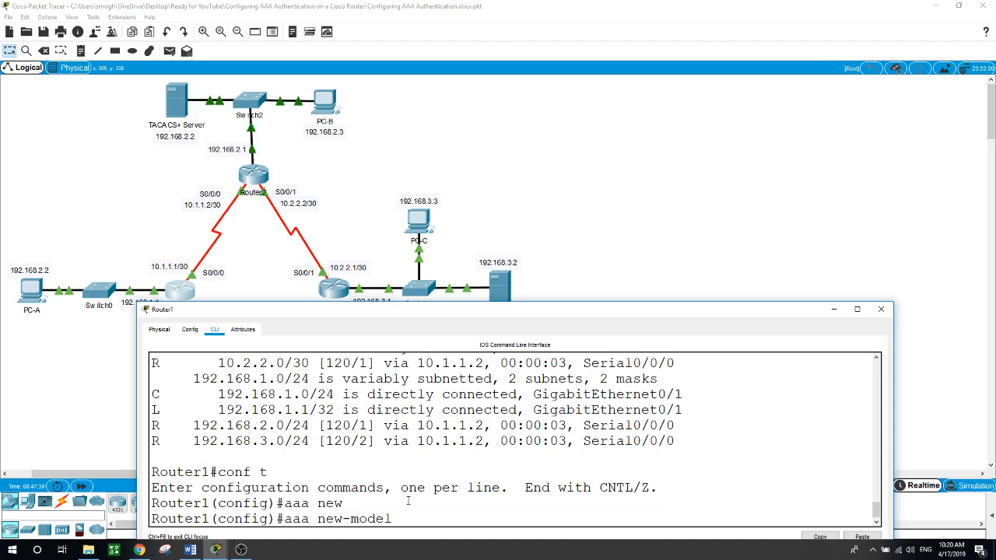
key("Return")
Step: Set aaa authentication login default to use the local user database
type("aa")
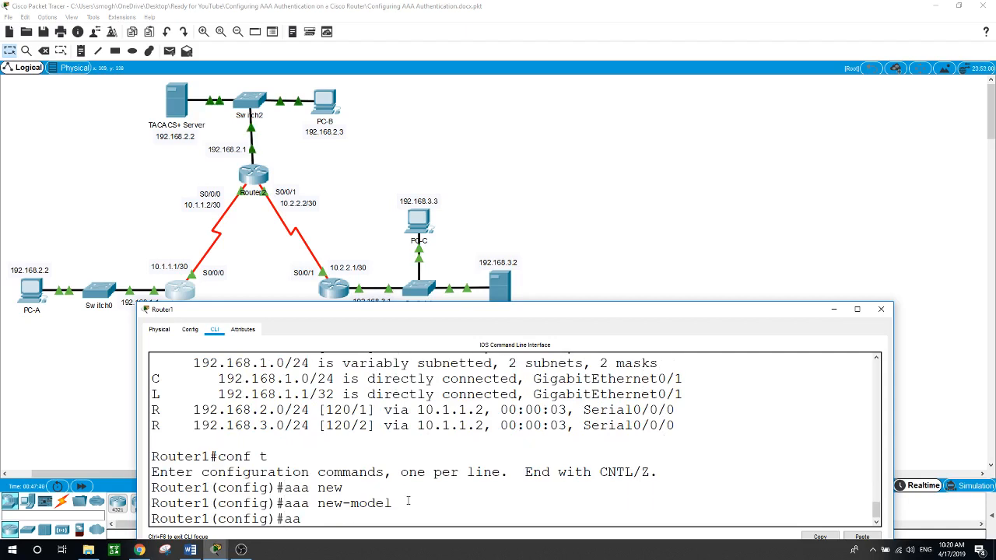
type(" a authe")
key("Tab")
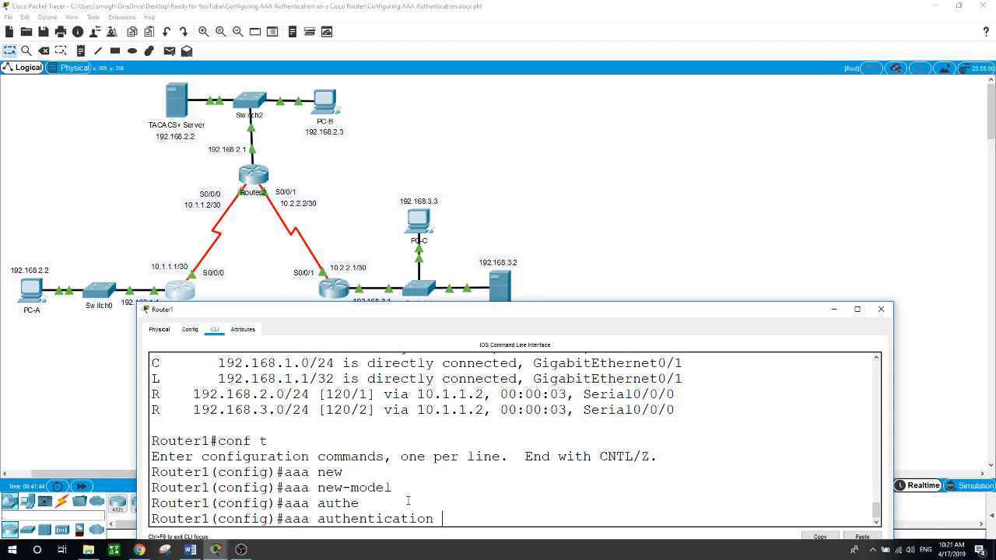
type("login def")
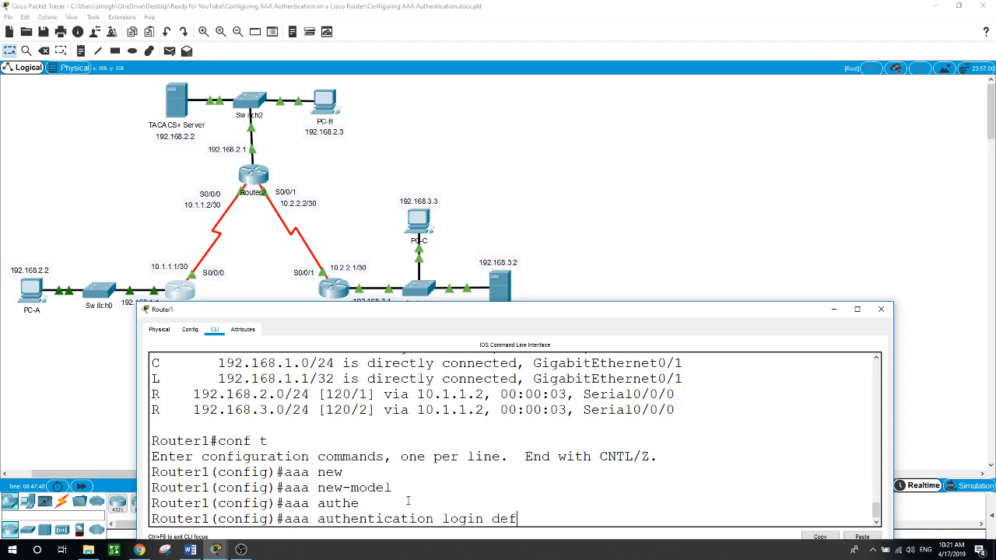
key("Tab")
type("local")
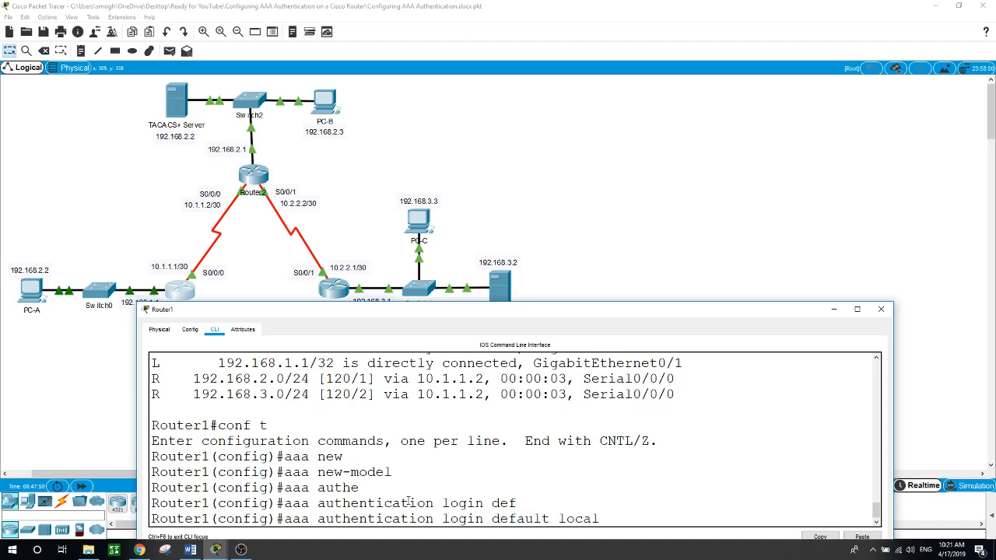
key("Return")
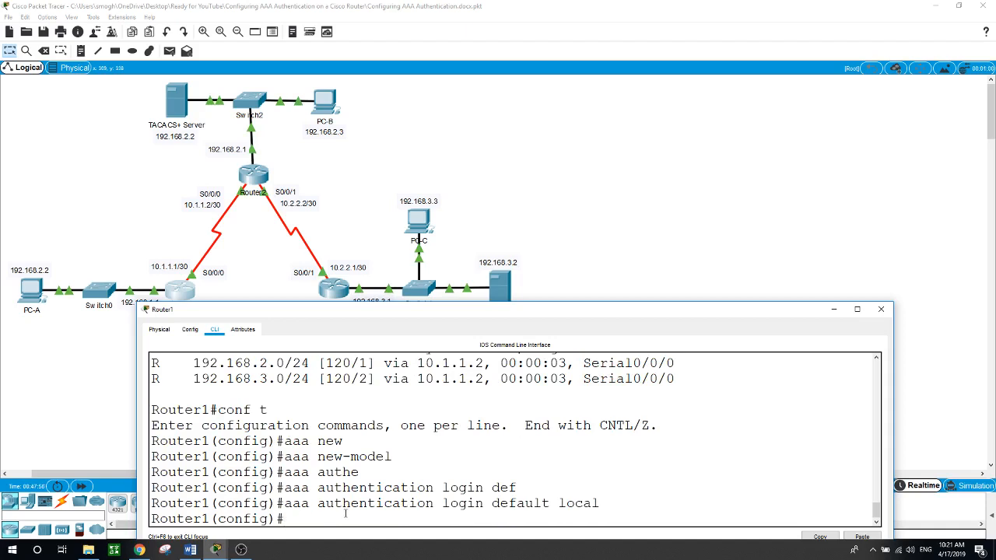
Step: Highlight the aaa authentication, login and default keywords, then exit configuration mode
left_click_drag(432, 504, 284, 504)
double_click(472, 503)
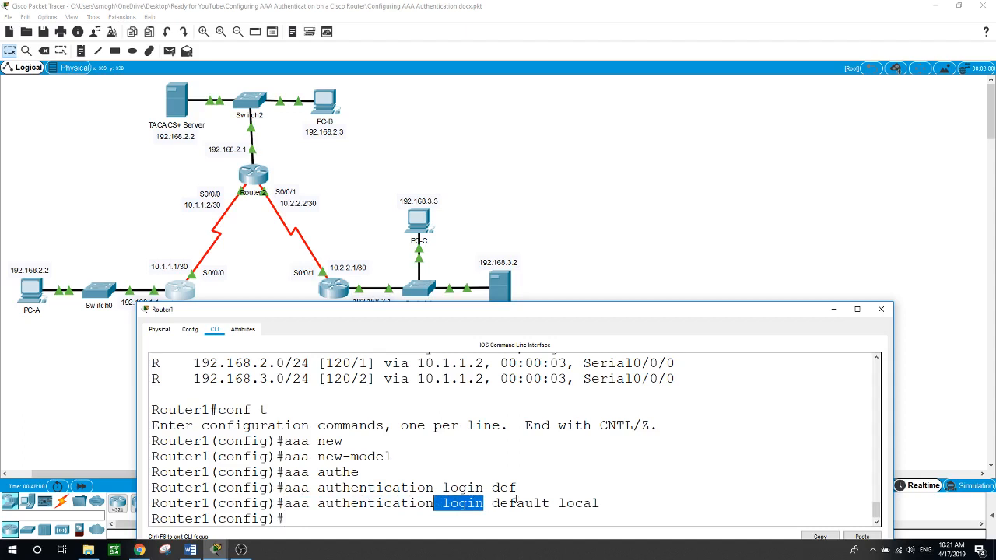
left_click_drag(552, 504, 516, 503)
left_click(426, 520)
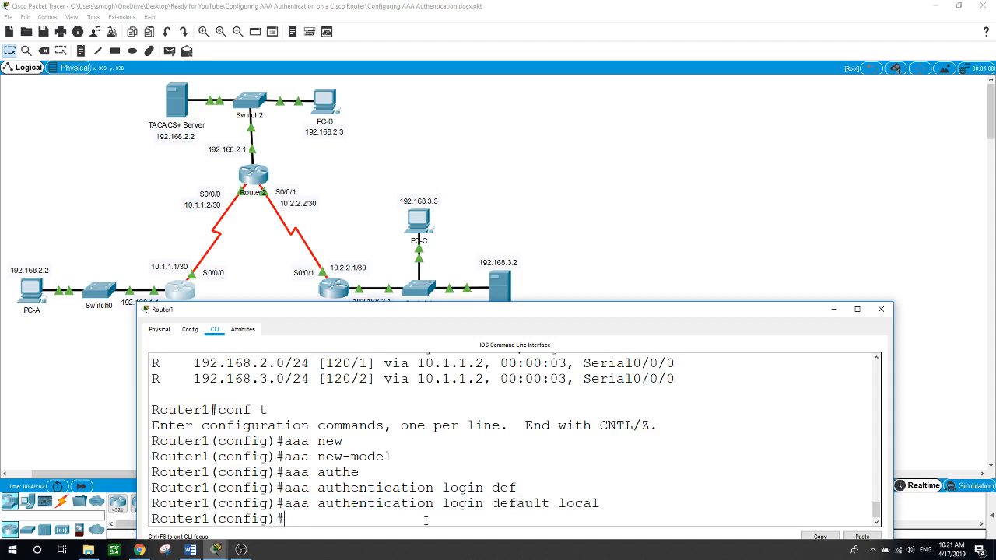
type("exit")
key("Return")
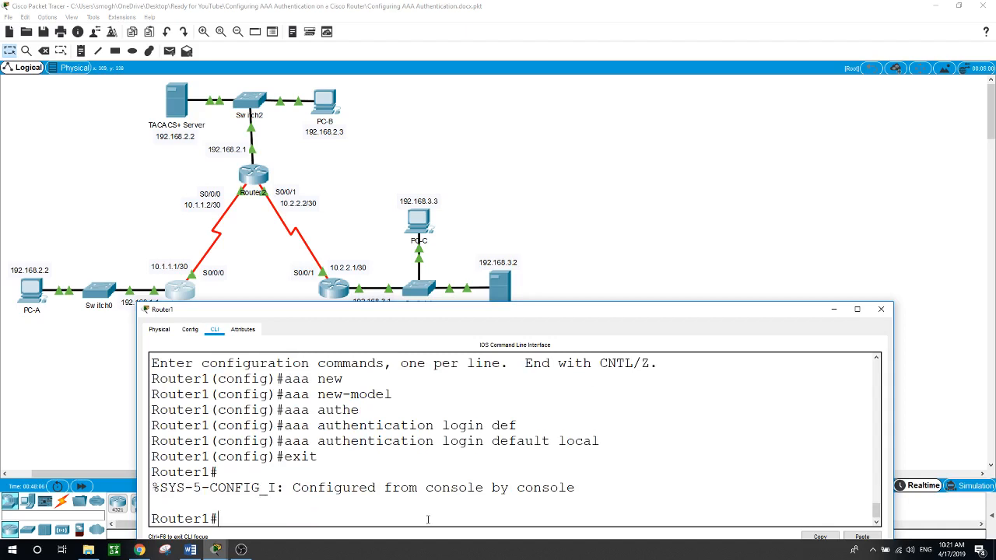
Step: Create local user admin1 with a secret password on Router1
type("conf t")
key("Return")
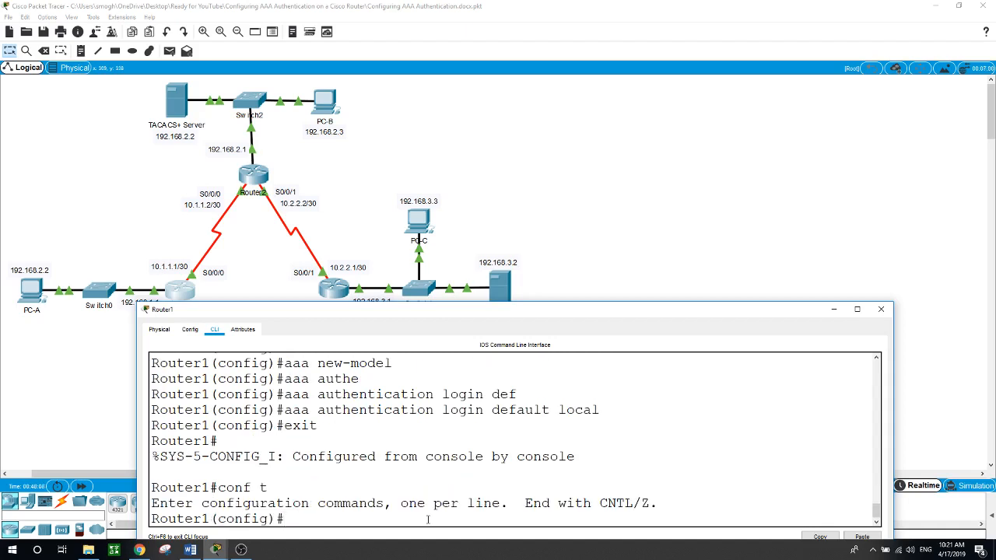
type("user")
key("Tab")
type("admin")
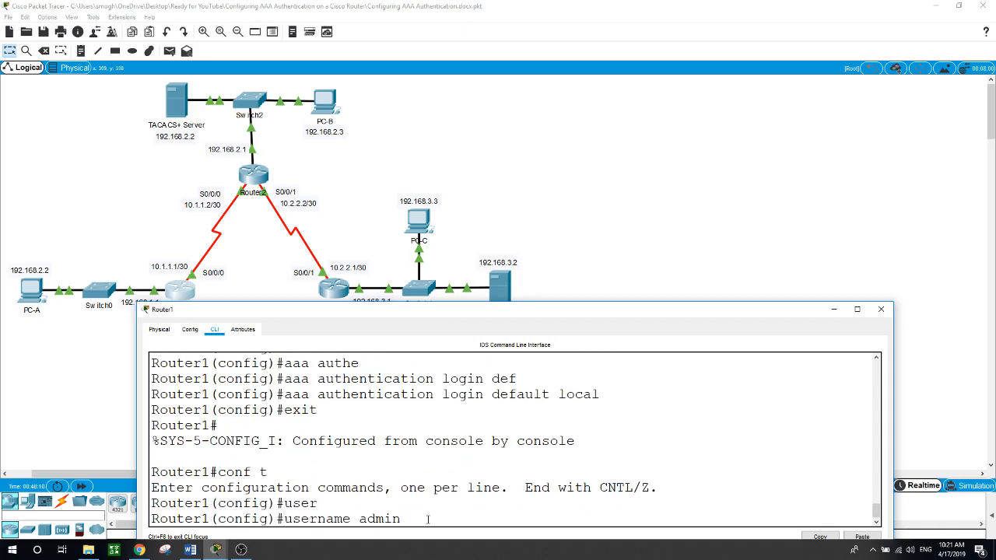
type("1 se")
key("Tab")
type("admin")
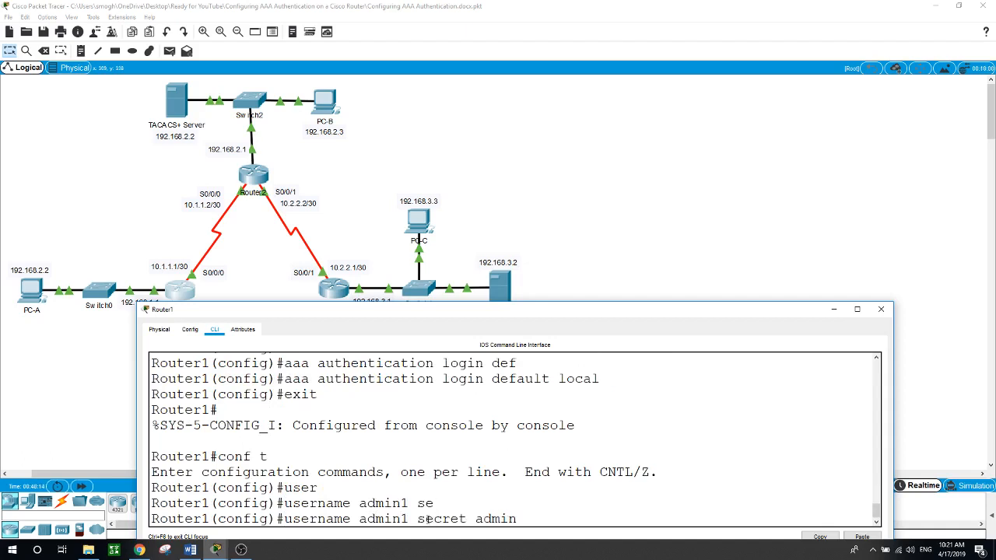
type("1")
key("Return")
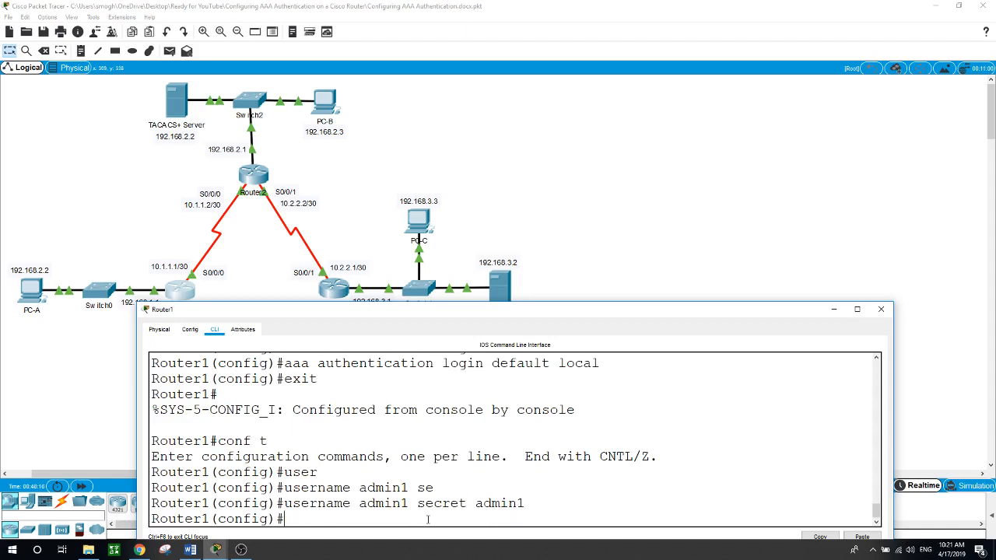
Step: Set Router1's enable secret password and leave configuration mode
type("enable se")
key("Tab")
type("c")
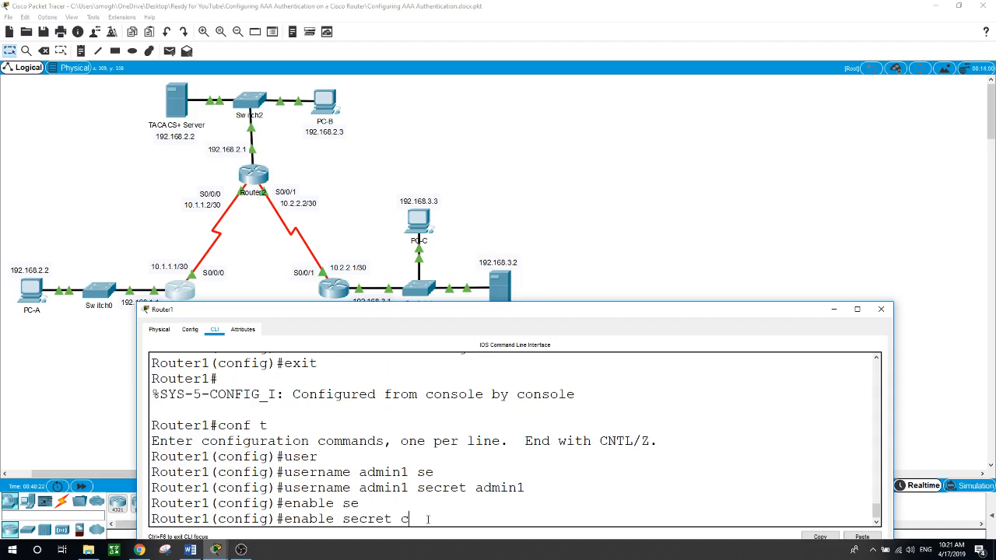
type("isco")
key("Return")
type("exi")
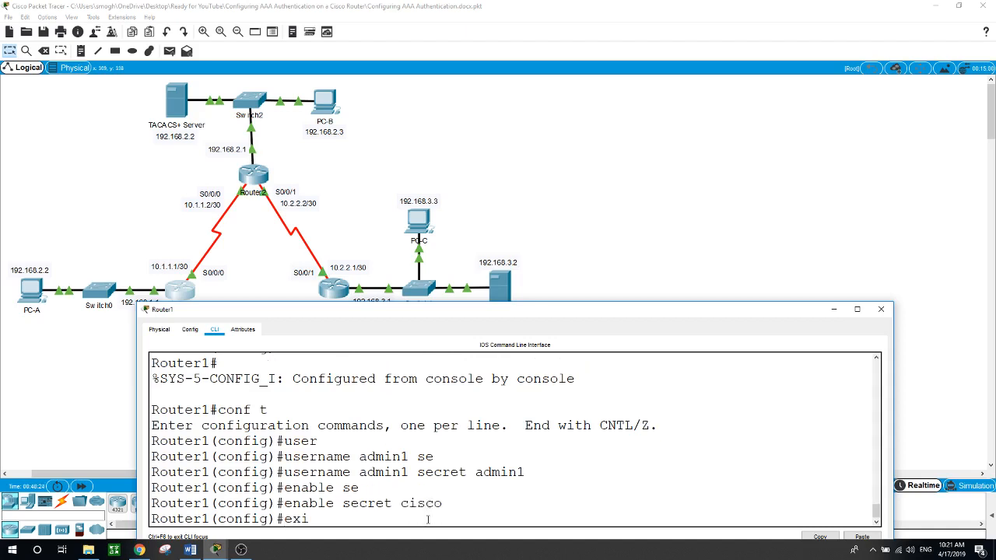
type("t")
key("Return")
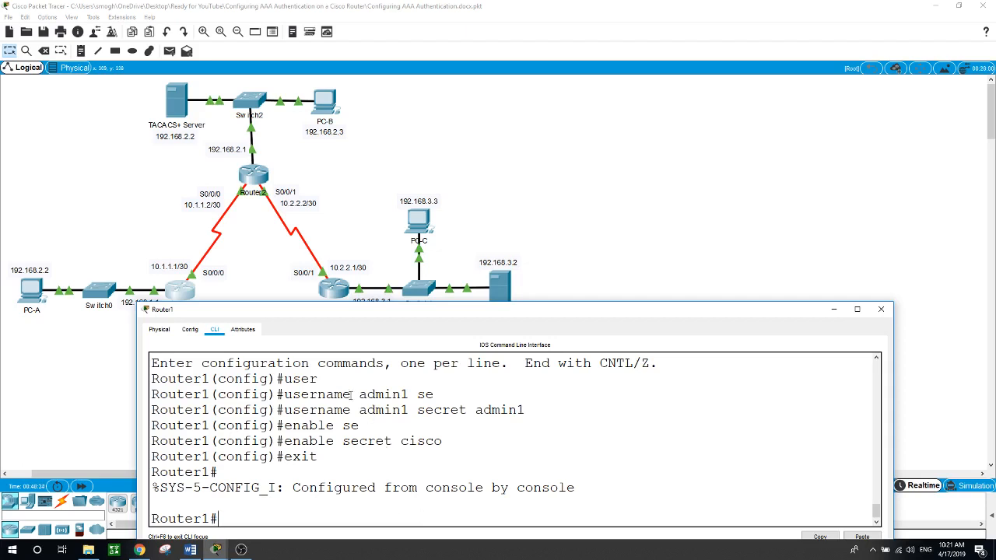
left_click(181, 293)
Step: Apply login authentication default to Router1's line console 0
type("conf t")
key("Return")
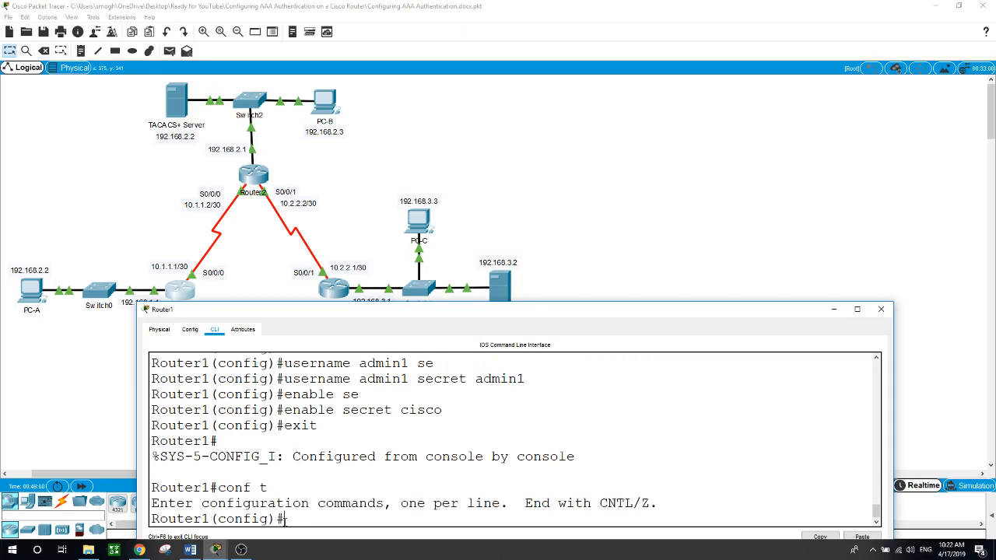
type("line")
type(" co")
key("Tab")
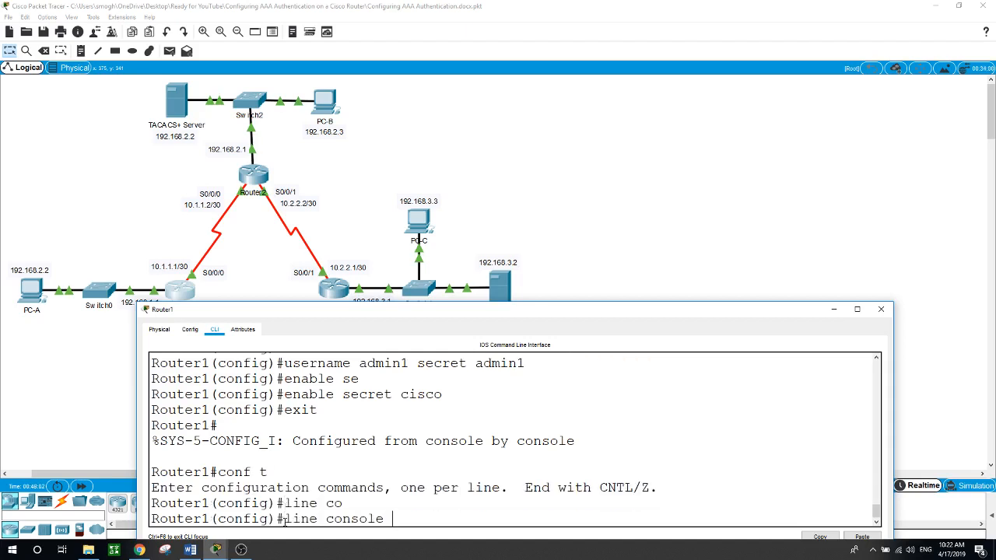
type("0")
key("Return")
type("l")
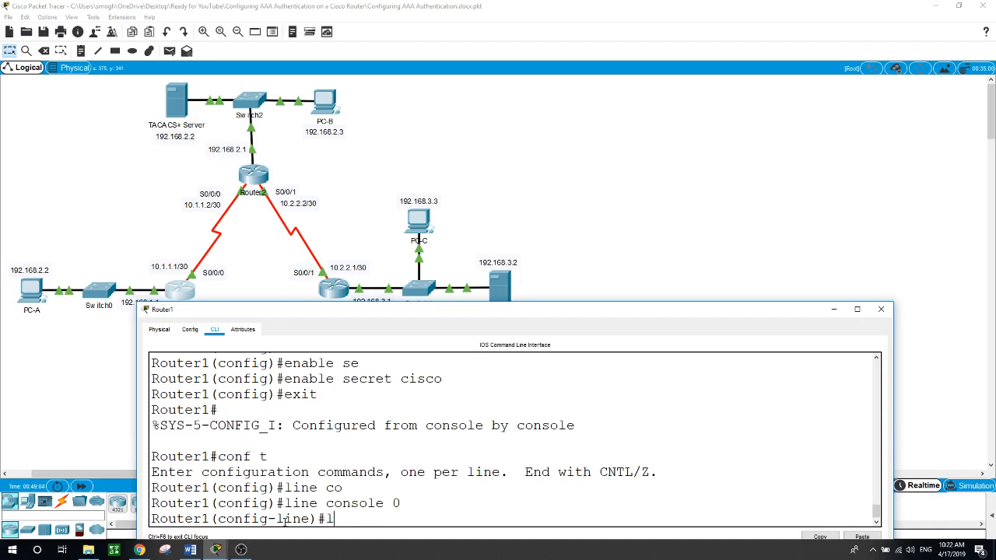
type("ogin auth")
key("Tab")
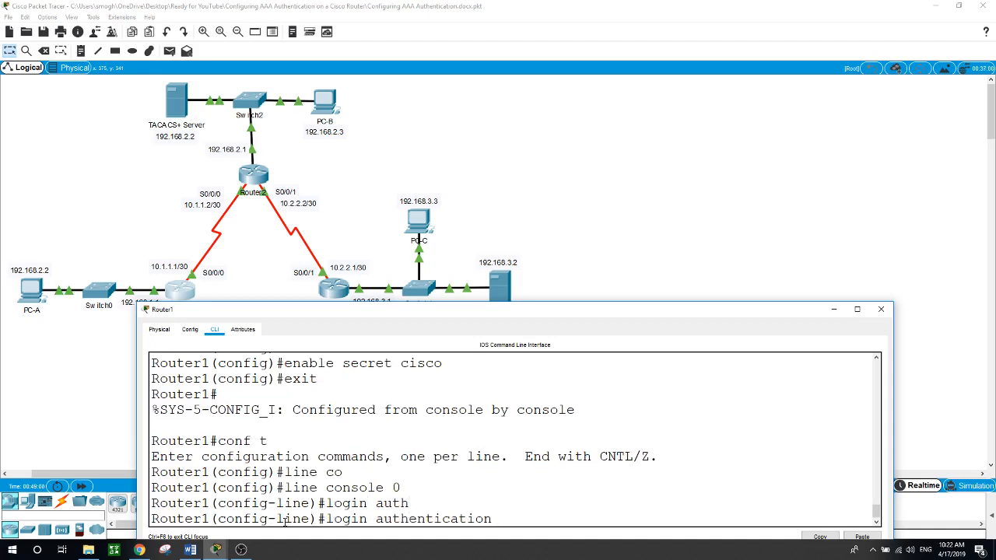
type("def")
key("Tab")
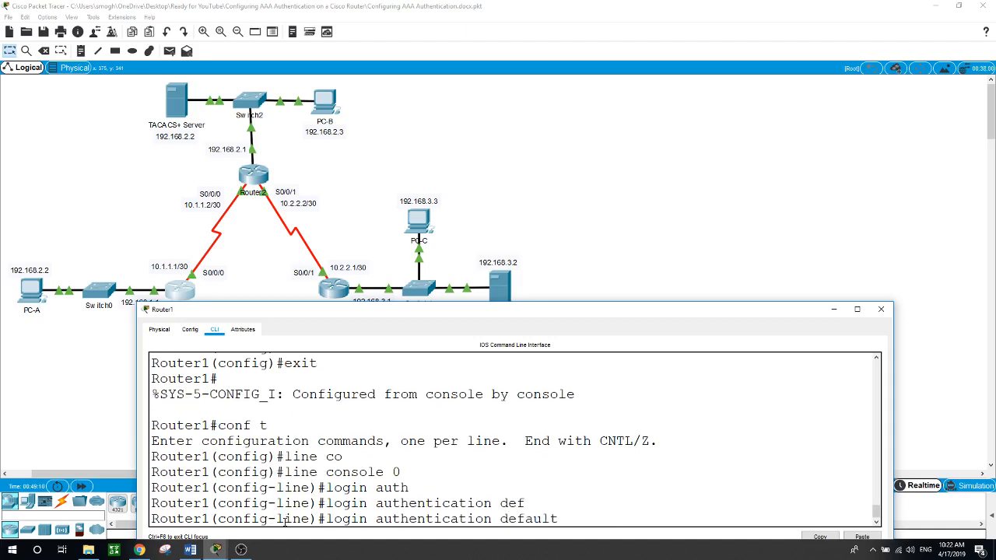
key("Return")
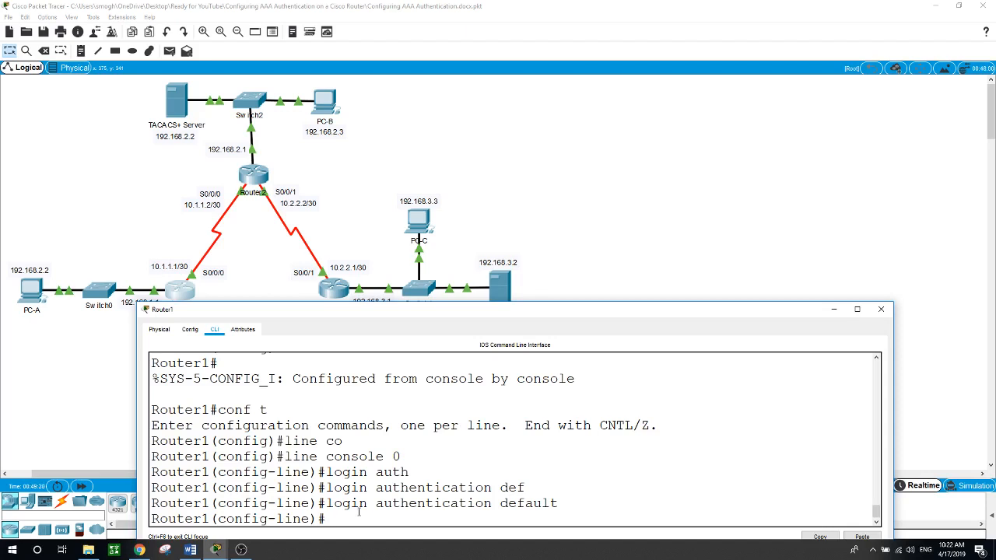
Step: Exit line and global configuration back to the privileged prompt
type("exit")
key("Return")
type("exit")
key("Return")
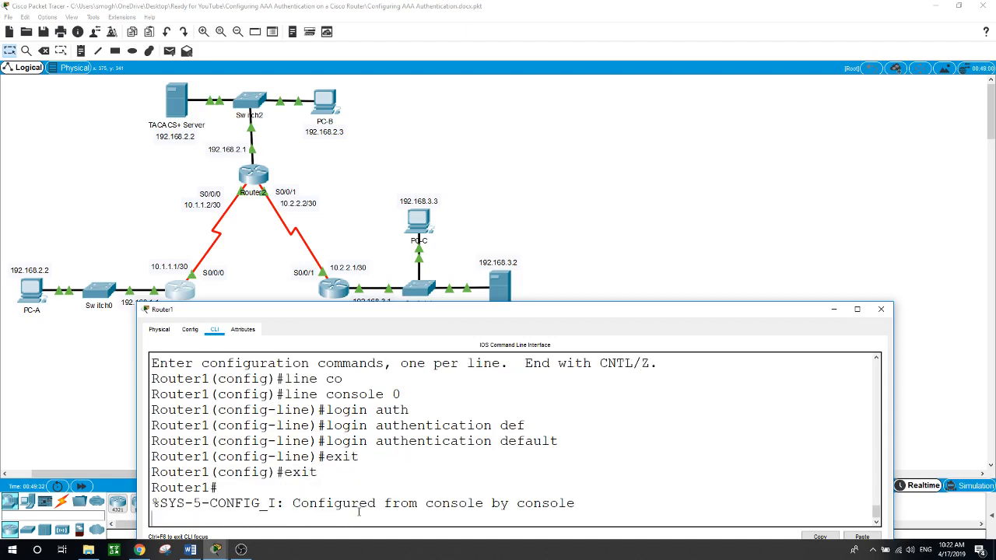
key("Return")
Step: Log out of Router1's console and log back in as local user admin1
type("exit")
key("Return")
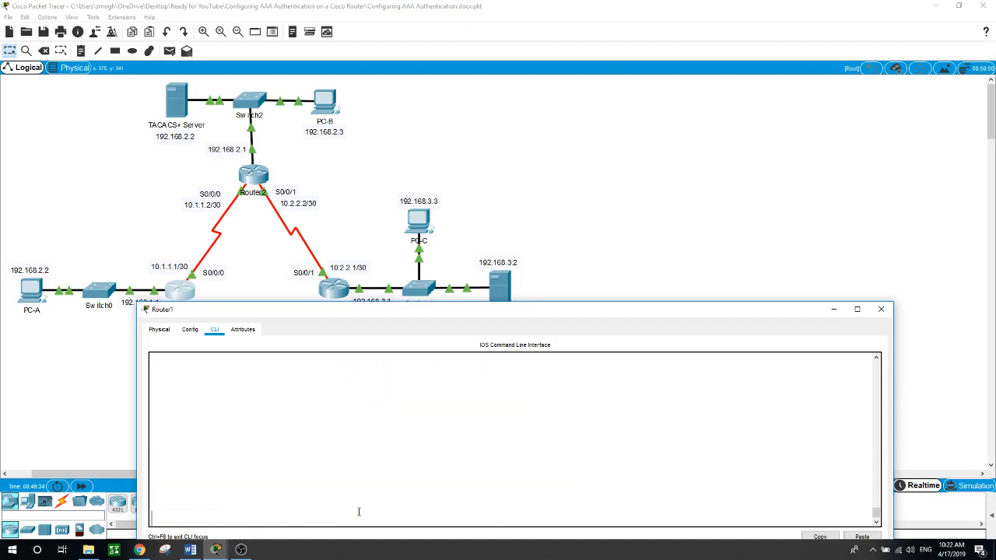
type("admin1")
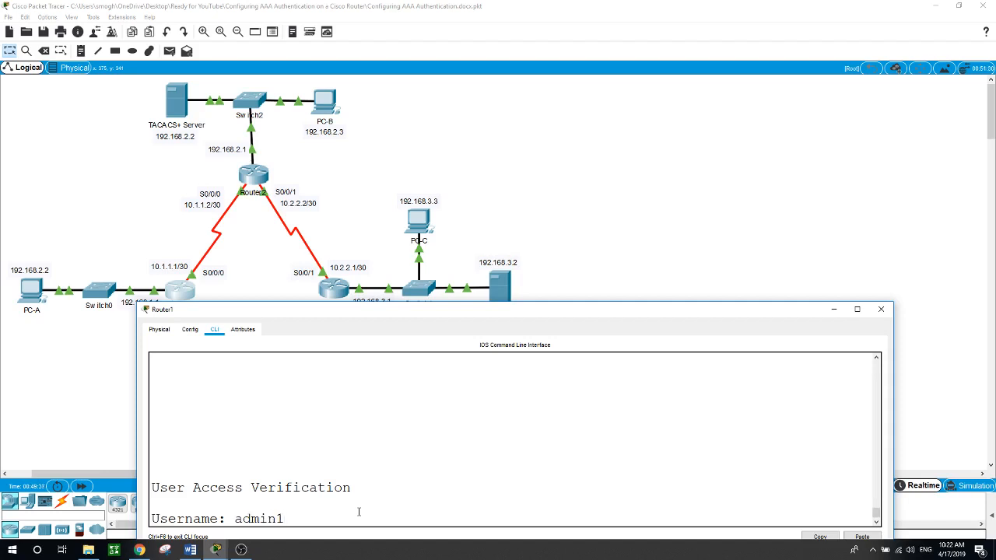
key("Return")
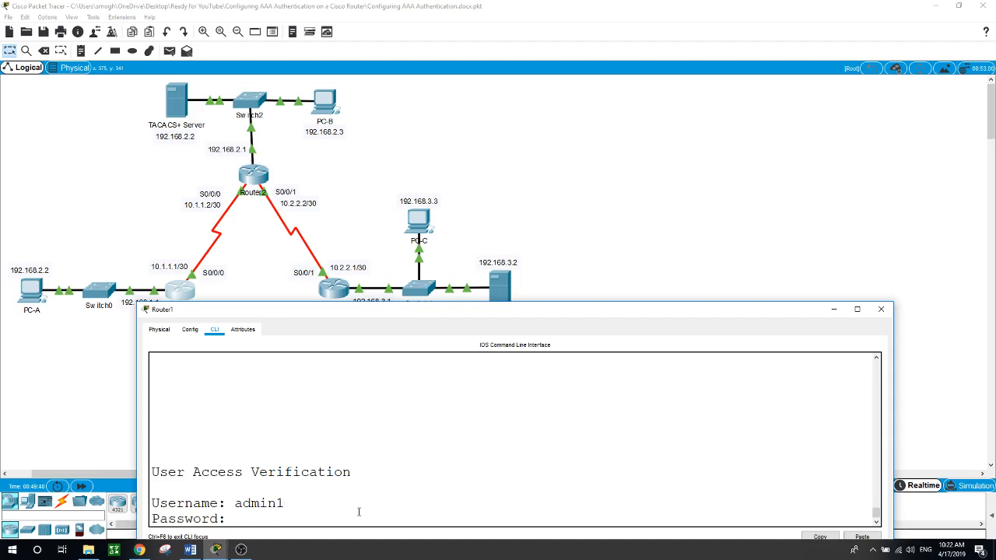
key("Return")
Step: Enter privileged mode with en and the enable secret password
type("en")
key("Return")
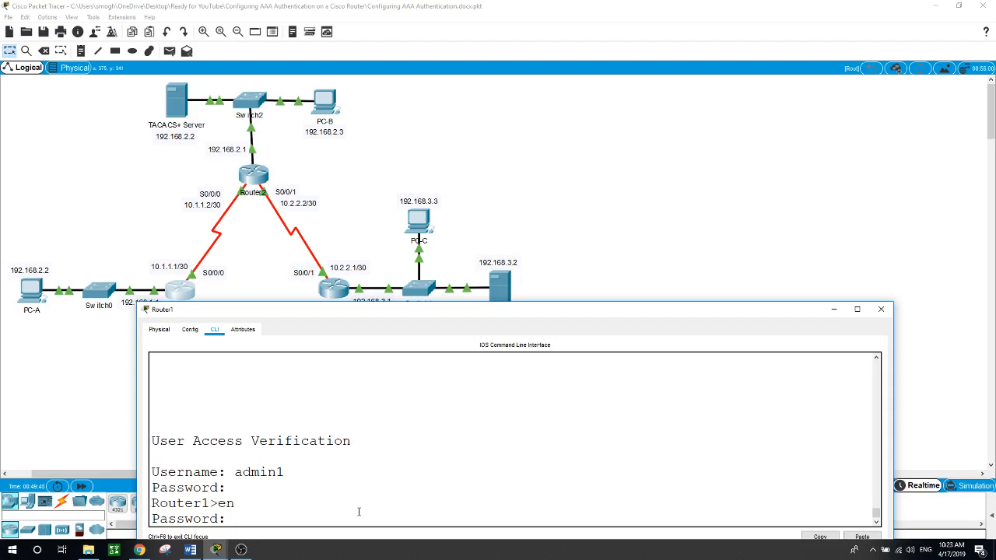
key("Return")
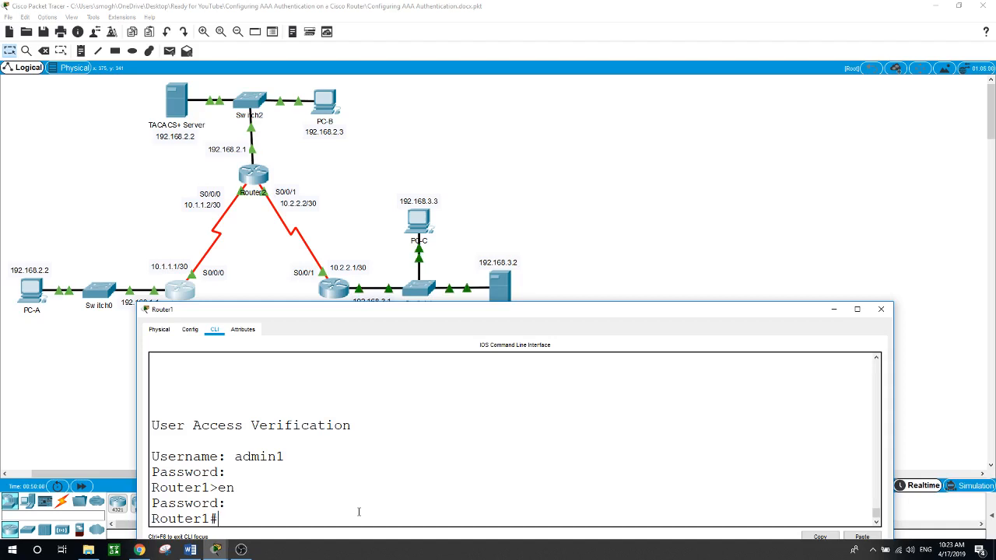
Step: Create the aaa authentication login list TELNET using local accounts
type("conf t")
key("Return")
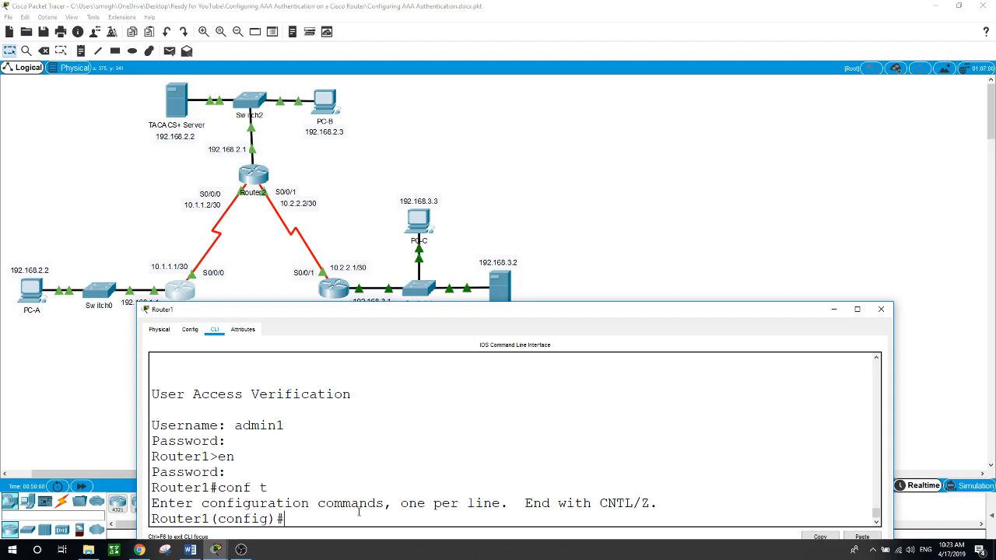
left_click_drag(414, 311, 425, 215)
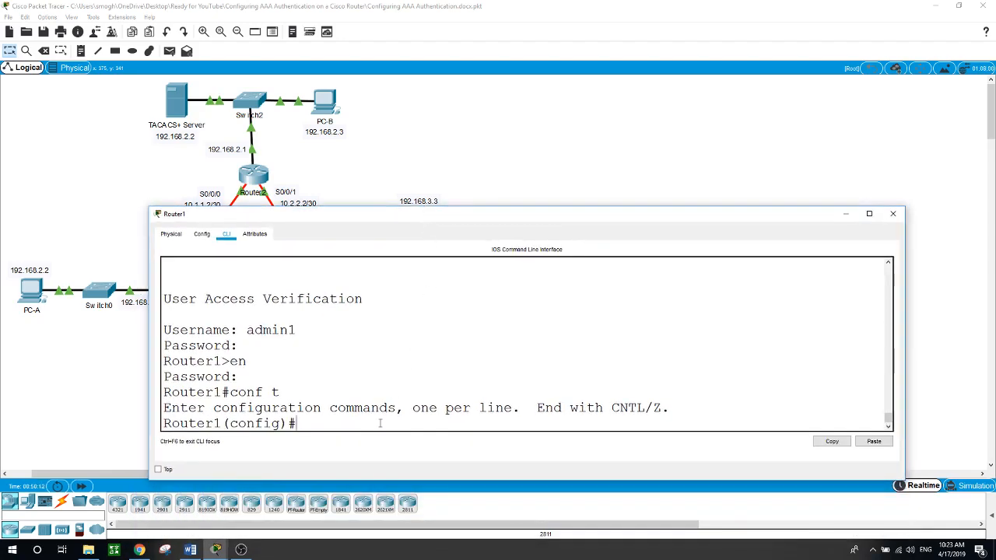
type("aaa authe")
key("Tab")
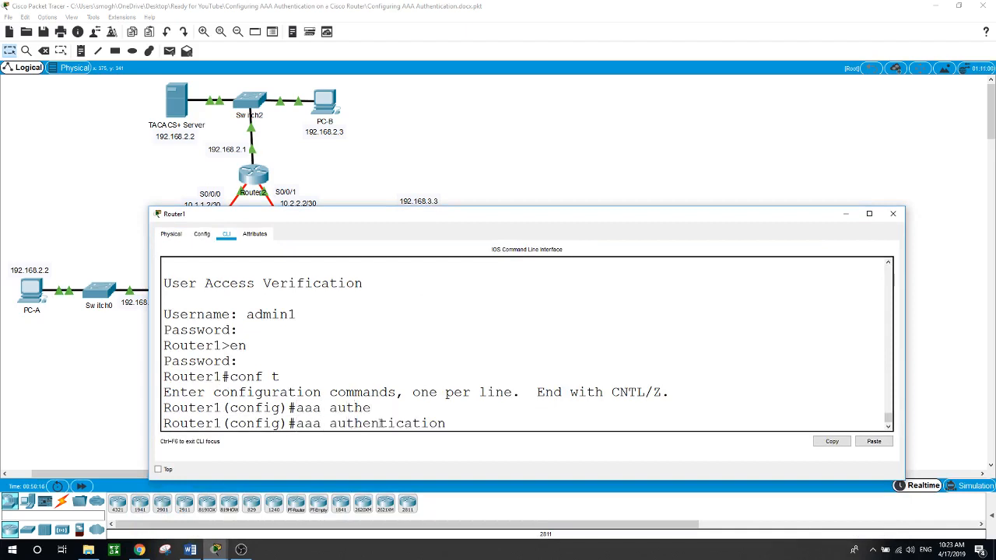
type("login TELNET local")
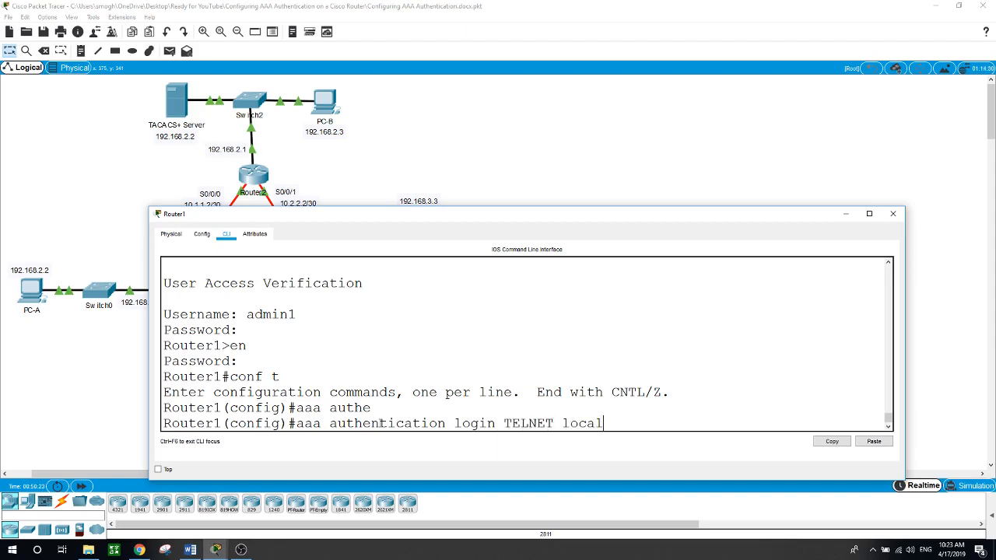
key("Return")
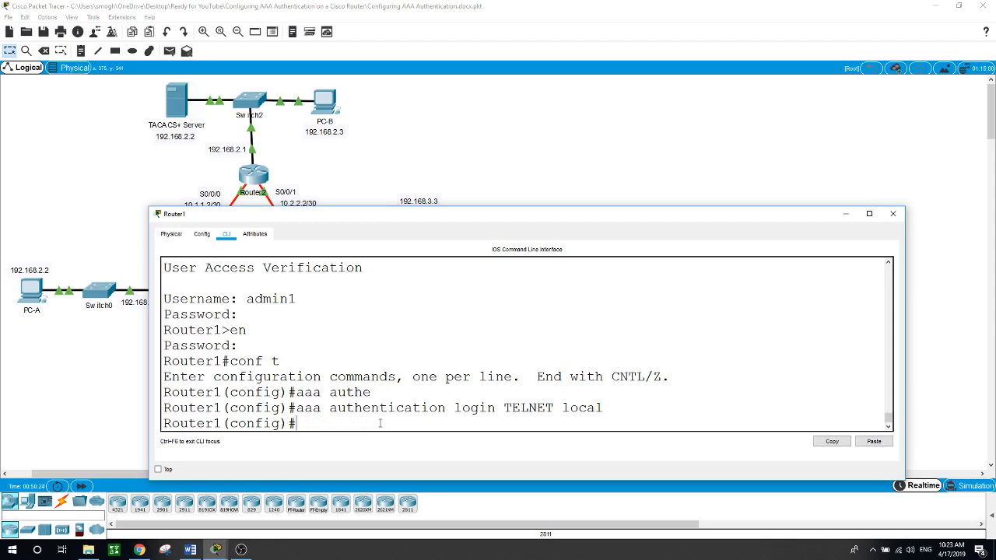
Step: Apply login authentication TELNET to line vty 0 4
type("line bt")
key("BackSpace")
key("BackSpace")
type("vt")
key("Tab")
type("0")
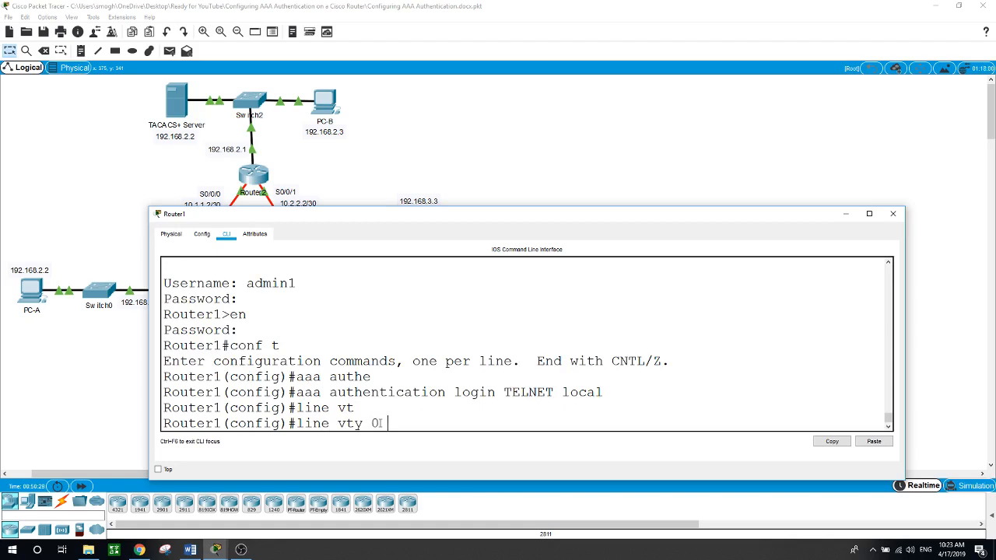
type(" 4")
key("Return")
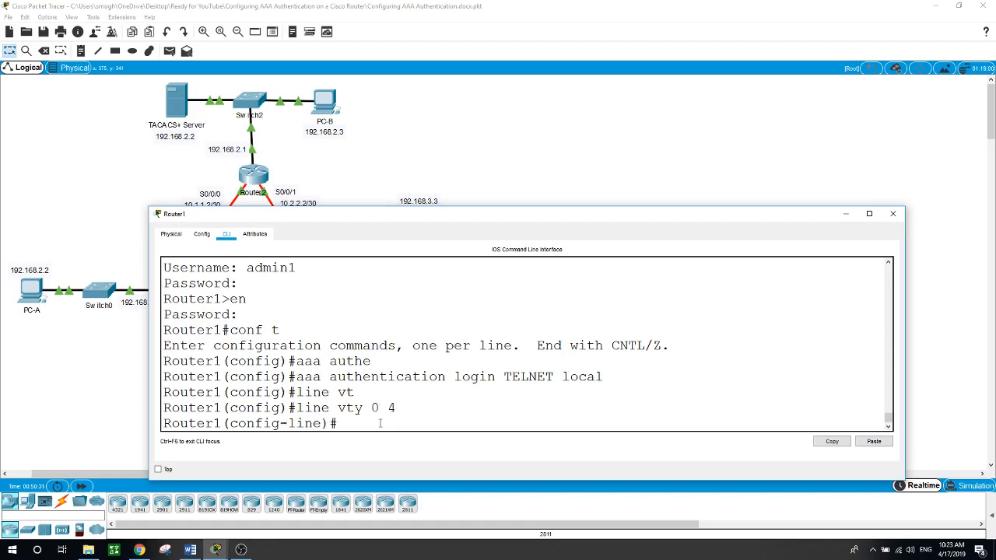
type("login aut")
key("Tab")
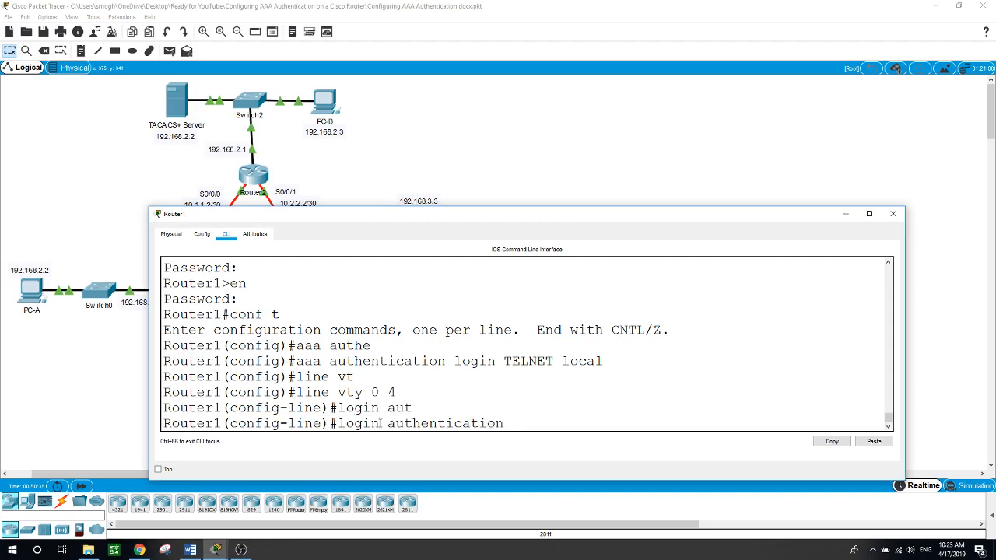
type("TELNET")
key("Return")
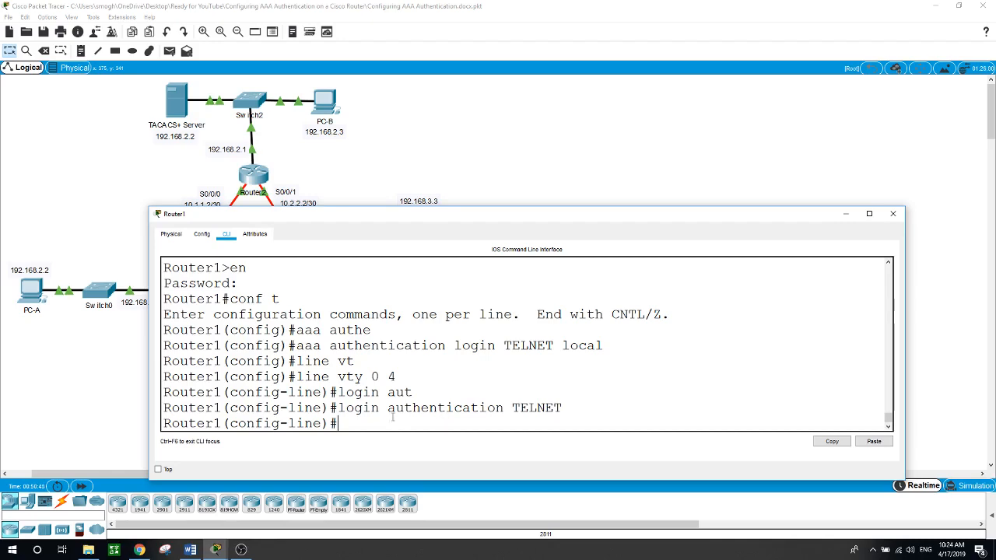
Step: Telnet from PC-A to Router1 at 192.168.1.1 and log in as admin1
left_click(125, 366)
left_click(31, 294)
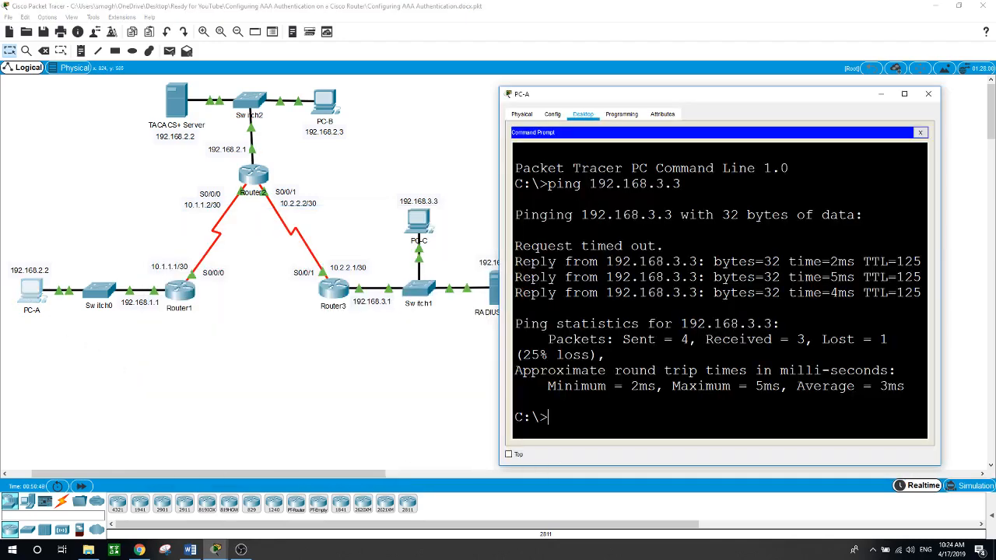
type("telnet 192.168.1.1")
key("Return")
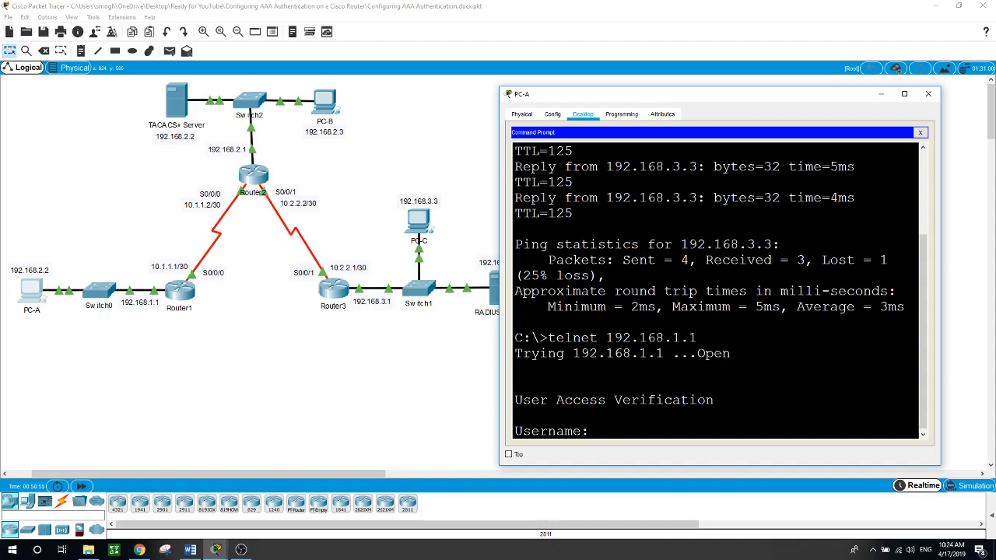
type("admin1")
key("Return")
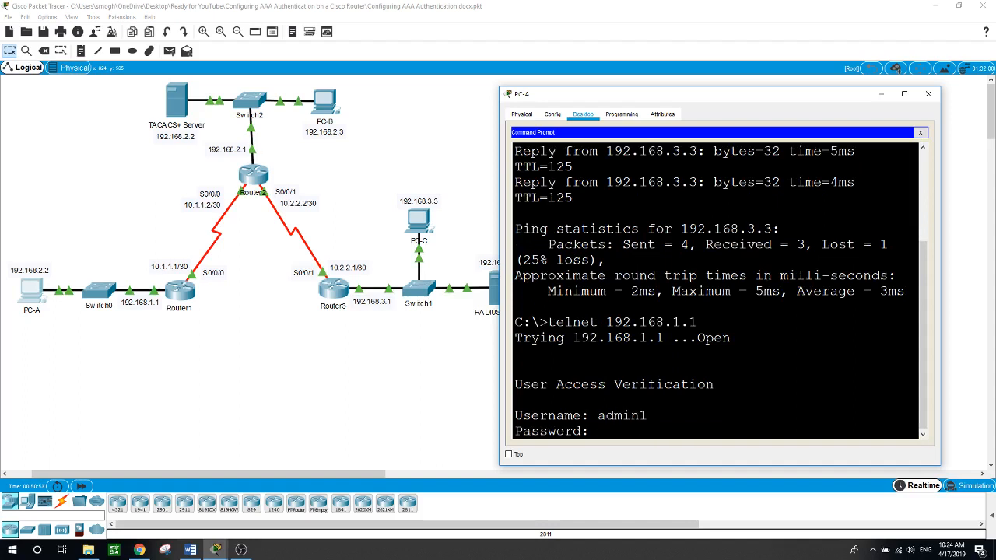
key("Return")
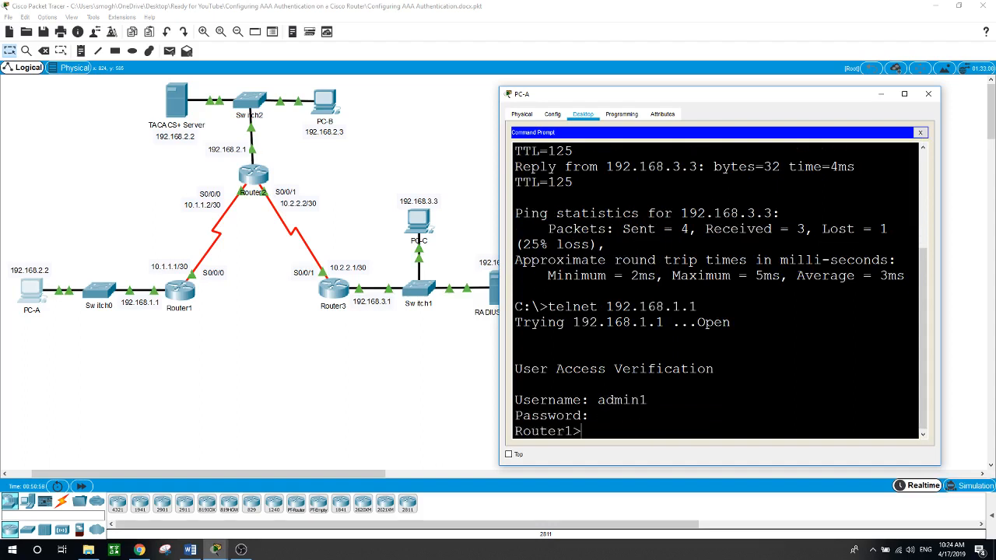
Step: Reach privileged mode with the enable secret, then close PC-A's window
type("en")
key("Return")
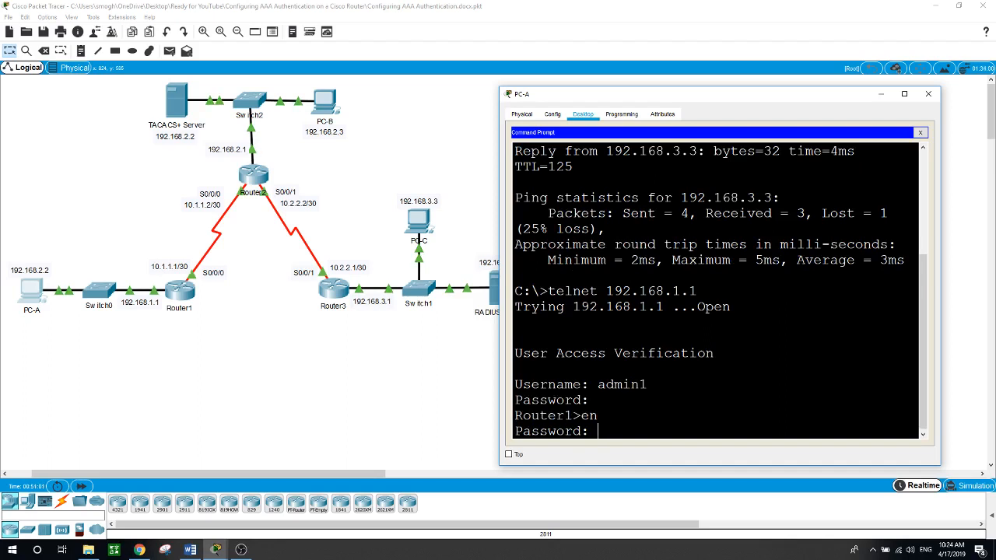
key("Return")
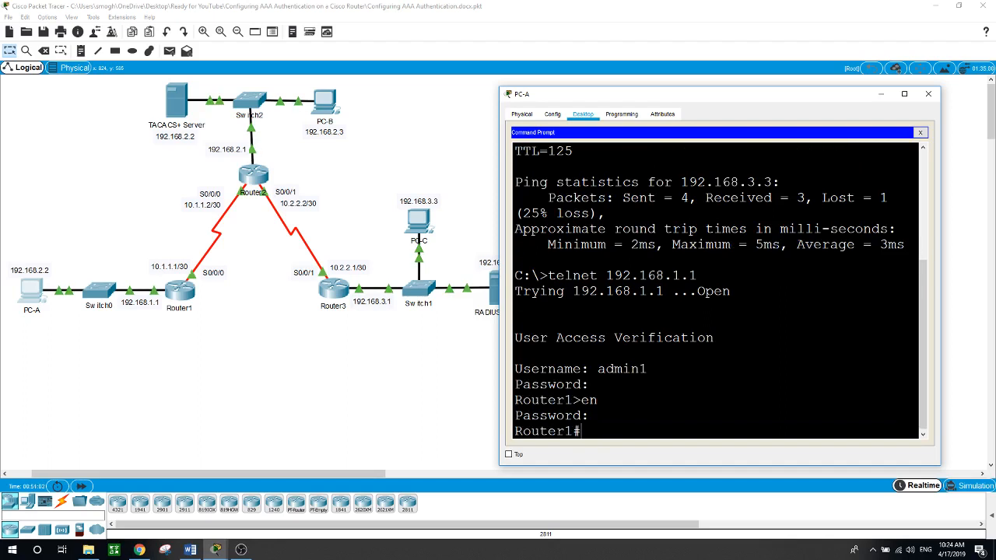
left_click(343, 399)
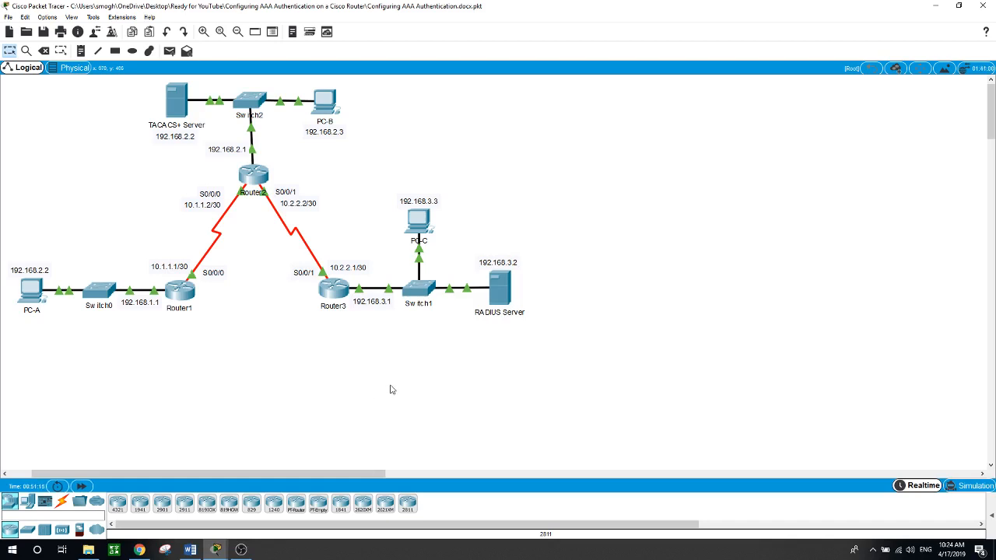
Step: Set Router2's enable secret password in global configuration mode
left_click(251, 182)
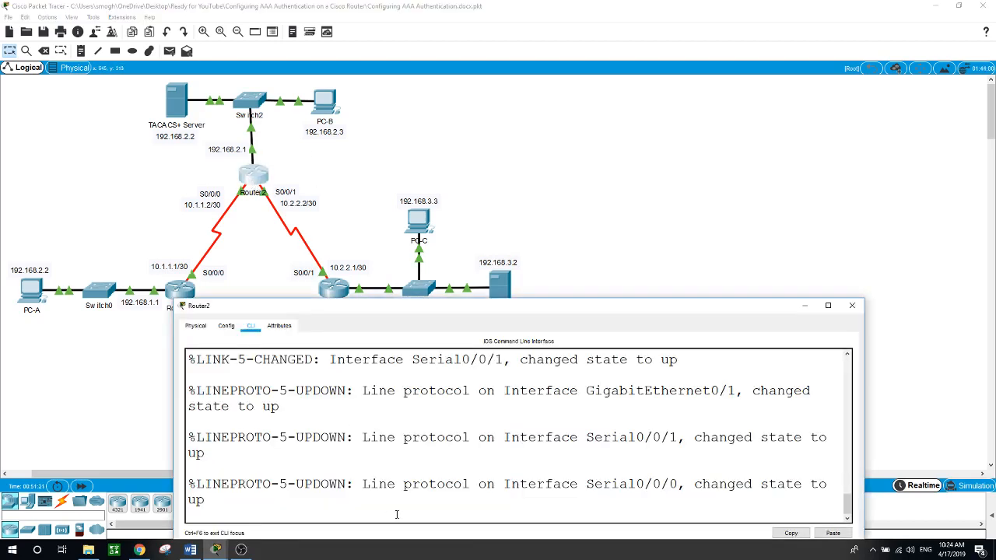
key("Return")
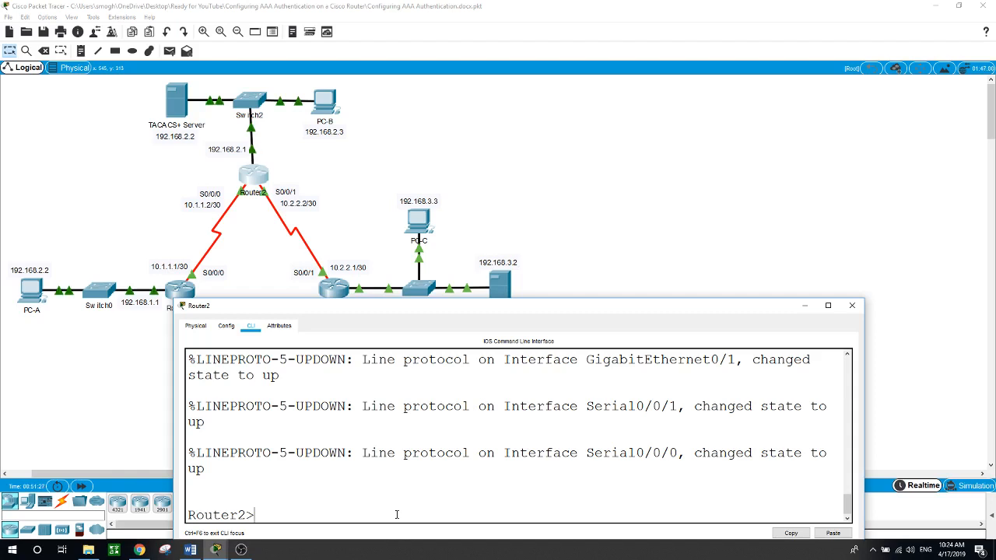
type("en")
key("Return")
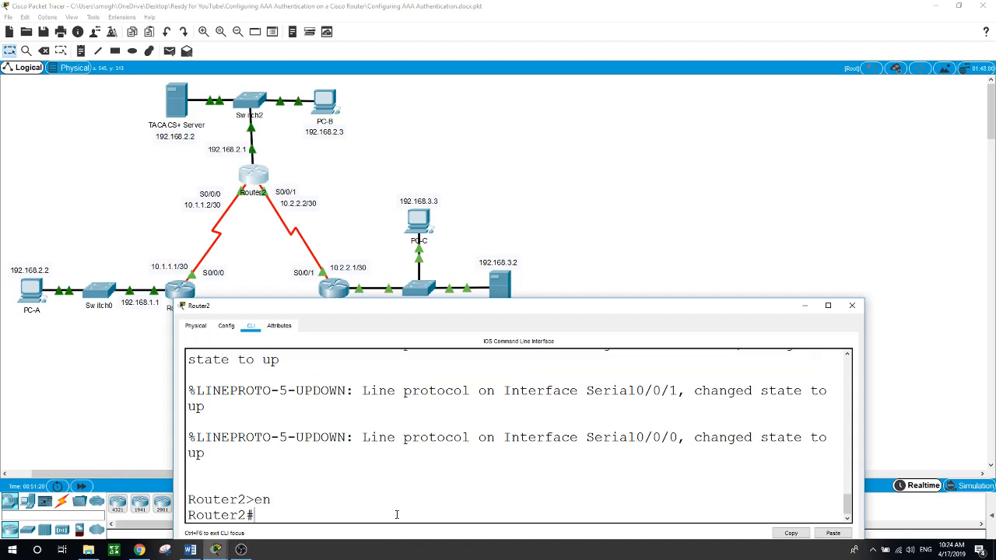
type("conf t")
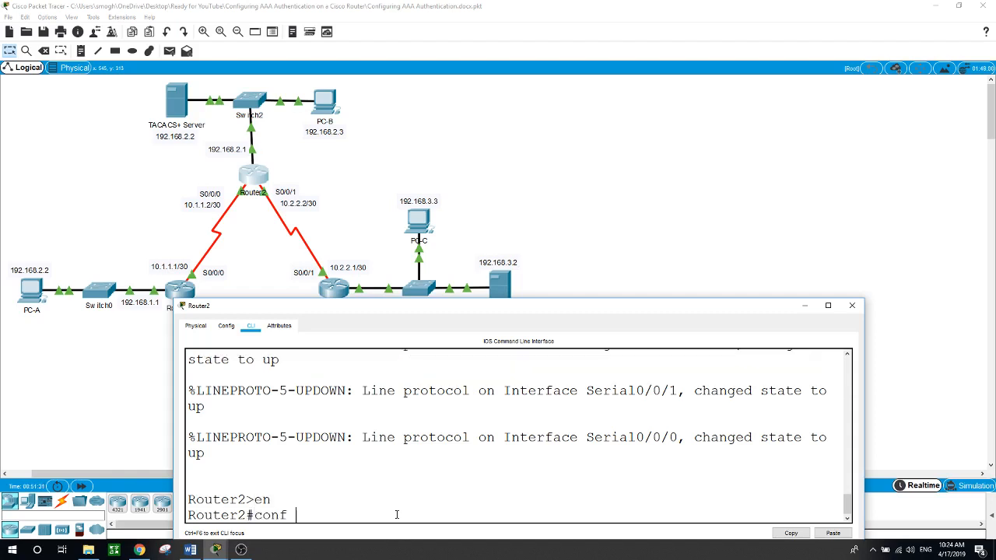
key("Return")
type("enab")
key("Tab")
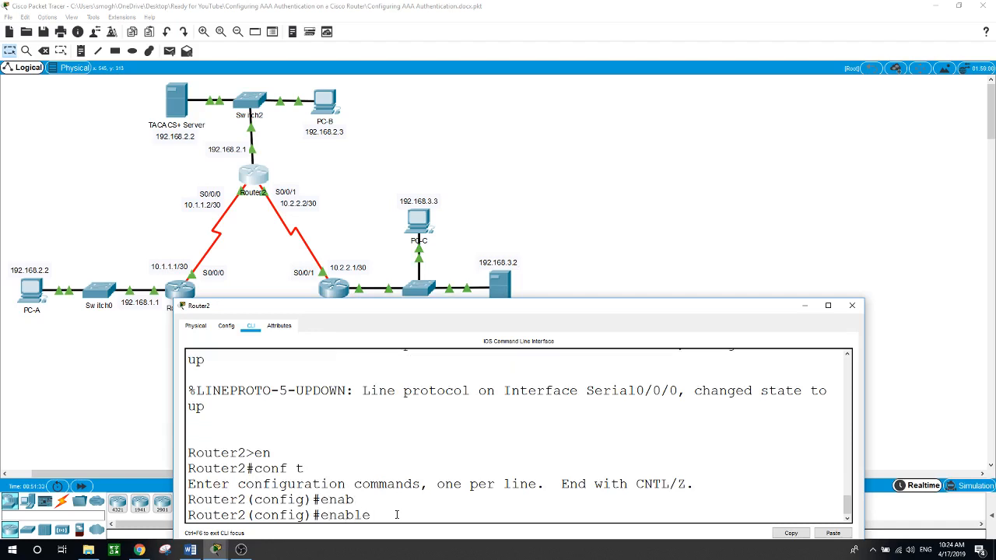
type("sec")
key("Tab")
type("cisco")
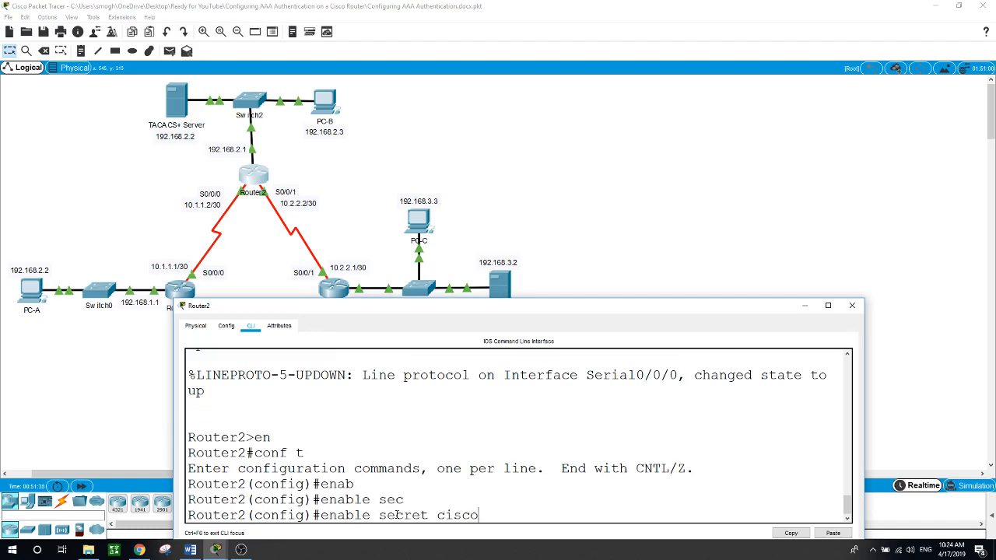
key("Return")
Step: Create local user admin2 with a secret password on Router2
type("user")
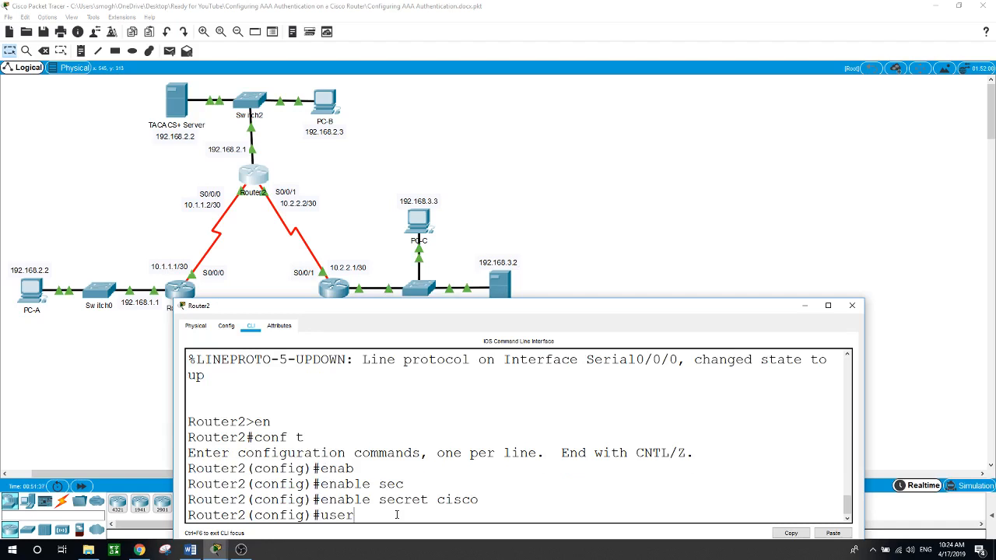
key("Tab")
type("admin")
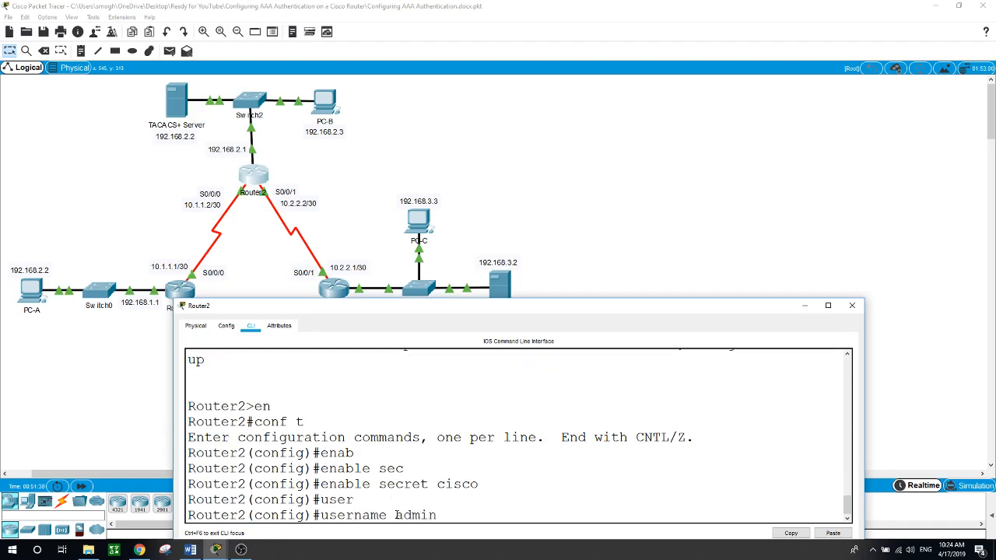
type("2 se")
key("Tab")
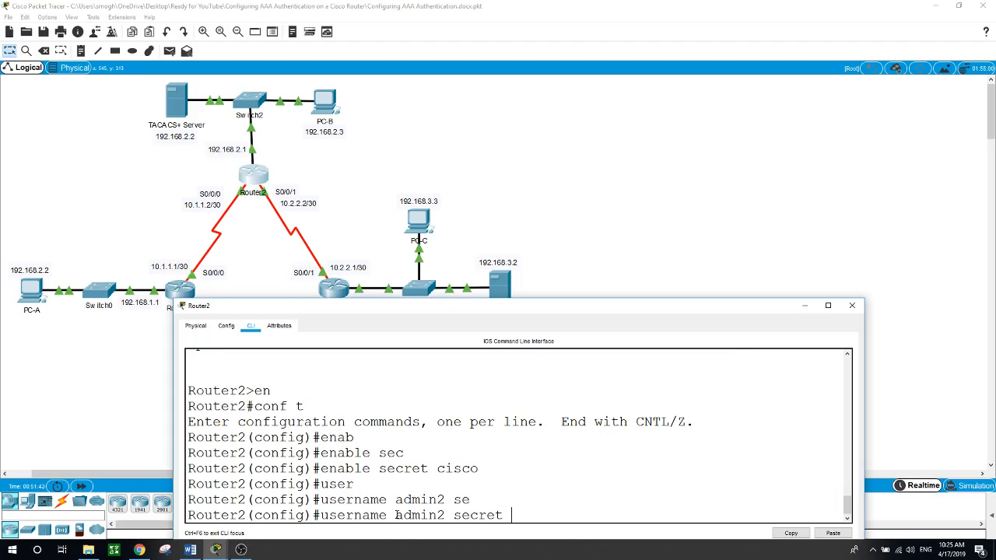
type("admin2")
key("Return")
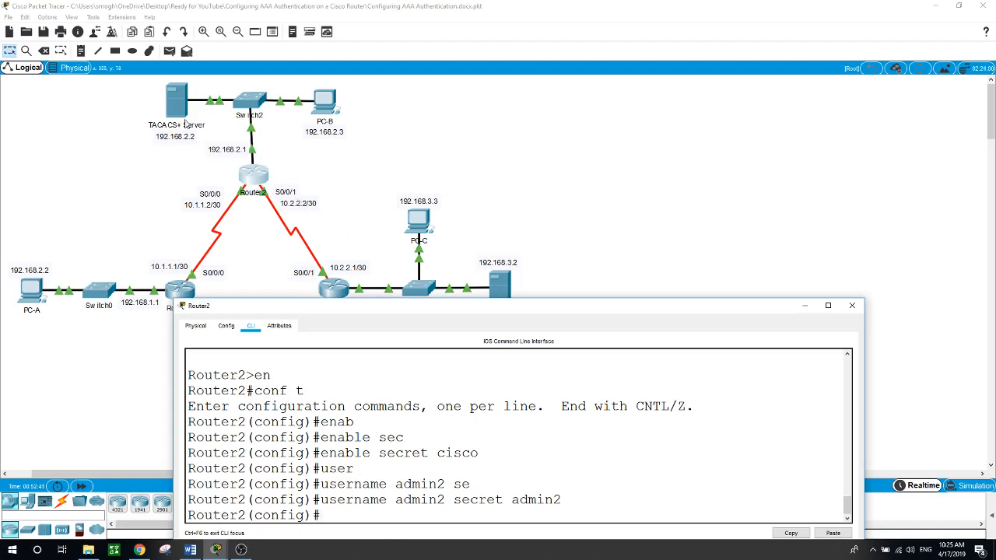
Step: Review the TACACS+ Server's IP configuration, then open its Services > AAA page
left_click(183, 112)
left_click(183, 111)
left_click_drag(476, 90, 725, 94)
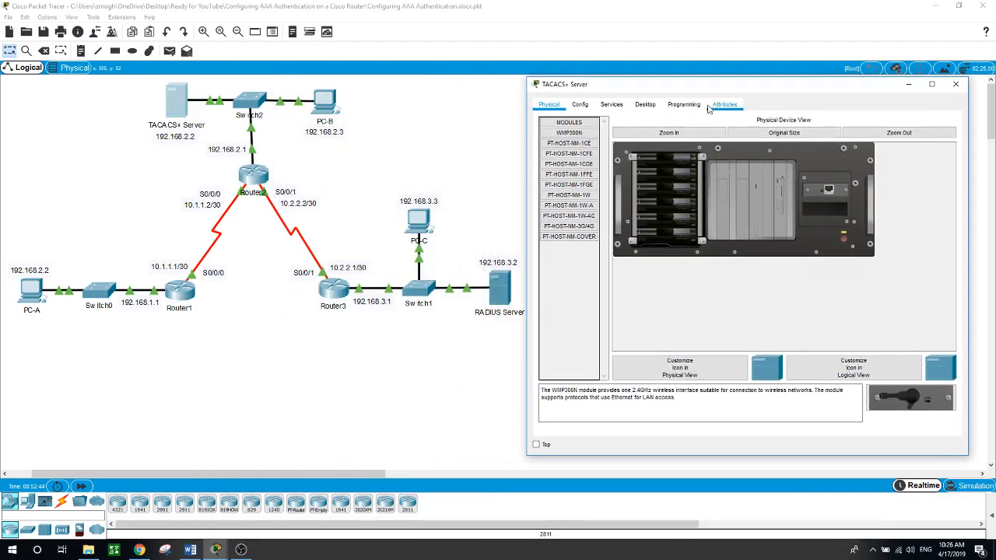
left_click(644, 104)
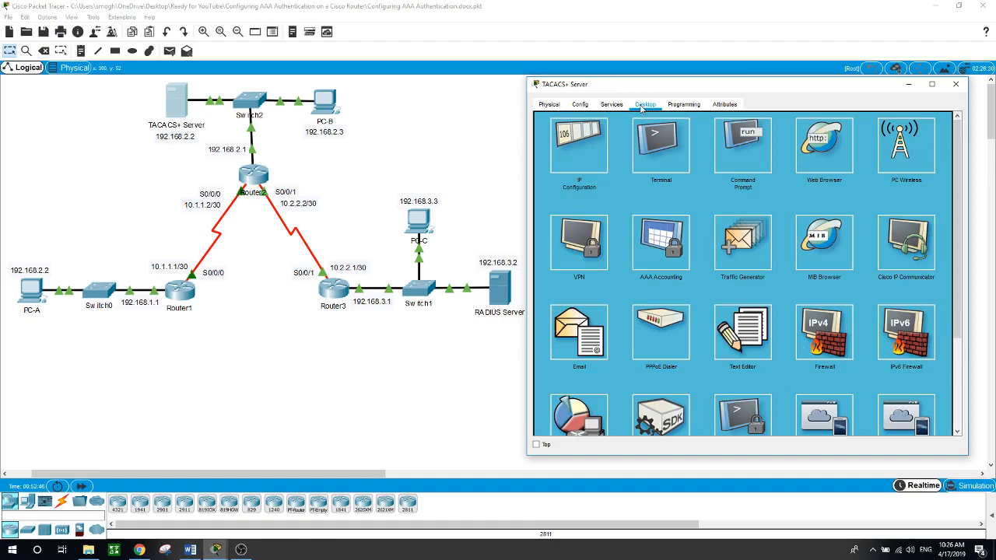
left_click(590, 162)
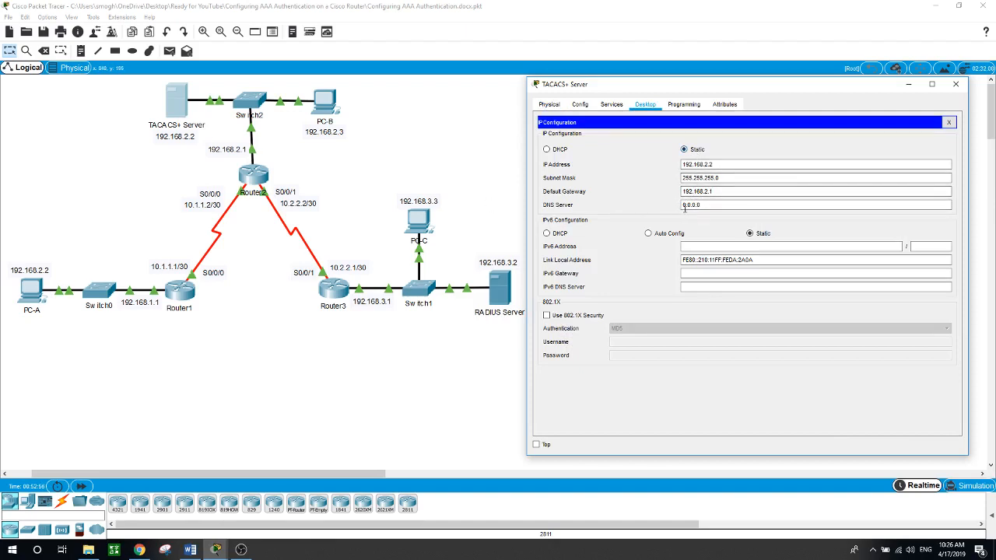
left_click(611, 105)
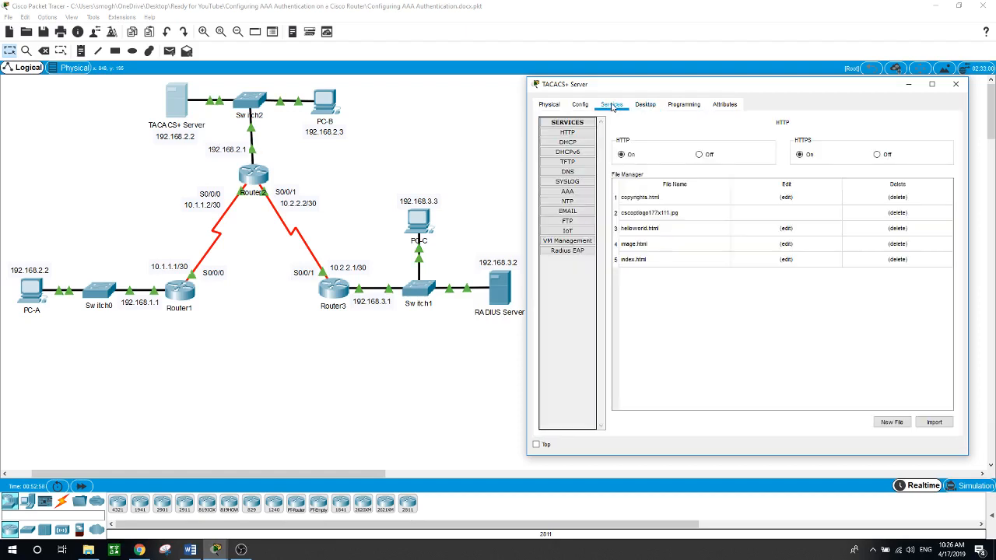
left_click(568, 192)
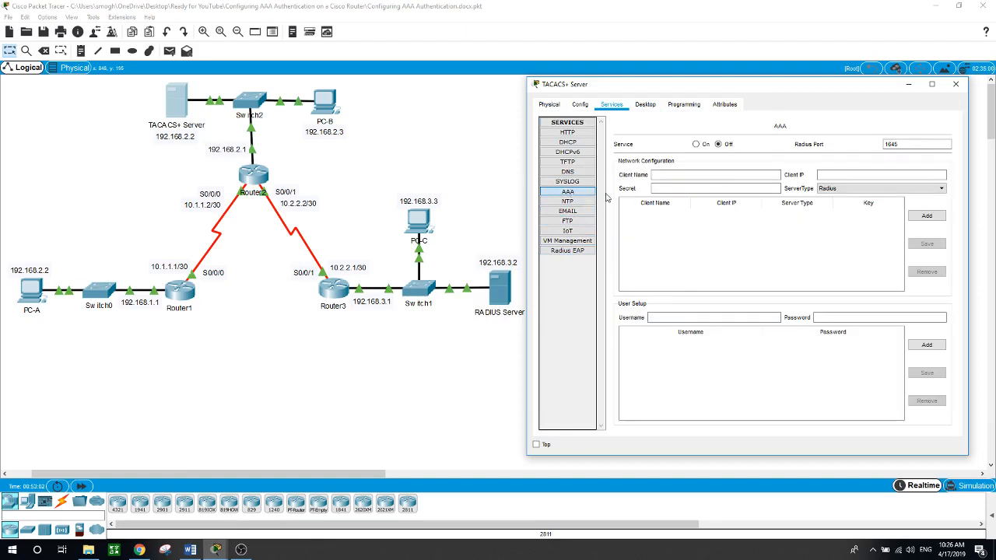
Step: Turn on the TACACS+ Server's AAA service and enter Router2 as the client name
left_click(697, 146)
type("Ruter")
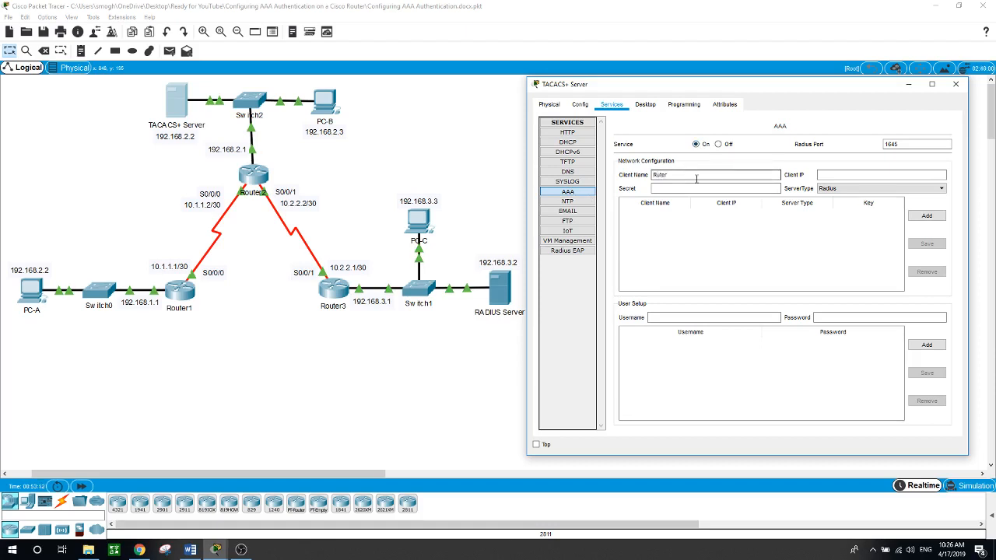
key("BackSpace")
key("BackSpace")
key("BackSpace")
key("BackSpace")
type("outer")
key("Tab")
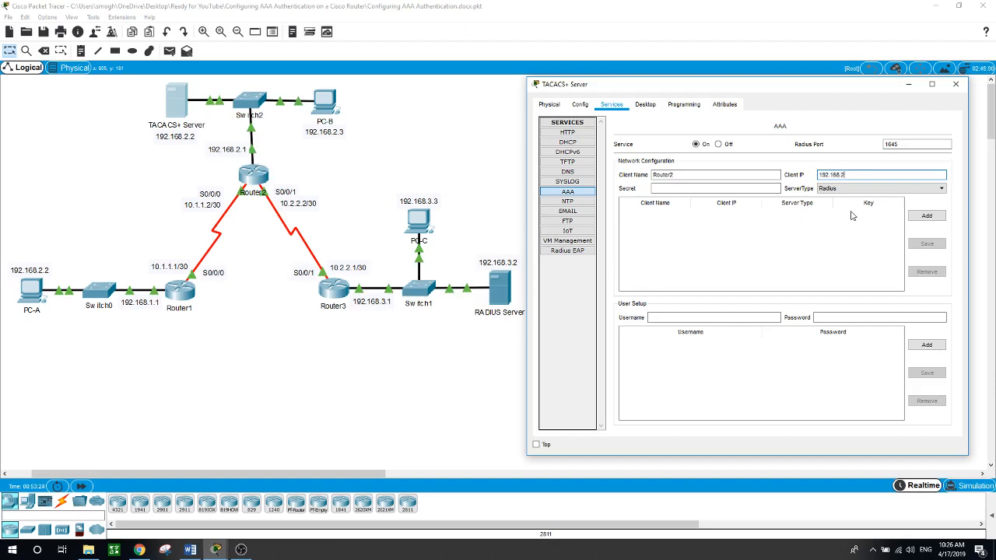
Step: Give Router2 a shared secret and server type Tacacs, then add it as an AAA client
left_click(729, 188)
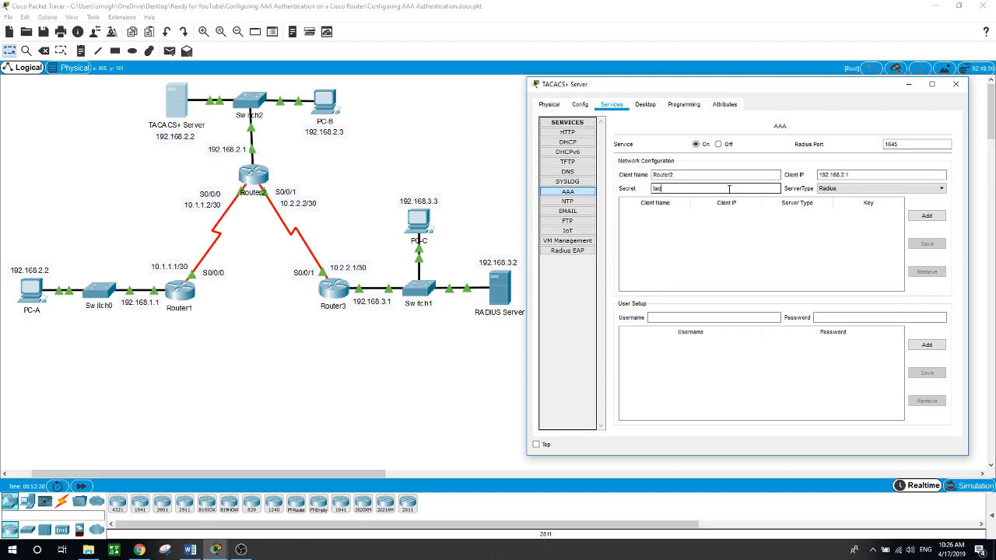
type("tacacs")
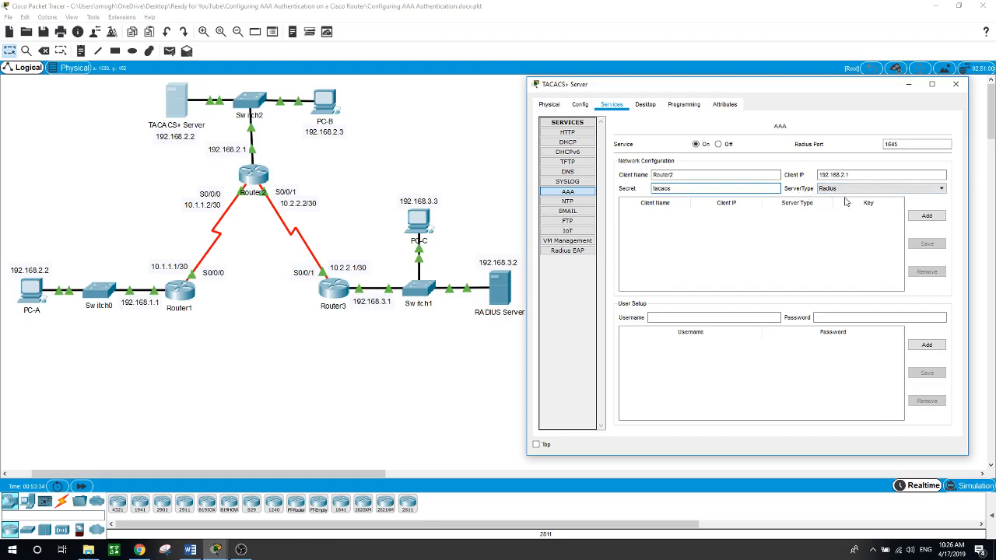
left_click(942, 191)
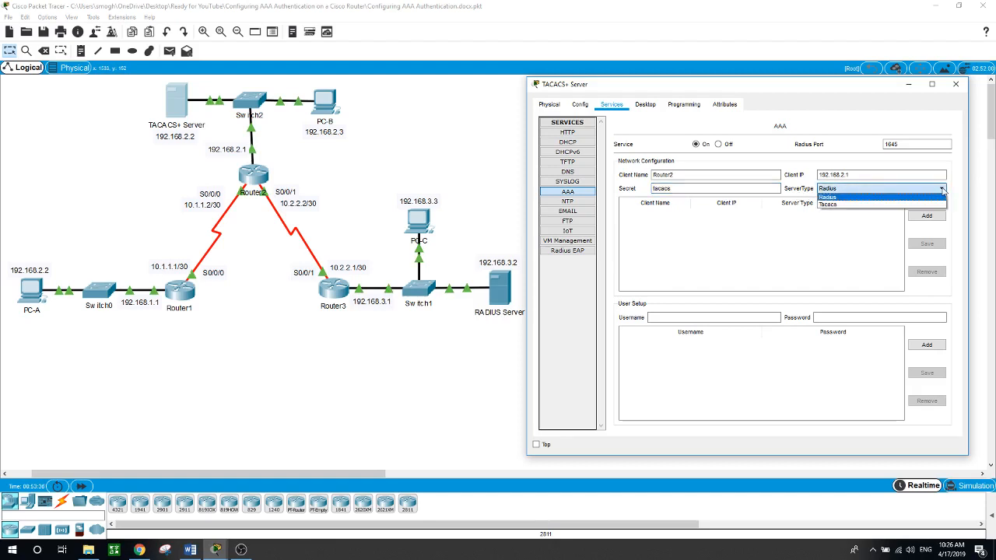
left_click(908, 205)
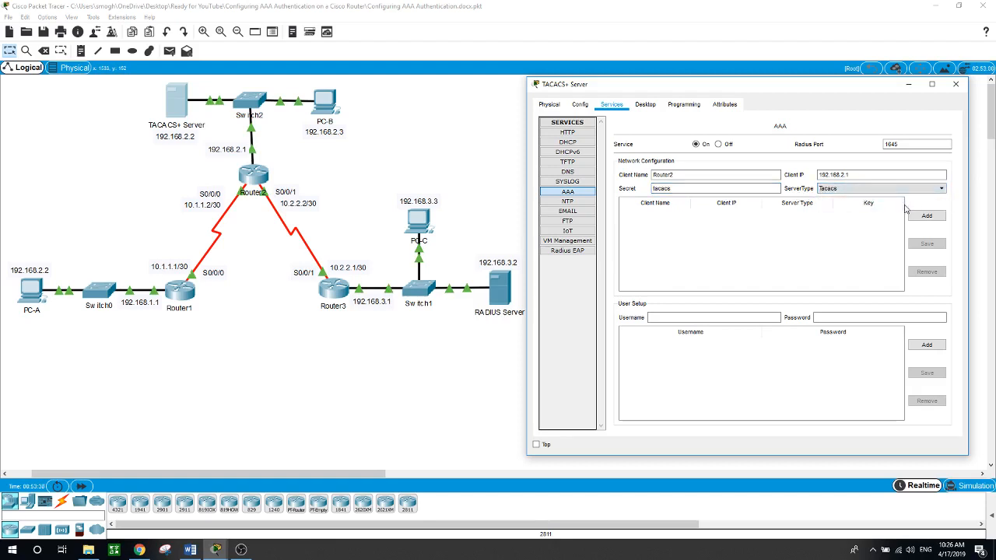
left_click(926, 216)
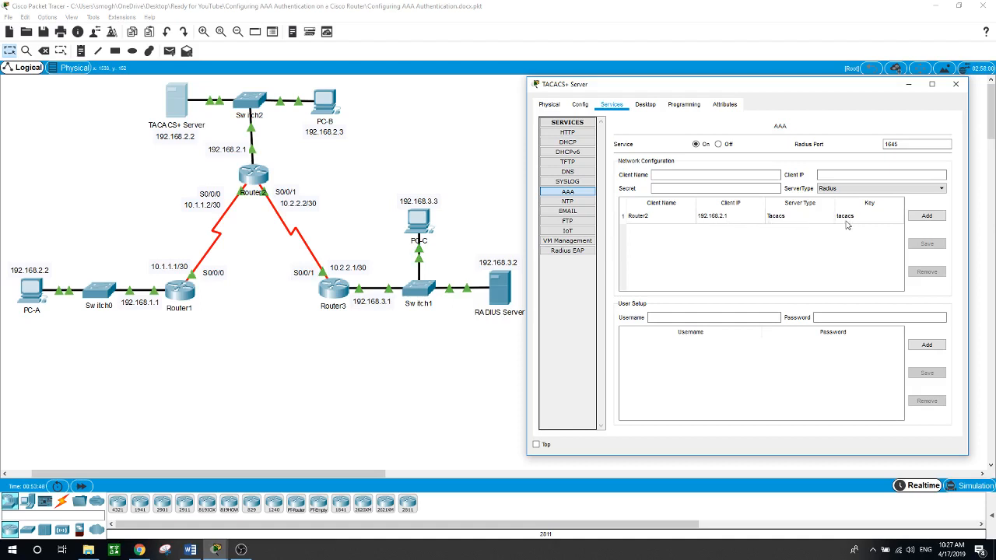
left_click(668, 315)
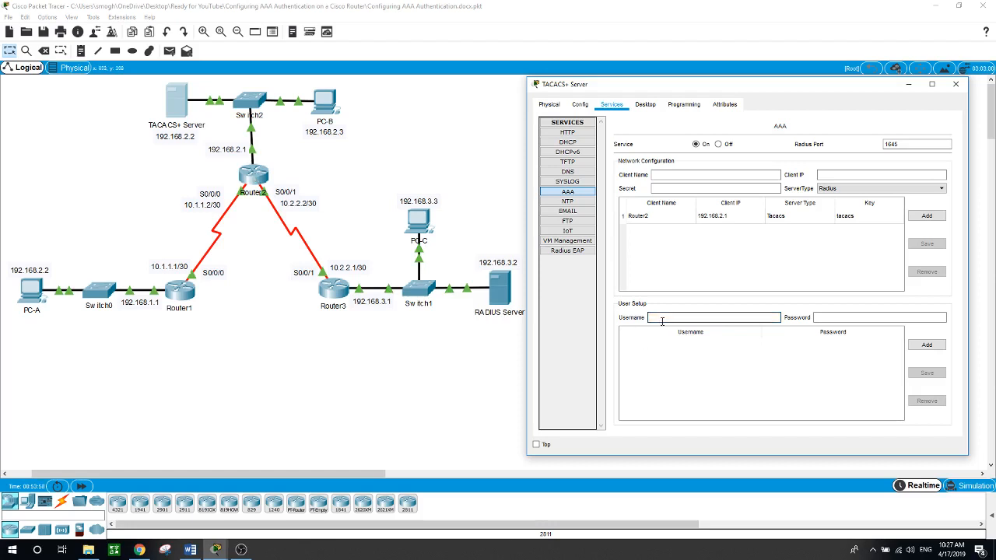
Step: Add a user account with a password to the TACACS+ Server, then reopen Router2's CLI
type("user2")
left_click(868, 317)
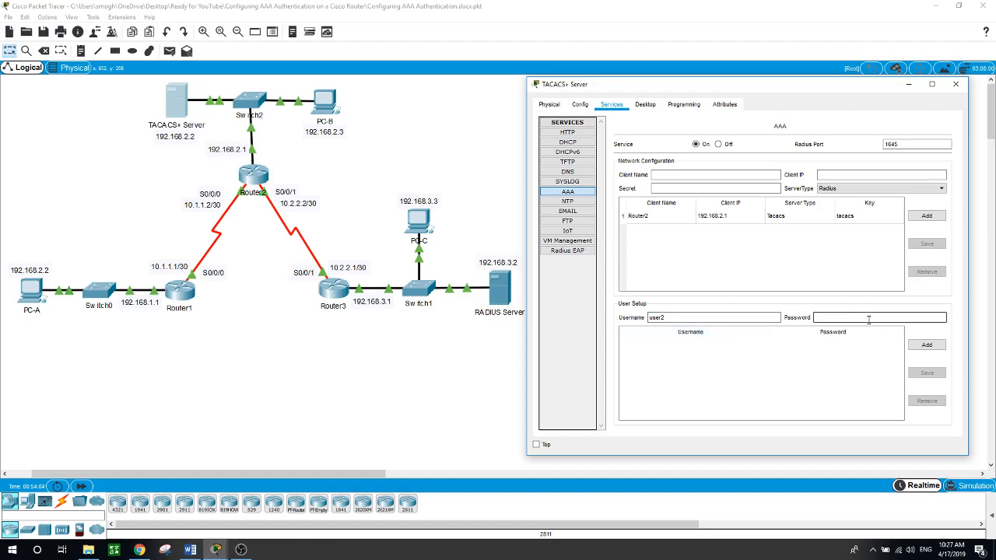
type("user2")
left_click(926, 344)
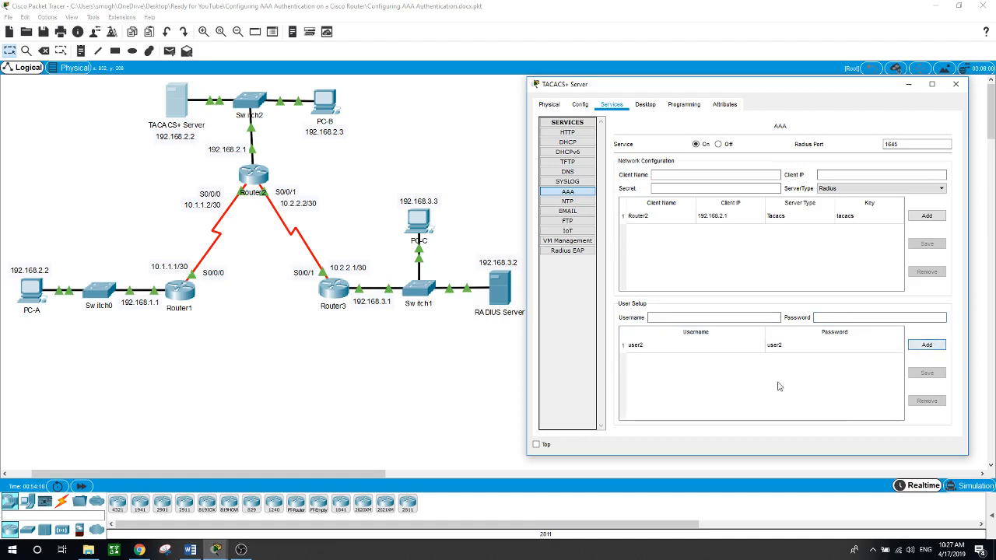
left_click(476, 368)
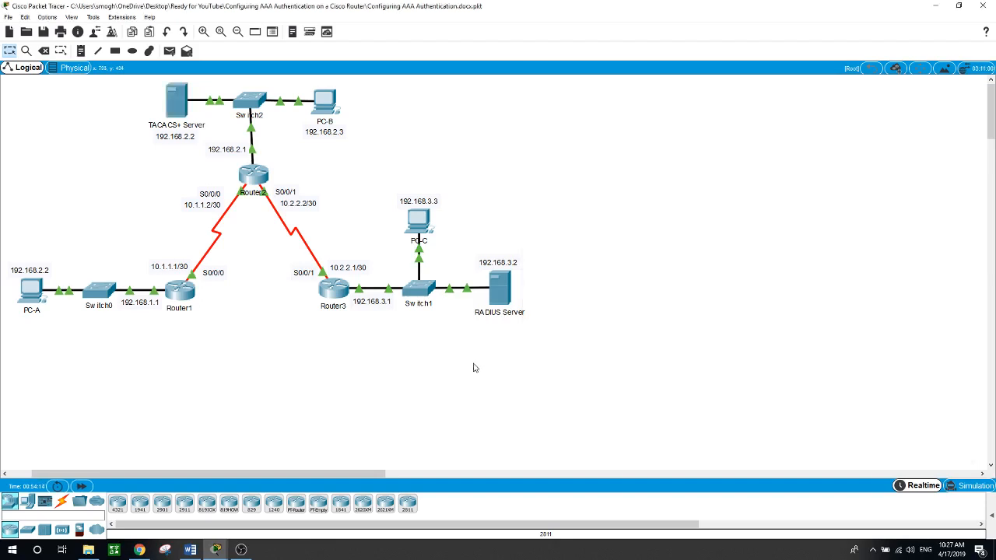
left_click(252, 179)
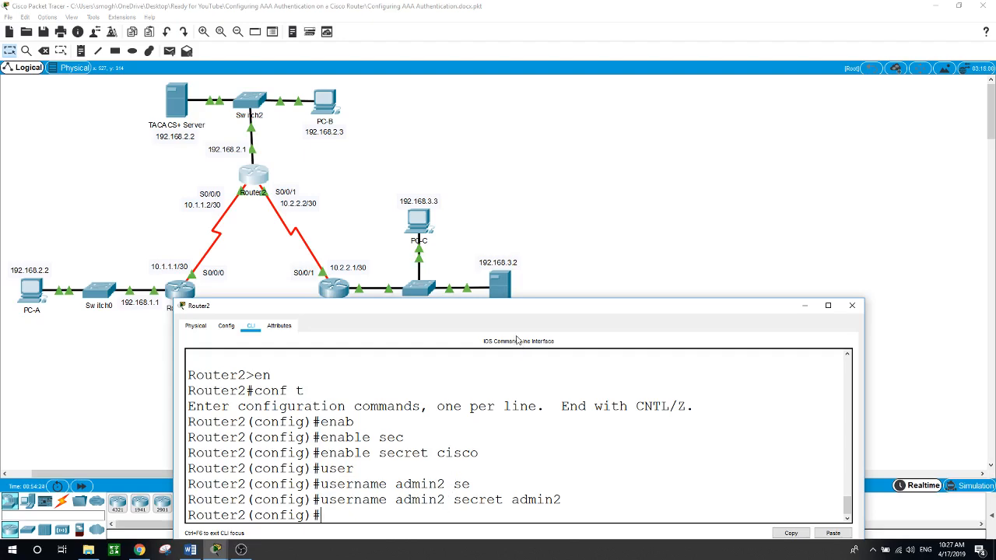
Step: Point Router2 at TACACS+ server 192.168.2.2 with tacacs-server host
left_click_drag(478, 306, 487, 249)
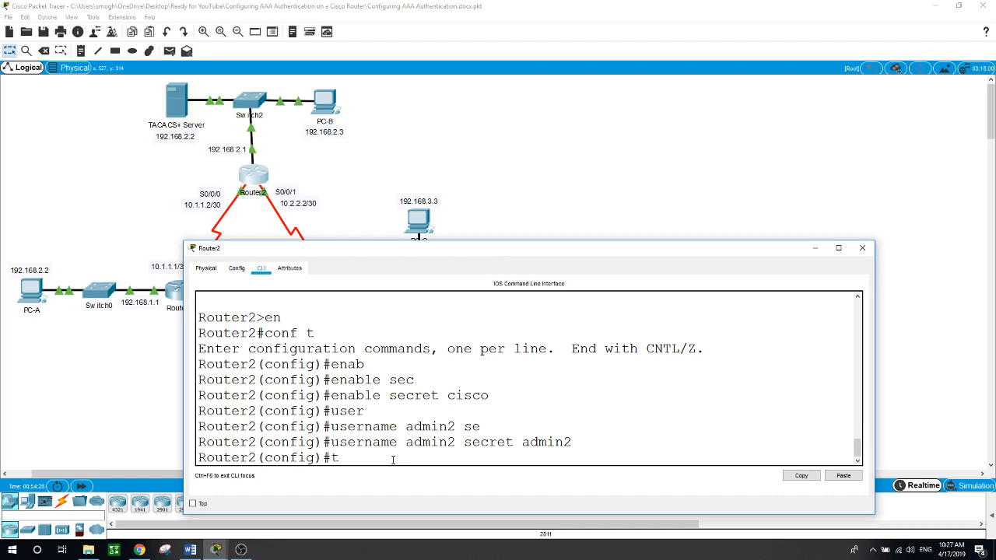
type("ac")
key("Tab")
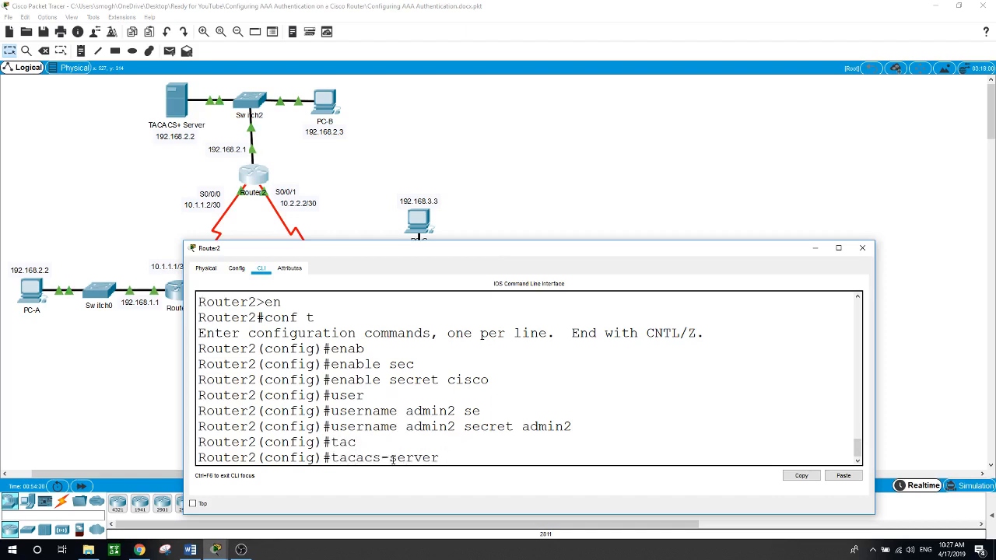
type("hos")
type("t 192.168.2.2")
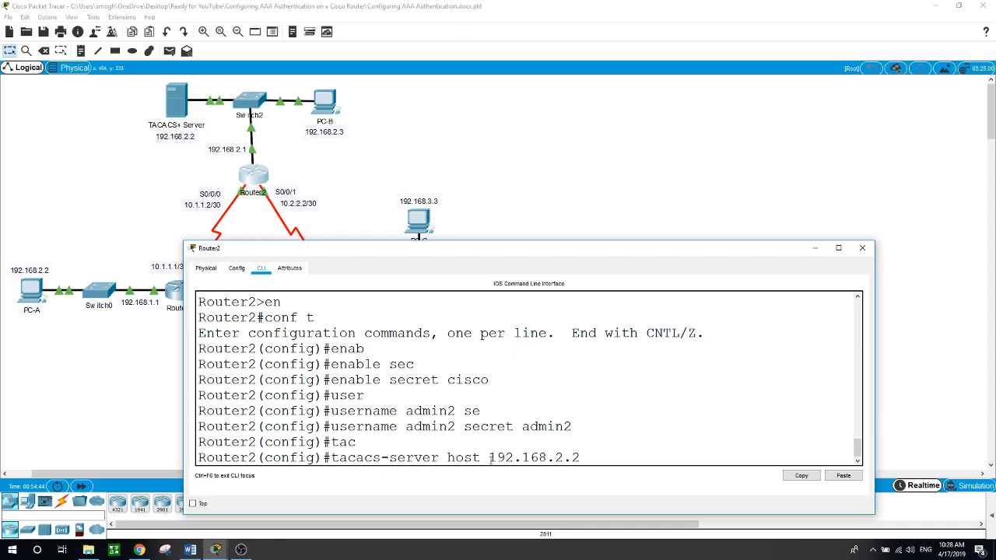
key("Return")
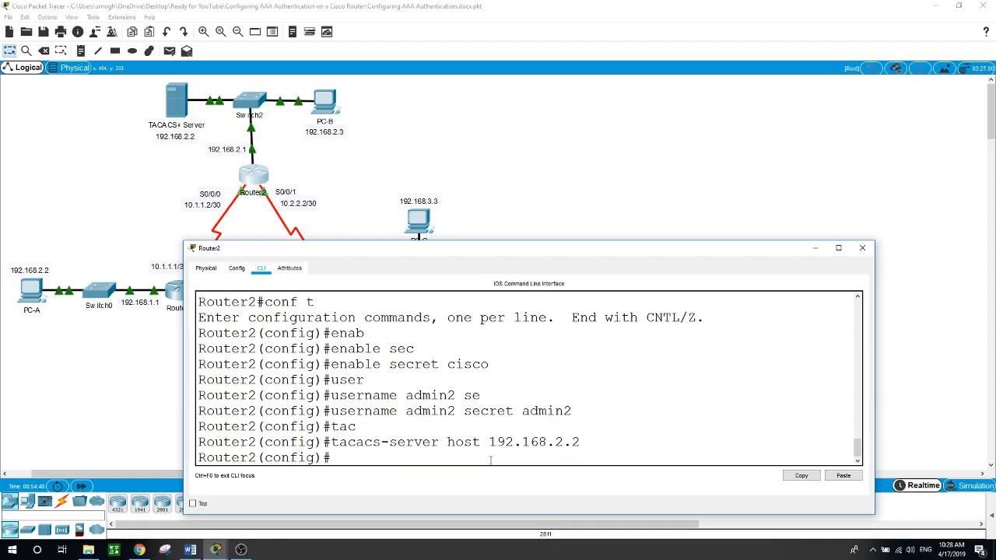
Step: Set Router2's tacacs-server key to the shared secret and close the router window
type("tac")
key("Tab")
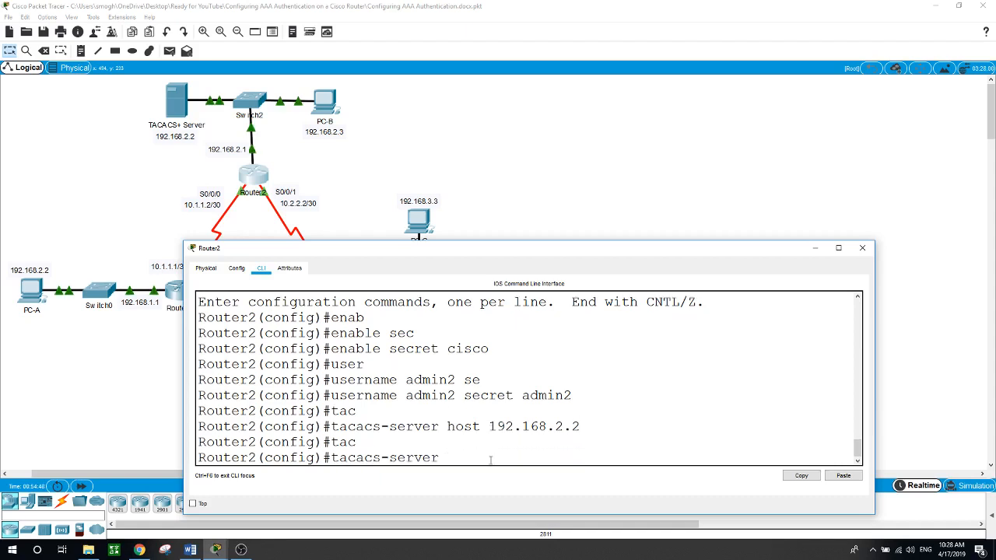
type("key")
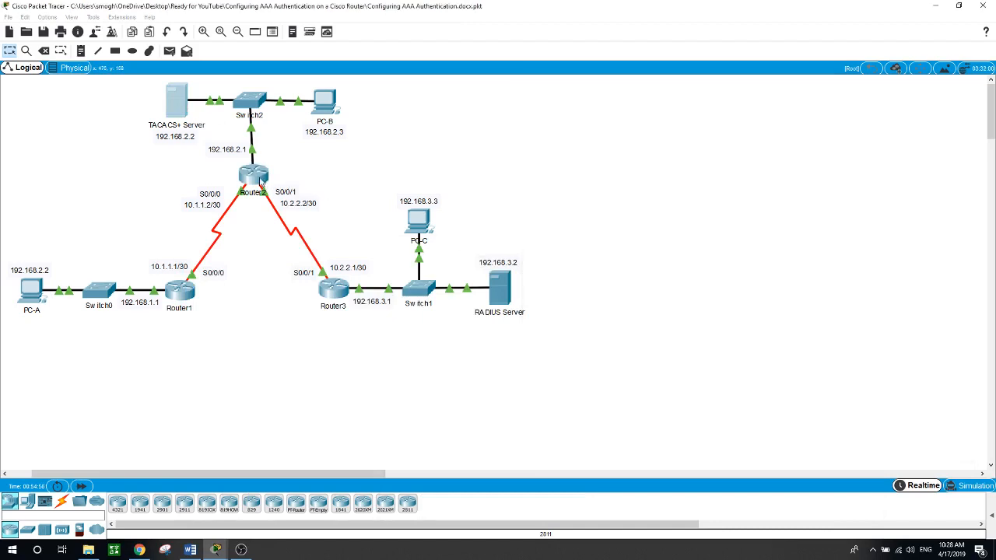
left_click(266, 184)
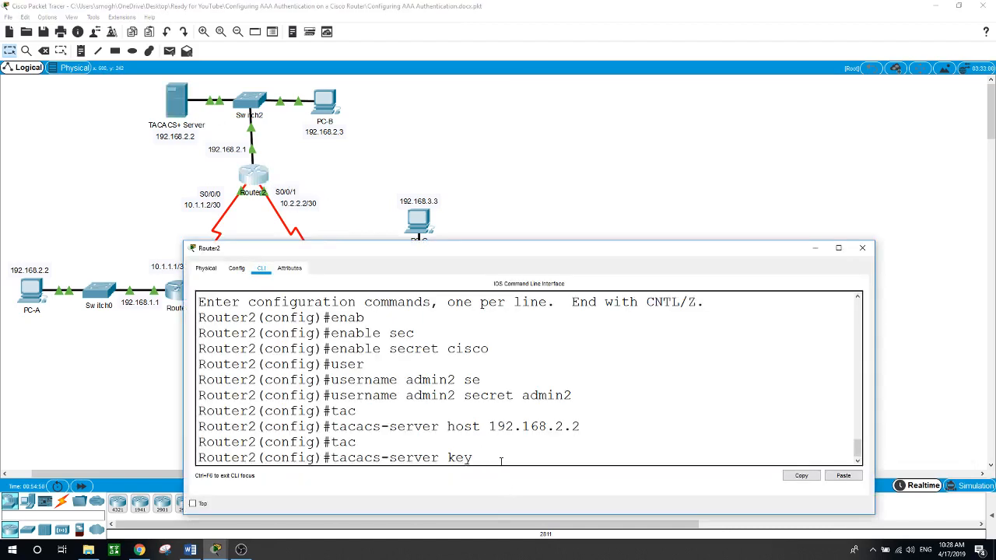
type("tacacs")
key("Return")
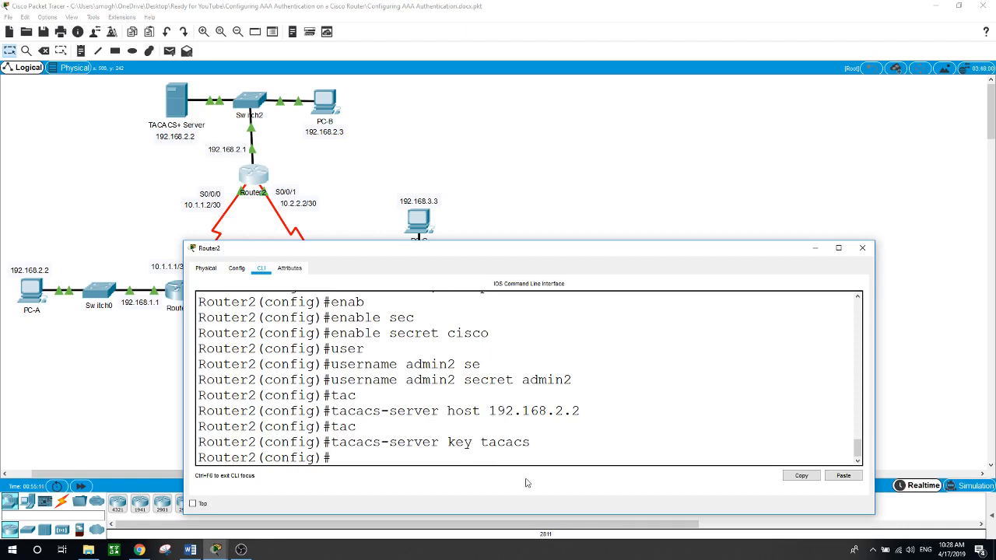
left_click(582, 204)
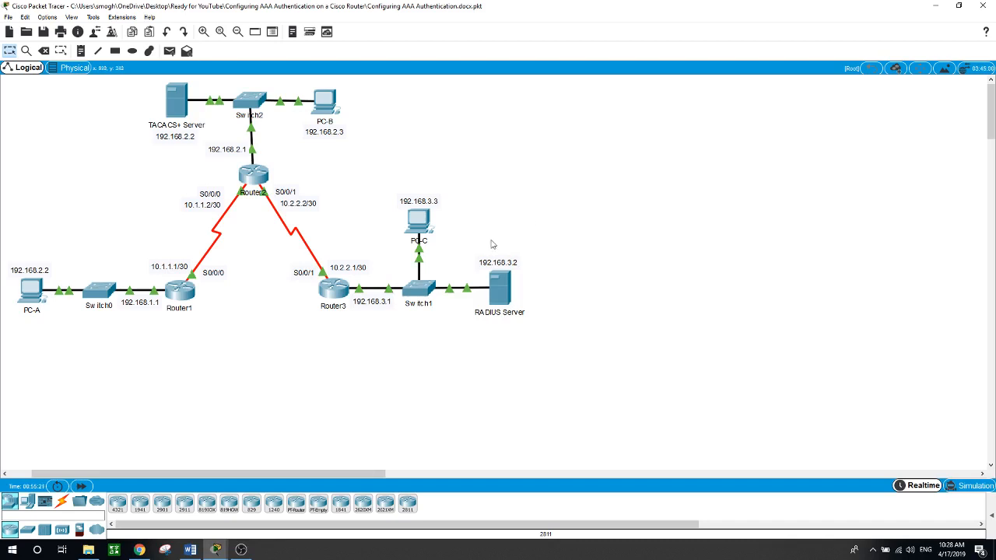
Step: Enable aaa new-model on Router2
left_click(256, 174)
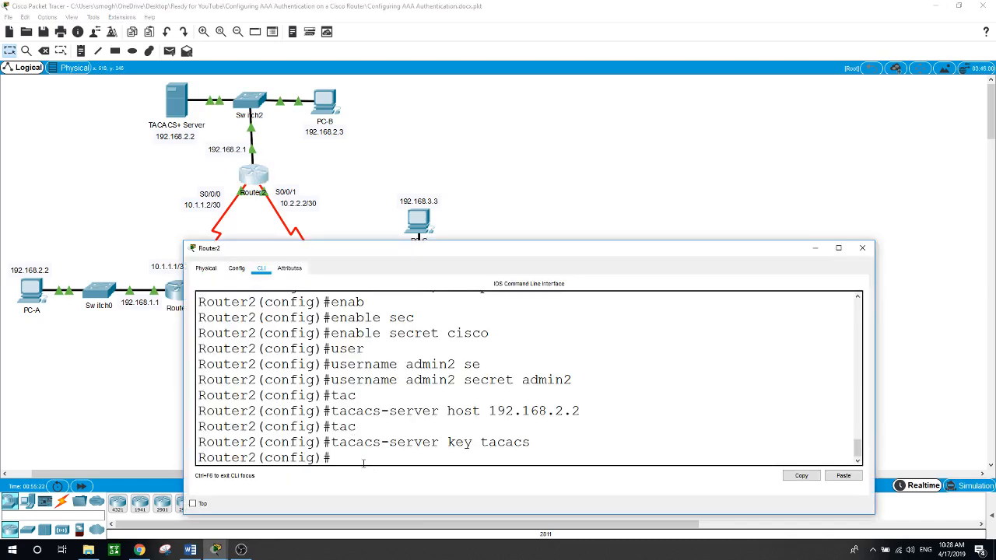
type("aaa new")
key("Tab")
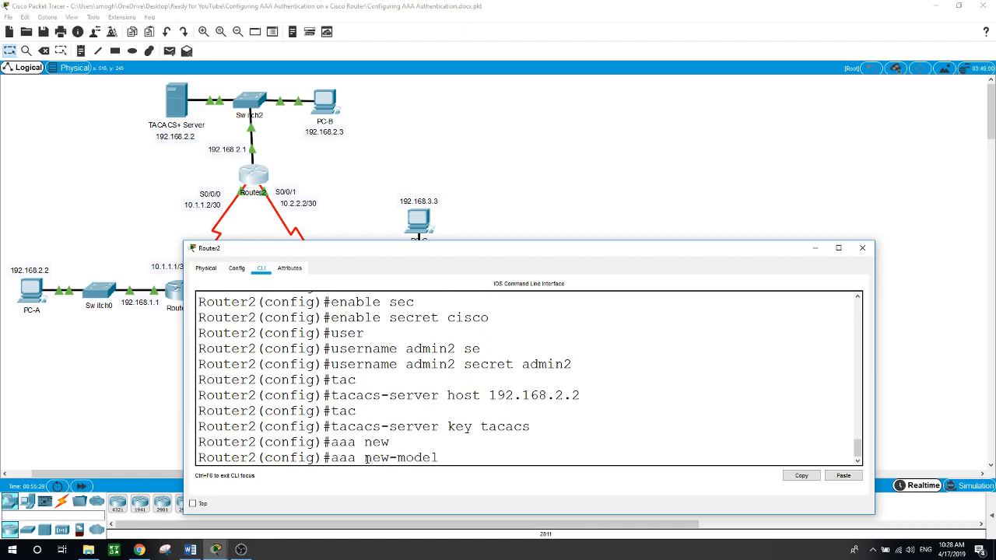
key("Return")
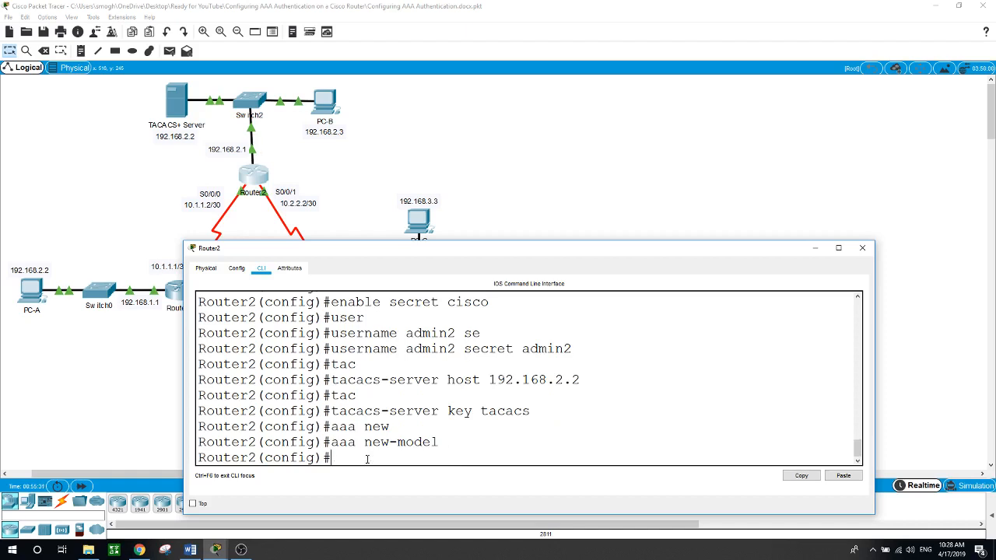
Step: Make default login authenticate via group tacacs+, falling back to local accounts
type("aaa authen")
key("Tab")
type("logi")
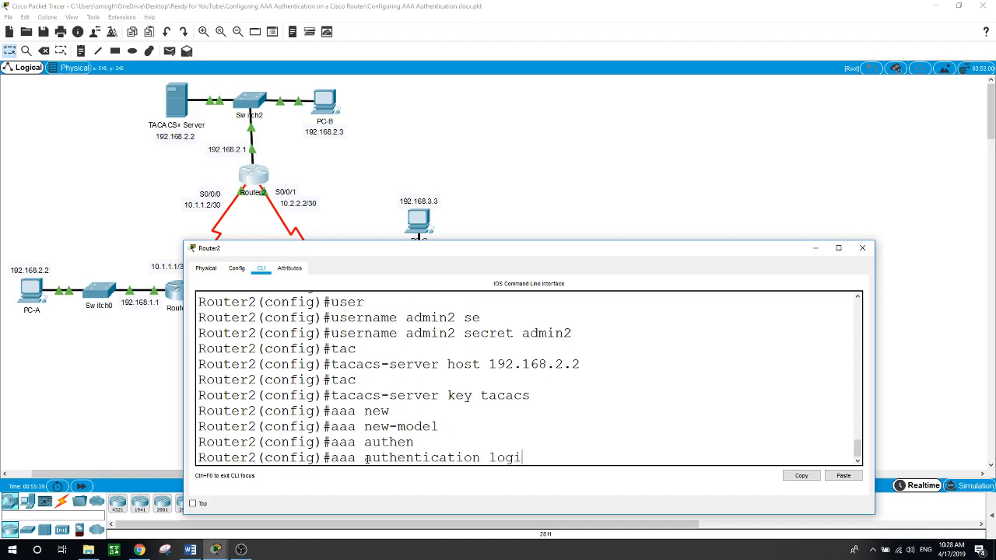
type("n default group")
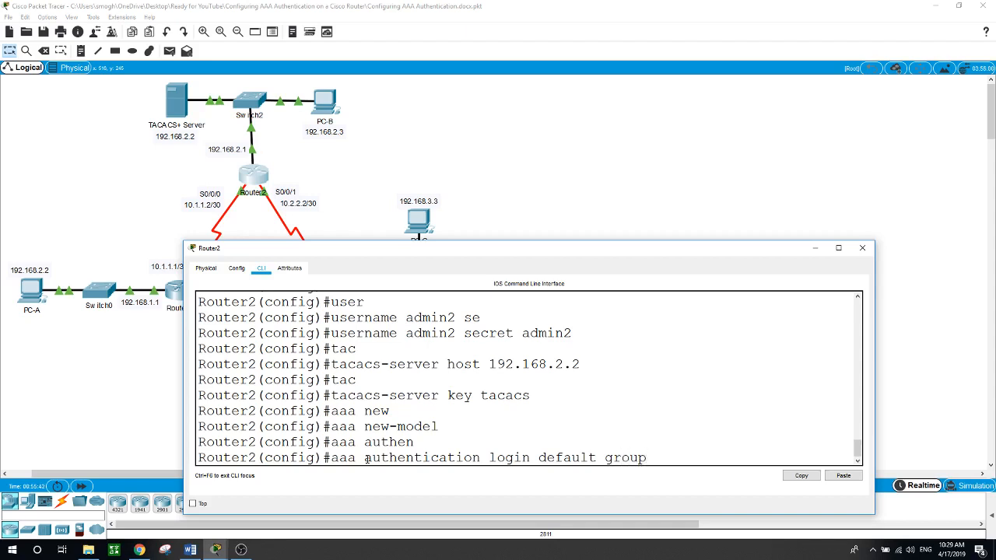
type(" tac")
key("Tab")
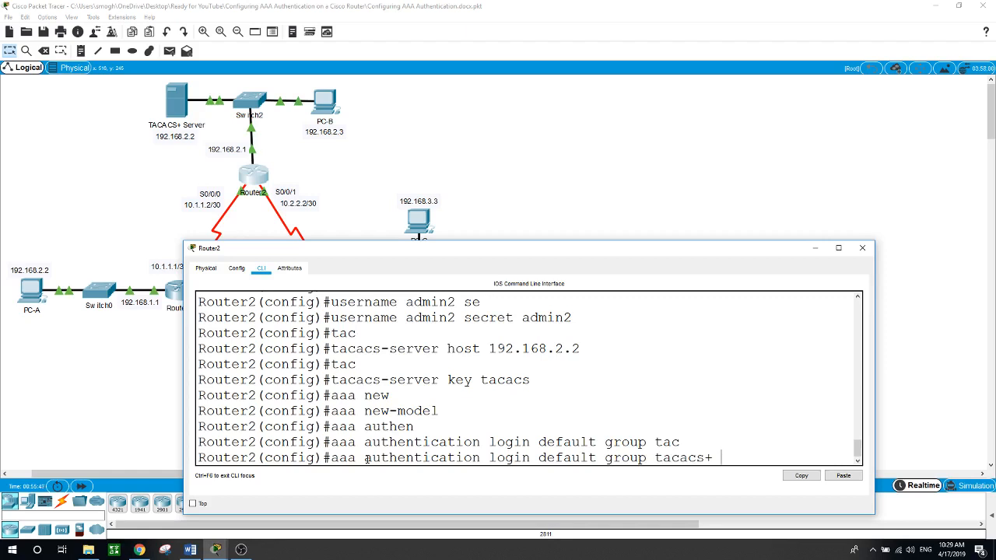
type("local")
key("Return")
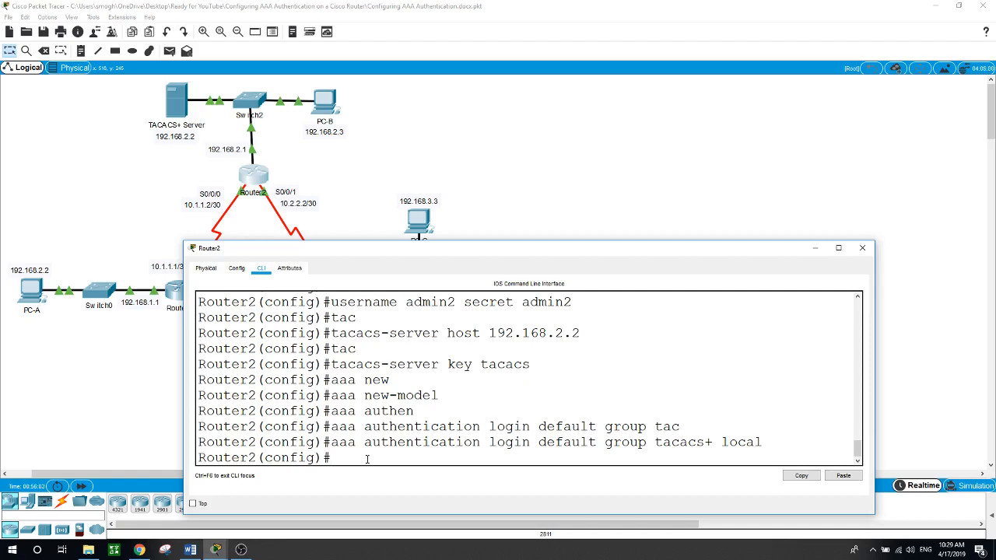
type("line con")
Step: Apply login authentication default to line console 0
key("Tab")
type("0")
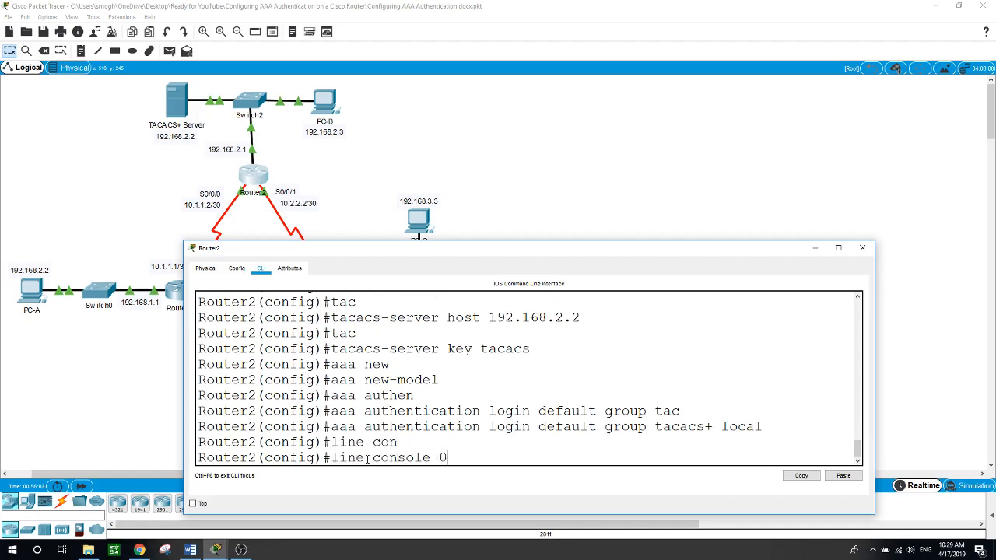
key("Return")
type("llog")
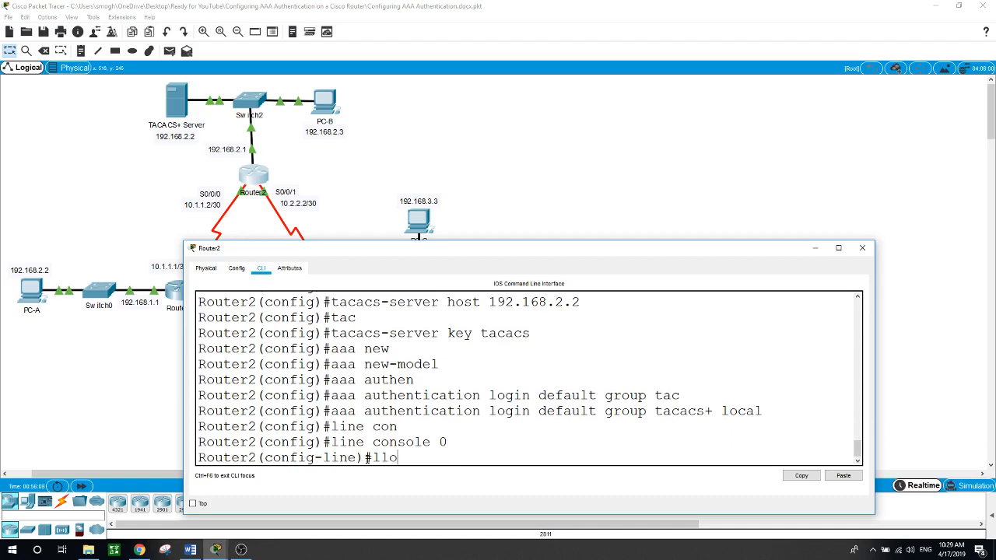
key("BackSpace")
key("BackSpace")
key("BackSpace")
type("ogin authe")
key("Tab")
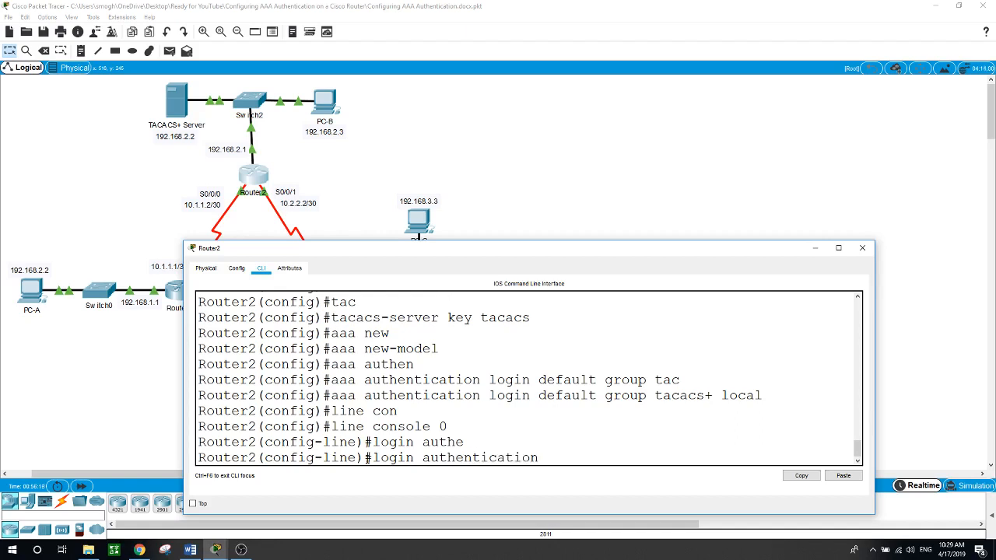
type("defa")
key("Tab")
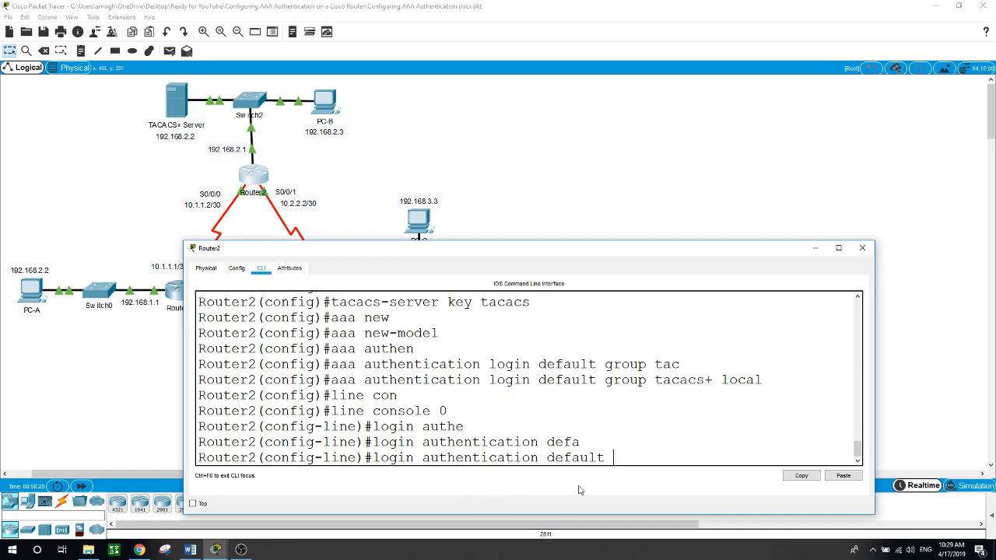
key("Return")
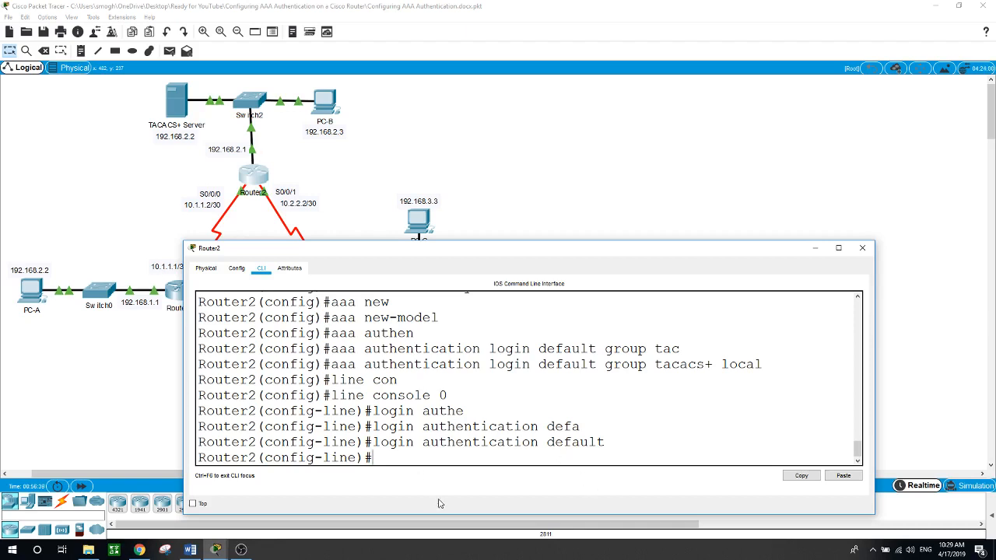
Step: Exit configuration mode back to the Router2# privileged prompt
type("exit")
key("Return")
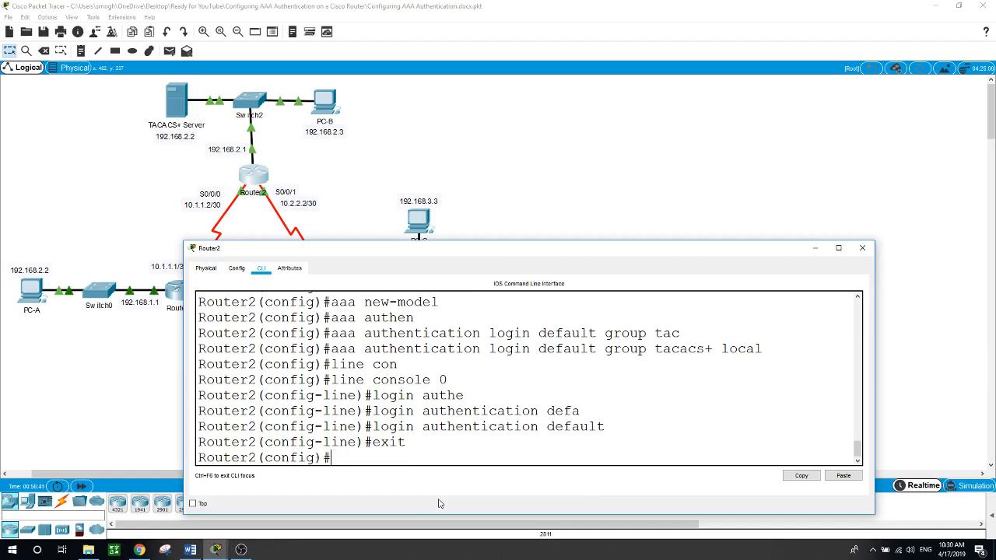
type("exit")
key("Return")
key("Return")
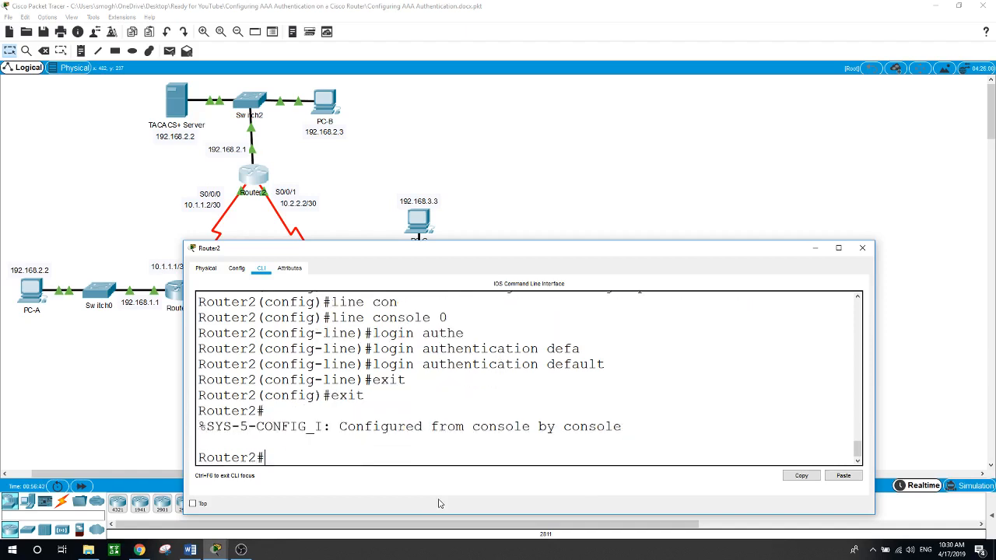
Step: Log out and attempt a console login as the local user admin2
type("exit")
key("Return")
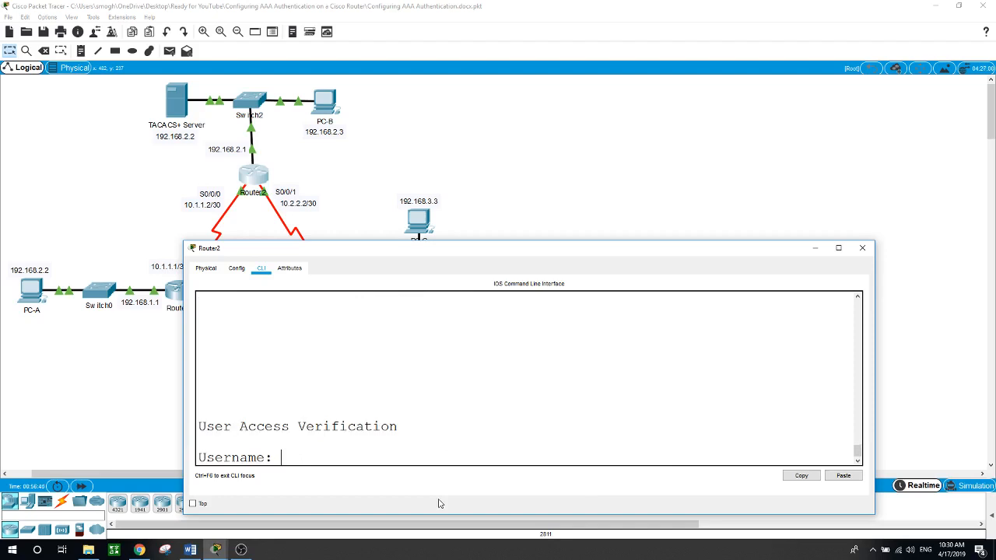
type("admin2")
key("Return")
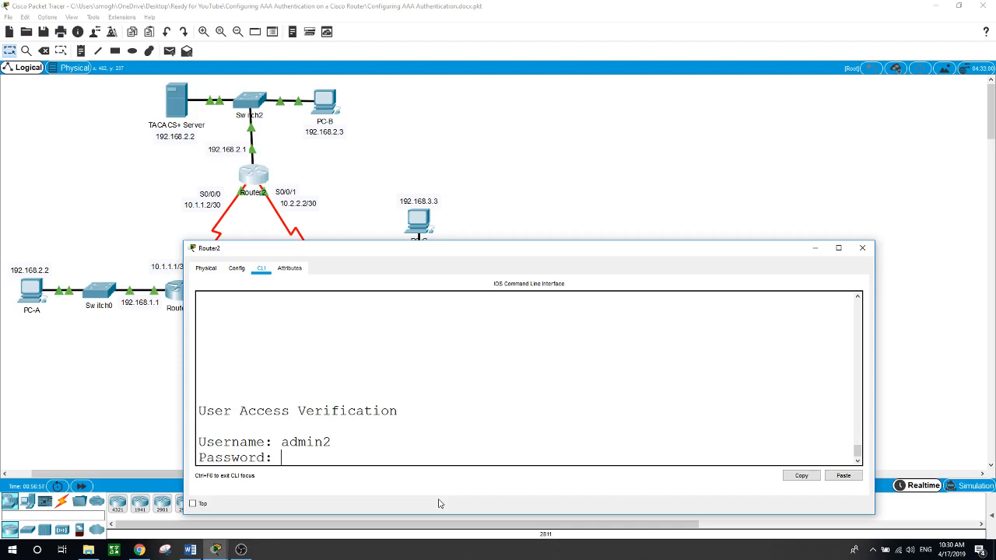
key("Return")
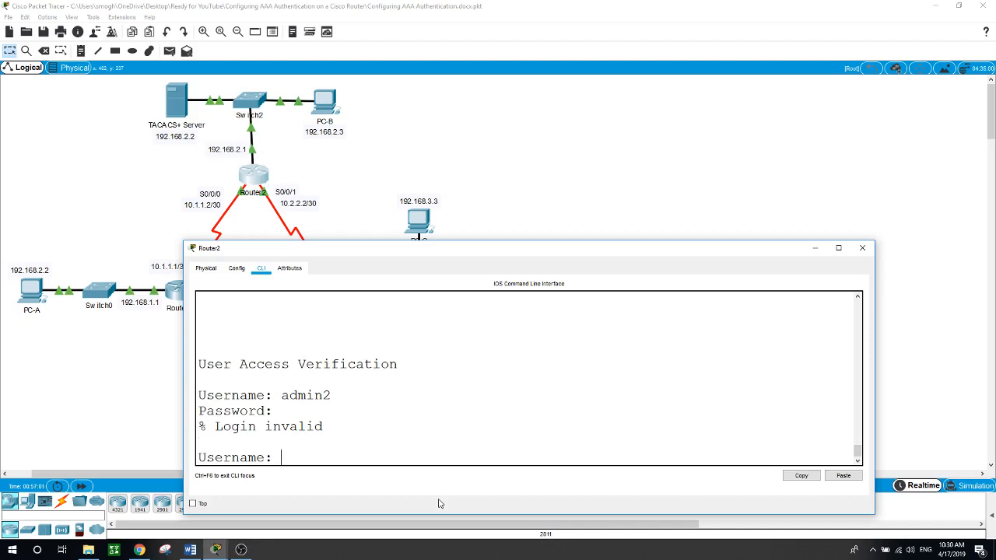
Step: Check the TACACS+ Server's users, then log in as user2 and enter privileged mode
left_click(178, 103)
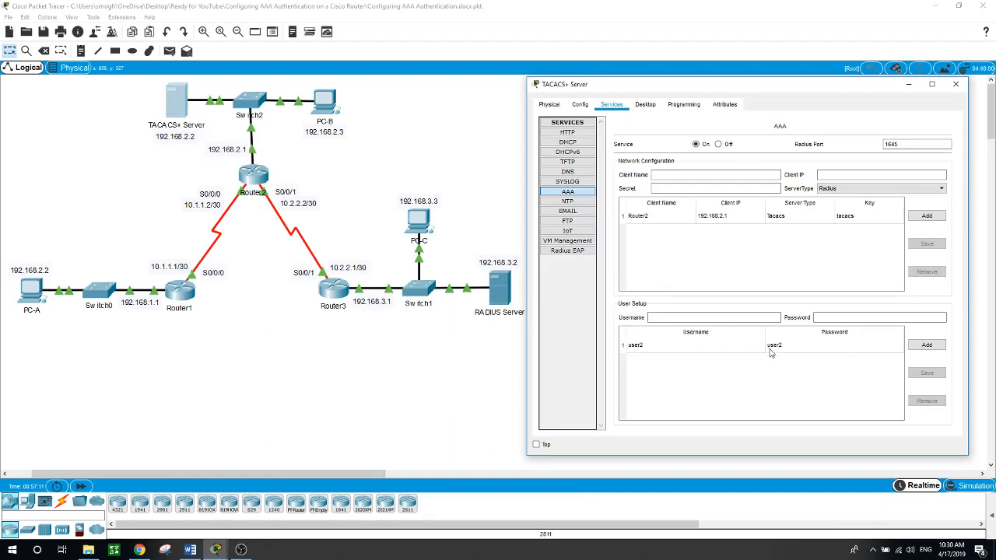
left_click(255, 176)
left_click(318, 460)
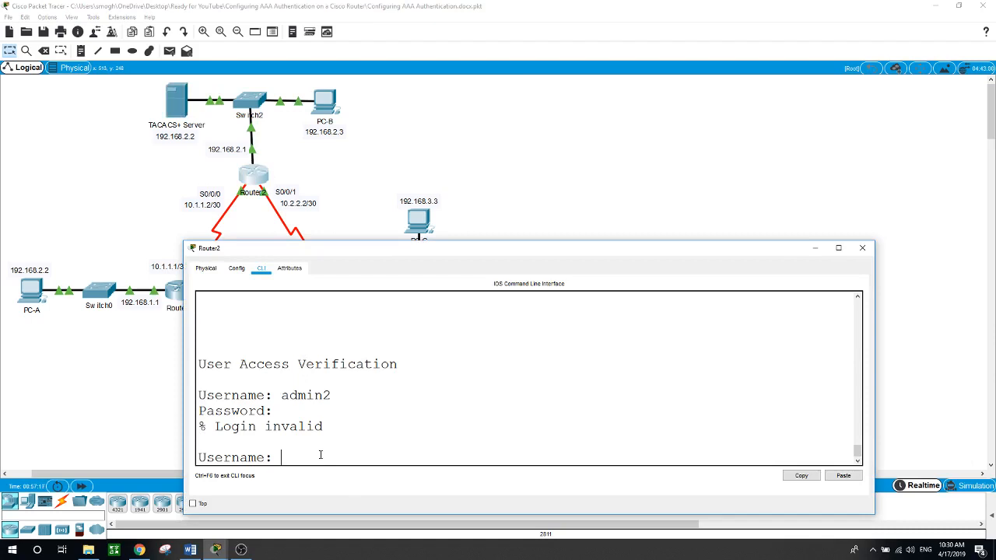
type("user2")
key("Return")
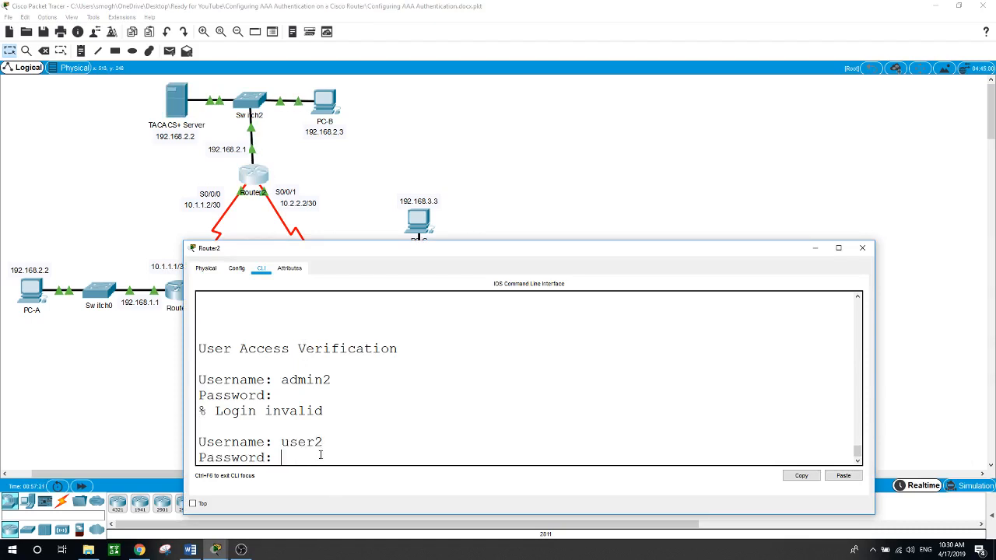
key("Return")
type("en")
key("Return")
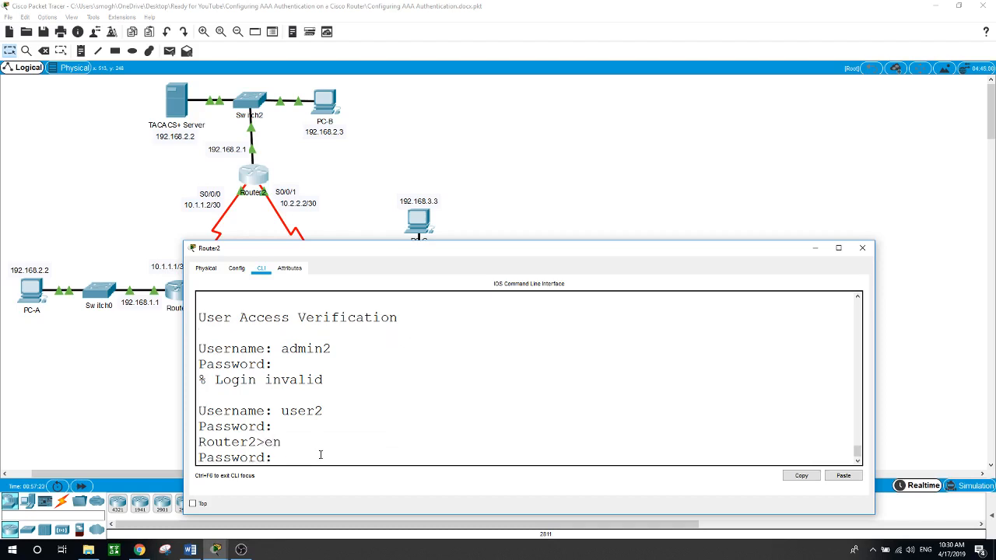
key("Return")
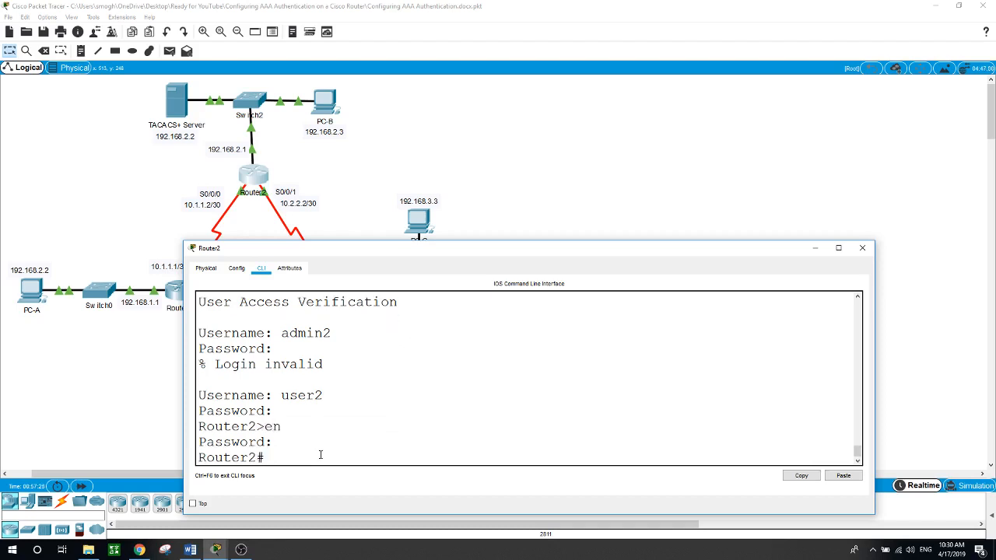
Step: Reopen Router2's CLI and review the earlier aaa authentication login commands in the scrollback
left_click(315, 166)
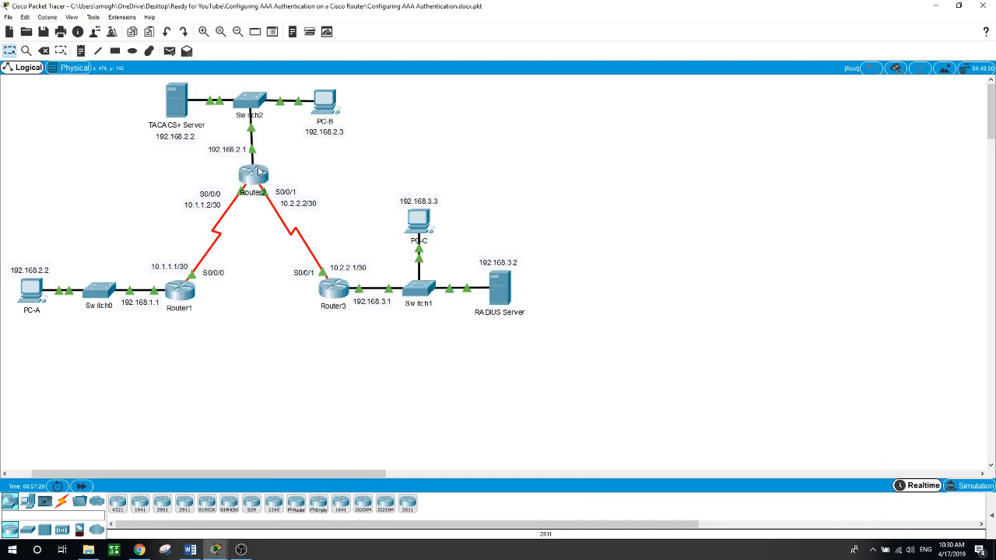
mouse_move(176, 113)
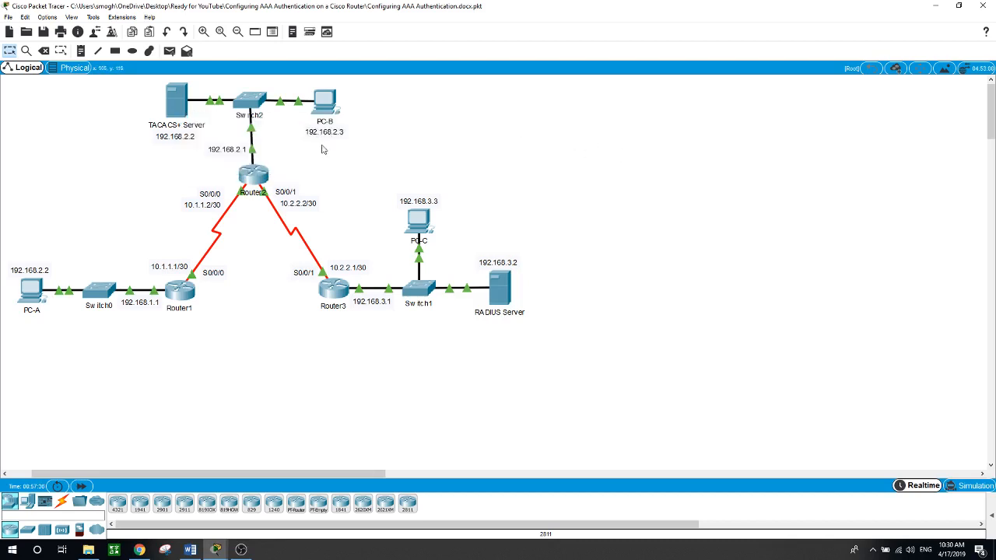
left_click(259, 182)
scroll(400, 385, "up", 2)
scroll(400, 385, "up", 10)
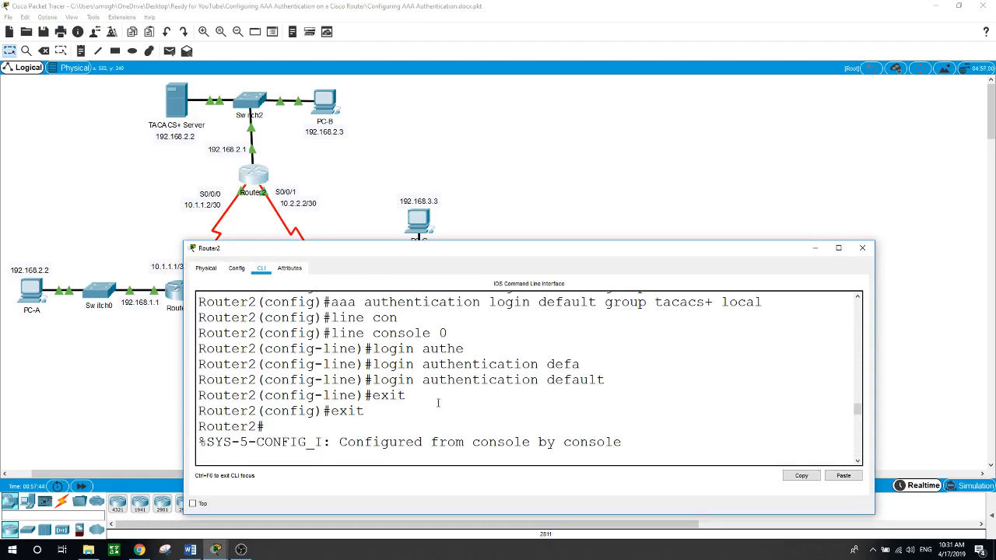
scroll(438, 402, "up", 1)
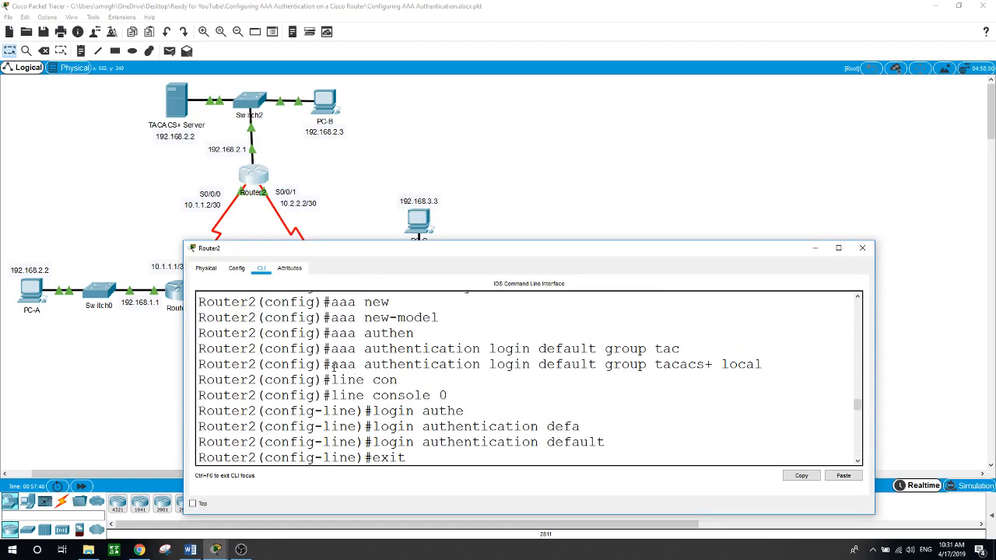
left_click_drag(331, 366, 708, 365)
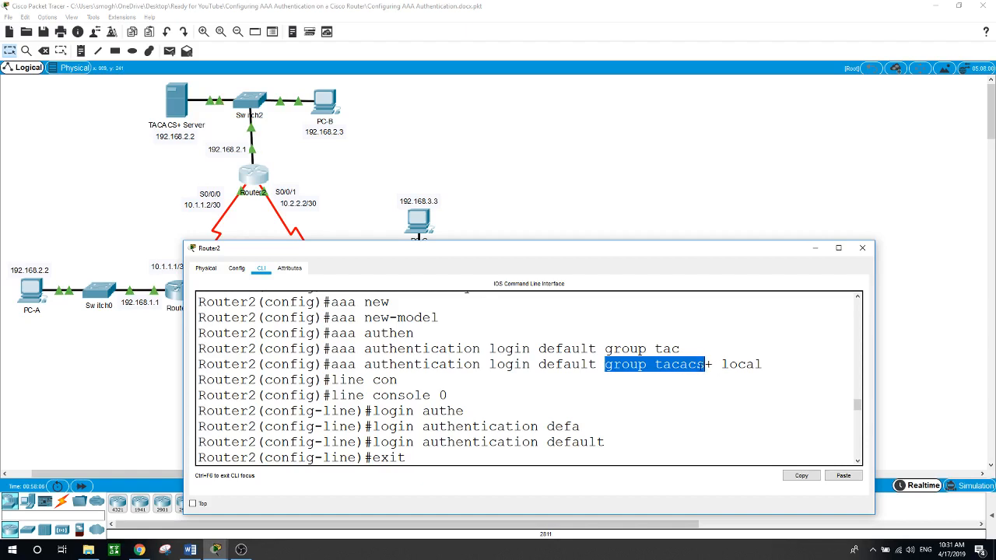
left_click_drag(722, 364, 764, 364)
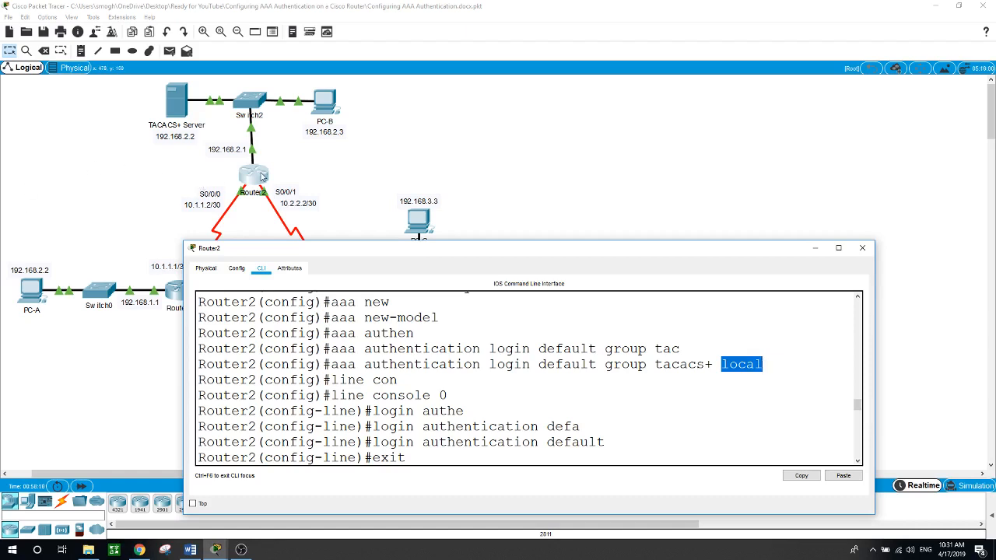
left_click(437, 453)
scroll(438, 454, "down", 6)
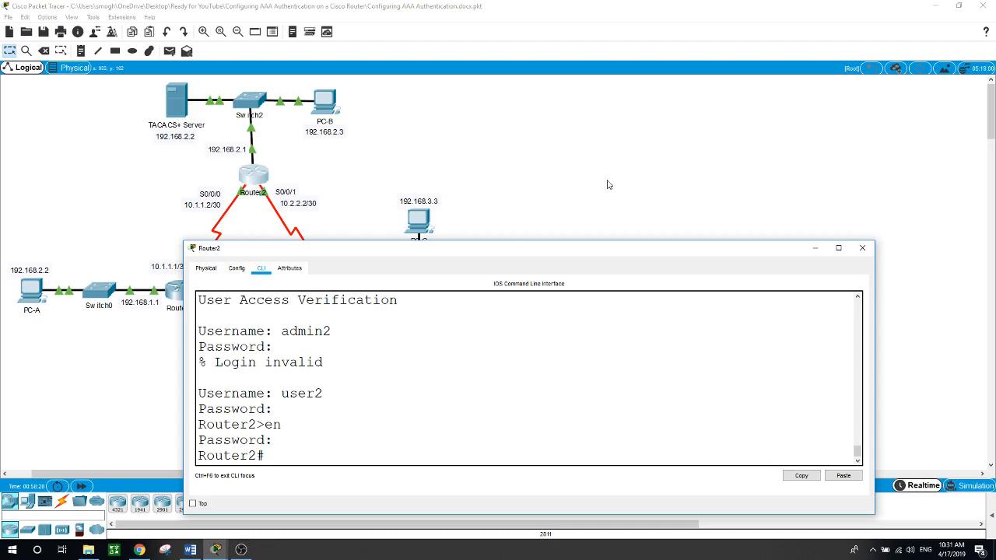
Step: Open Router3's CLI and enter global configuration mode with en and conf t
left_click(569, 195)
left_click(342, 294)
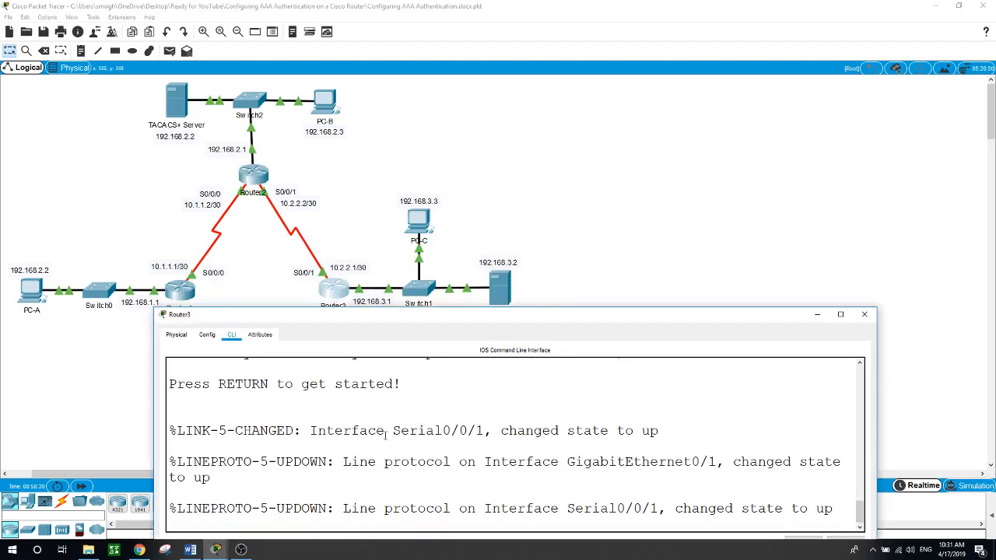
left_click_drag(444, 322, 443, 248)
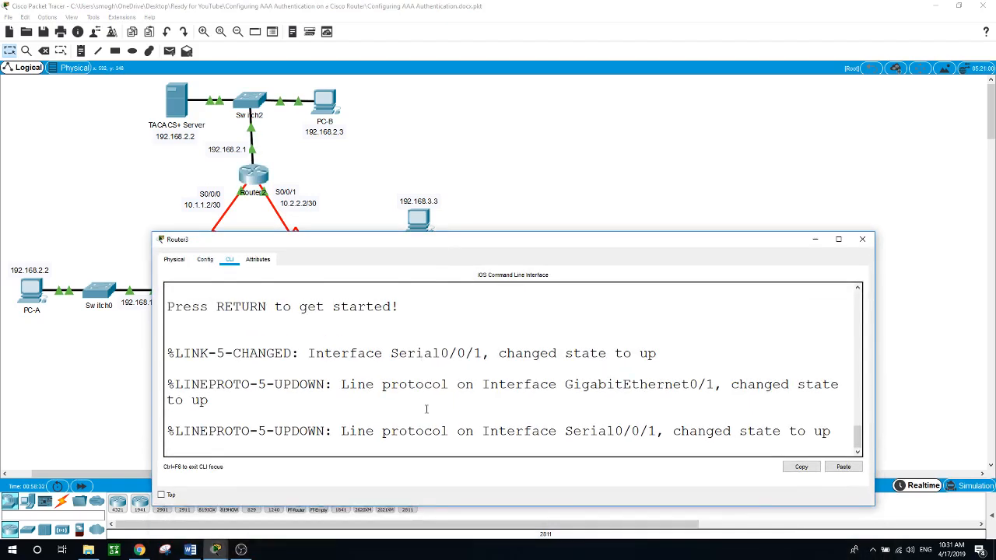
key("Return")
type("en")
key("Return")
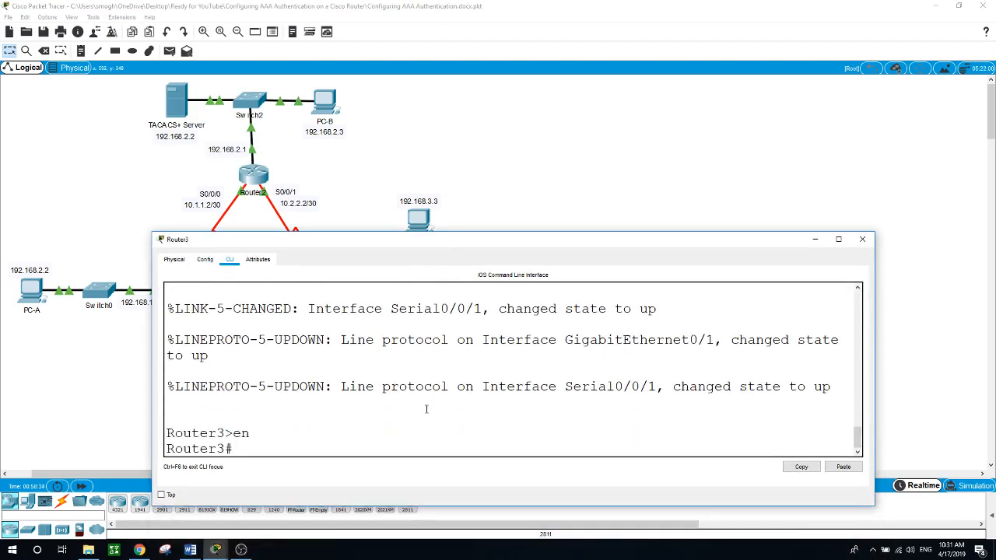
type("conf t")
key("Return")
Step: Set an enable secret password on Router3
type("enab")
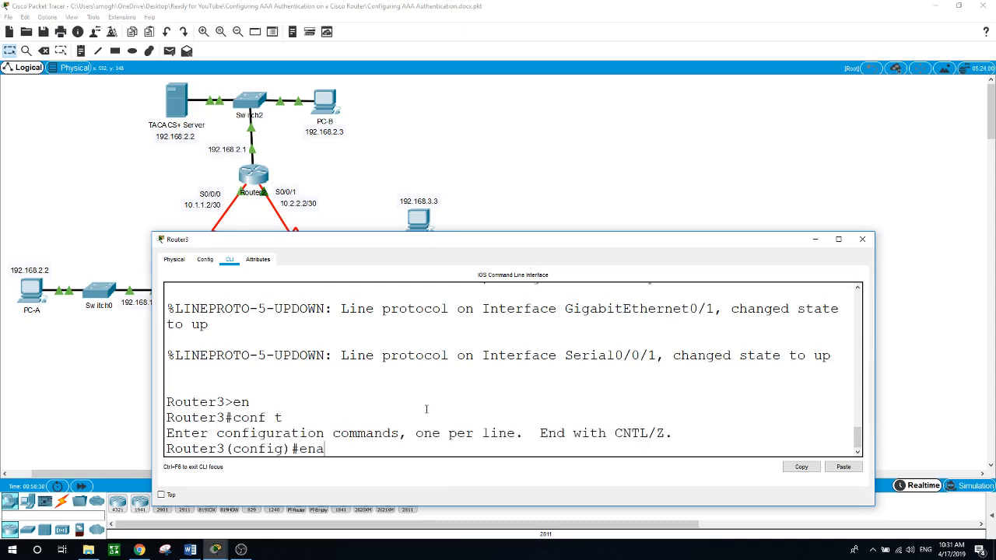
key("Tab")
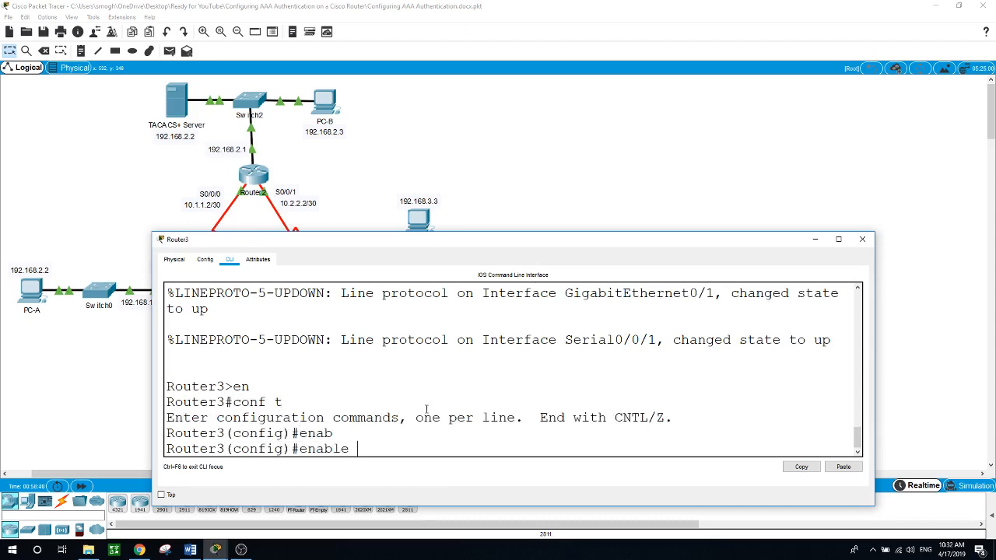
type("se")
key("Tab")
type("cisco")
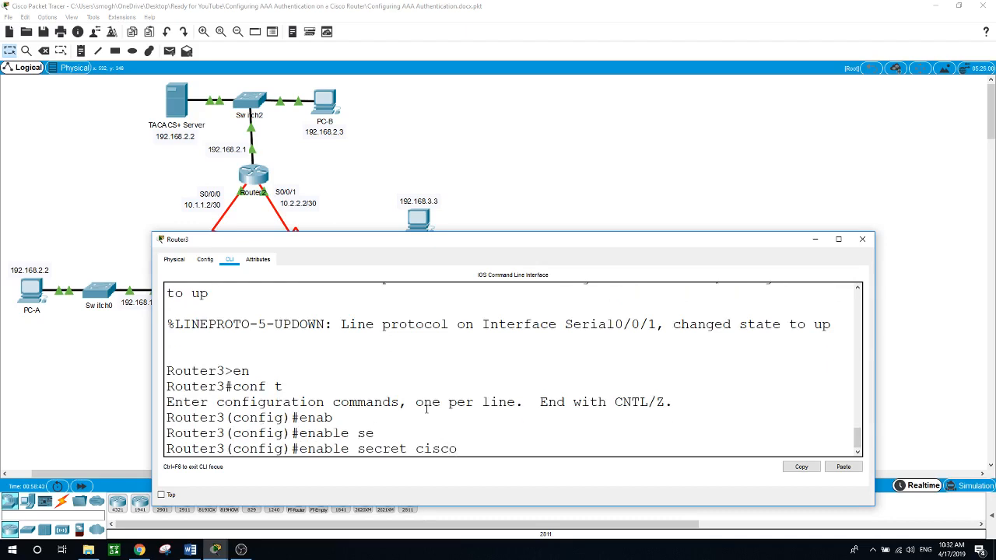
key("Return")
Step: Create the local user admin on Router3 with its own secret password
type("en")
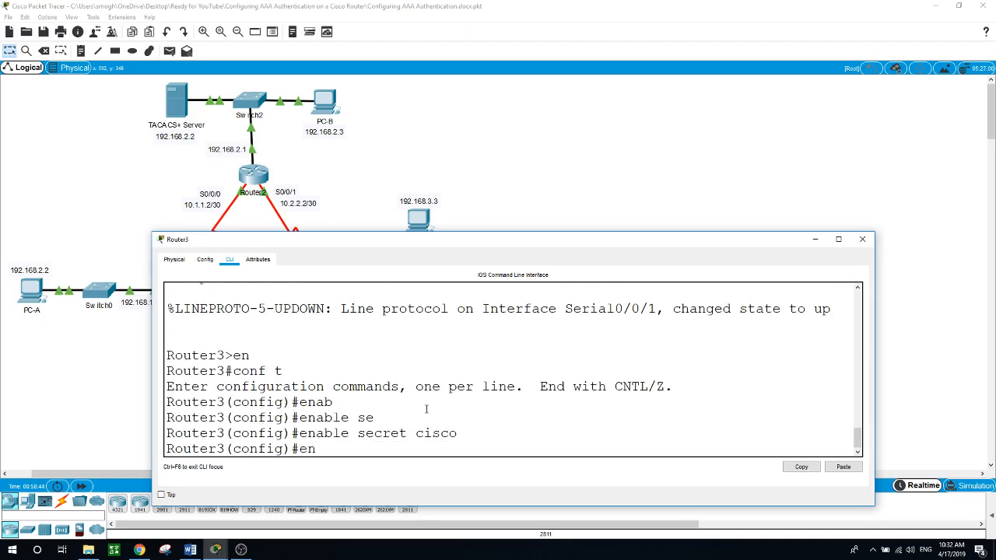
key("BackSpace")
key("BackSpace")
type("use")
key("Tab")
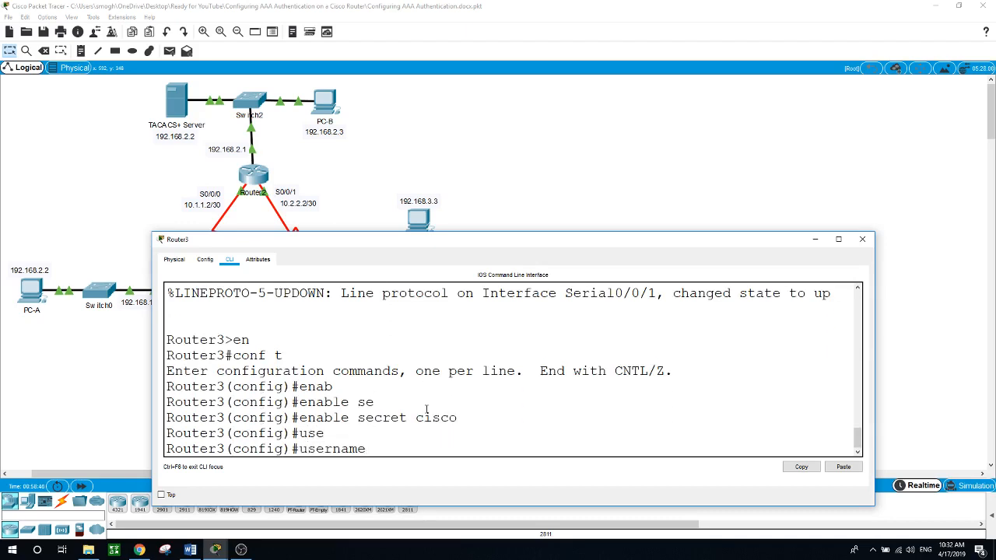
type("admin3 sec")
key("Tab")
type("admin")
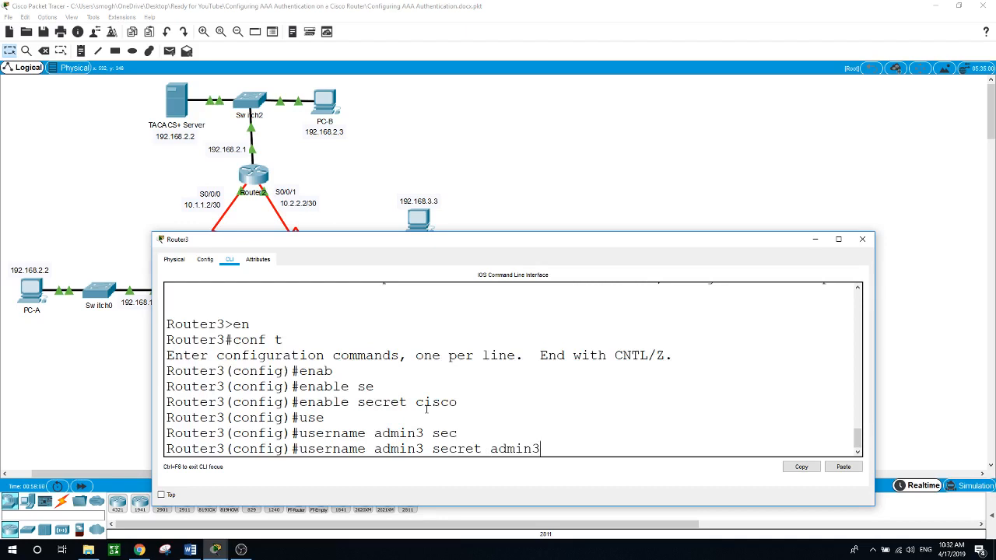
key("Return")
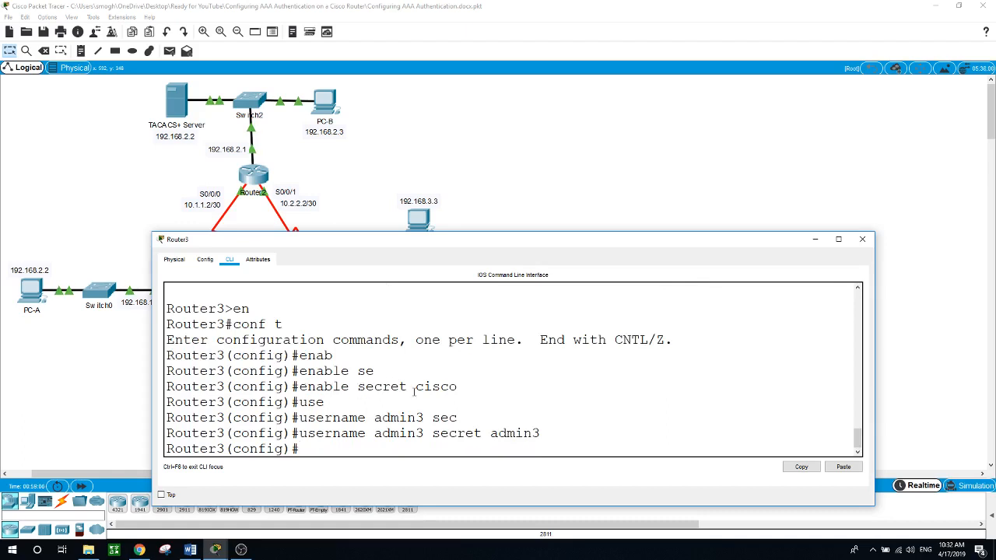
left_click_drag(415, 389, 463, 386)
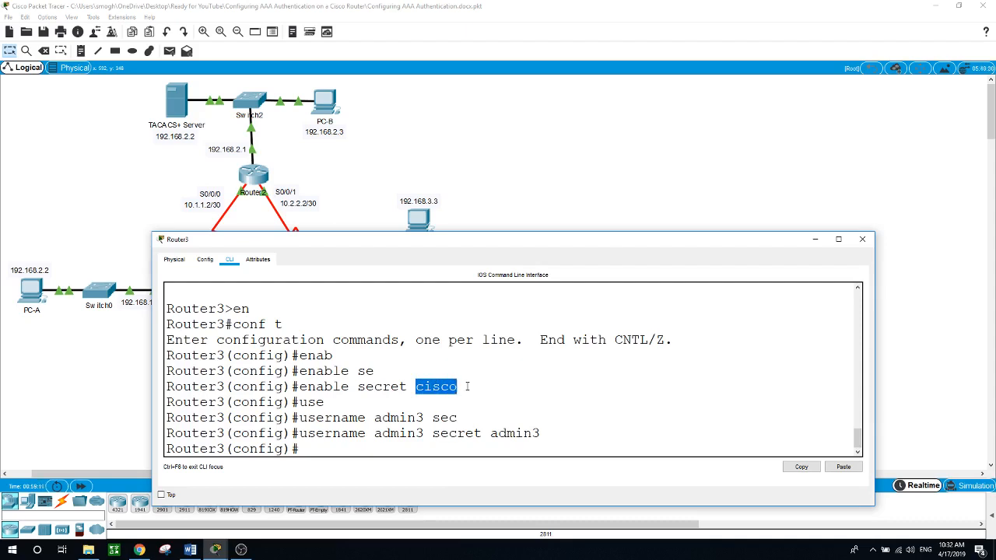
Step: Verify the RADIUS Server's IP 192.168.3.2 and gateway 192.168.3.1, then show its Services
left_click(502, 196)
left_click(510, 292)
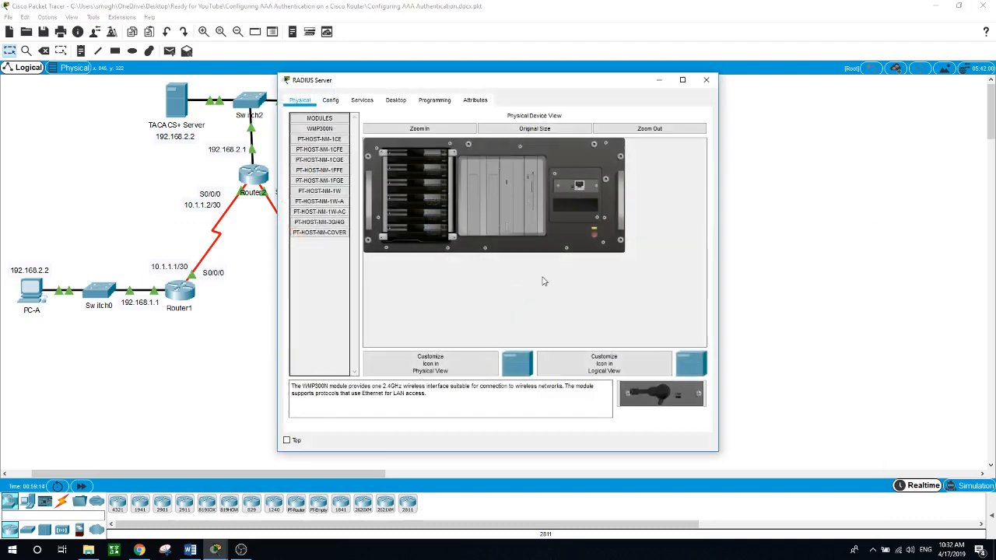
left_click_drag(468, 83, 711, 88)
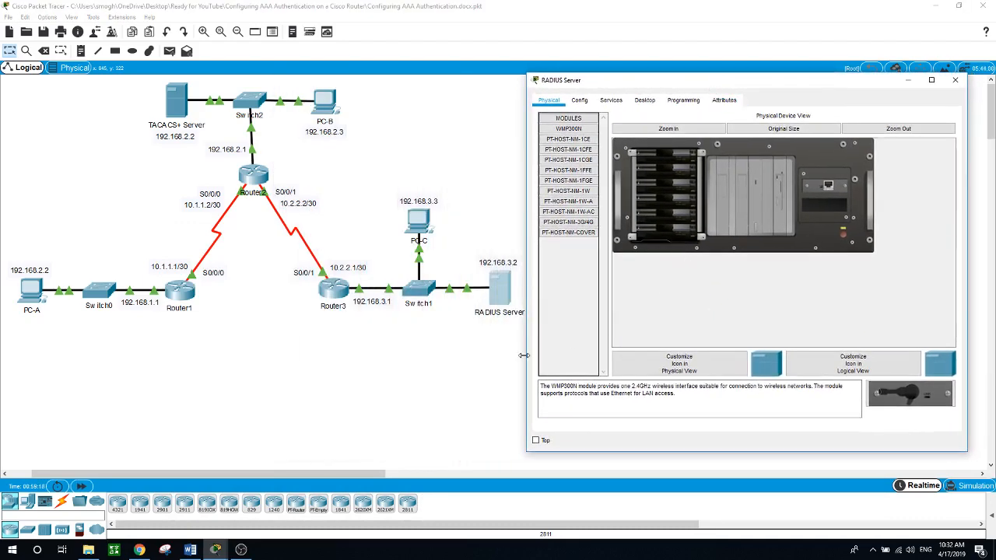
left_click(644, 99)
left_click(584, 153)
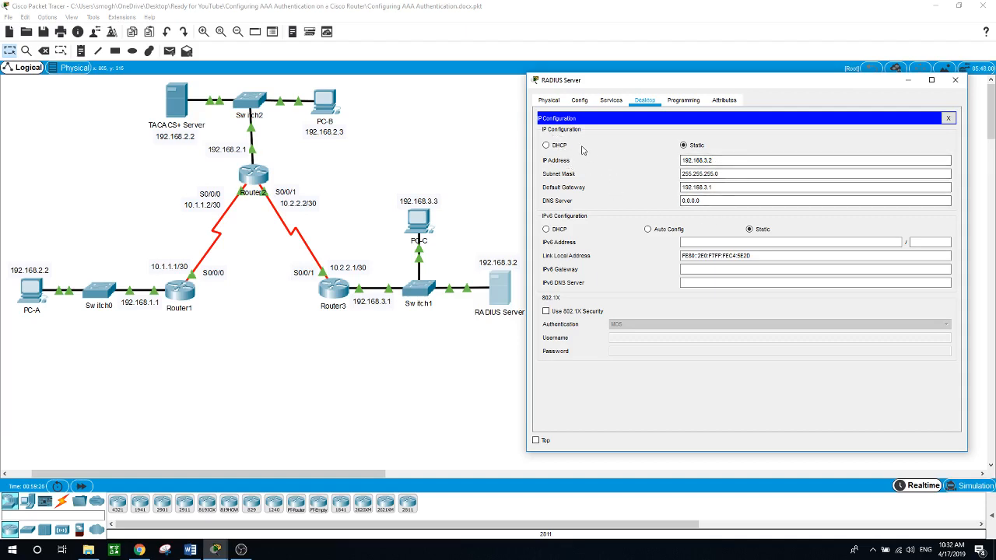
left_click(687, 161)
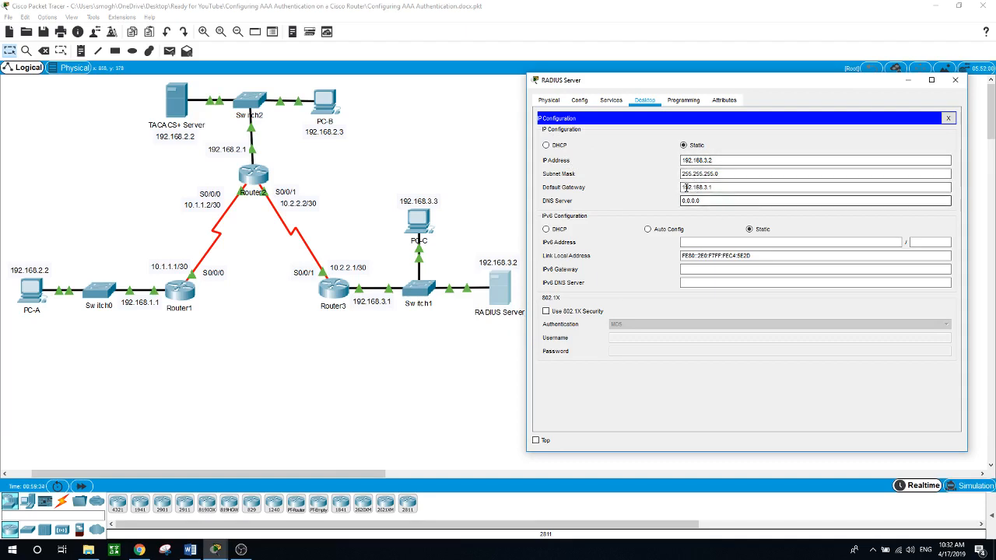
left_click(611, 103)
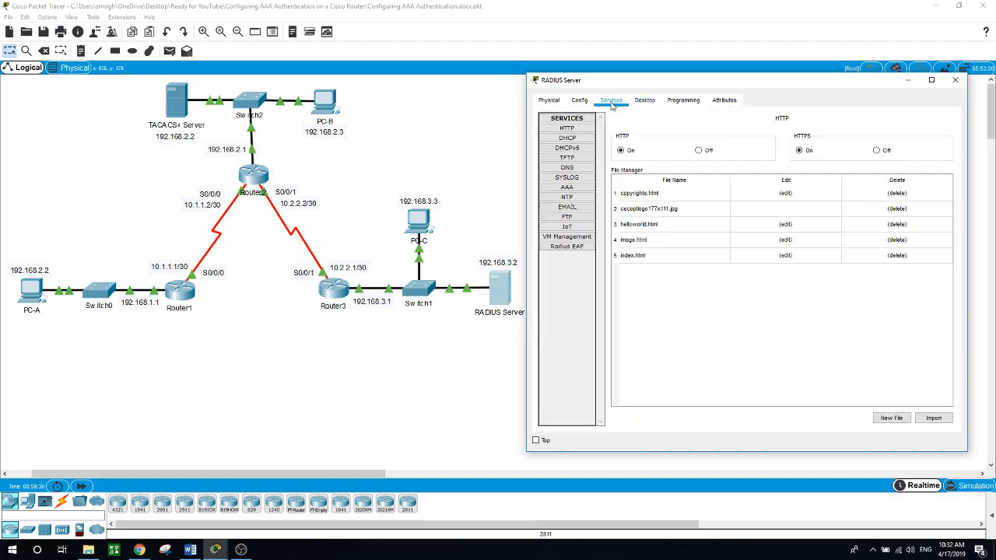
Step: Turn on the RADIUS Server's AAA service and enter Router3 as the client name
left_click(568, 188)
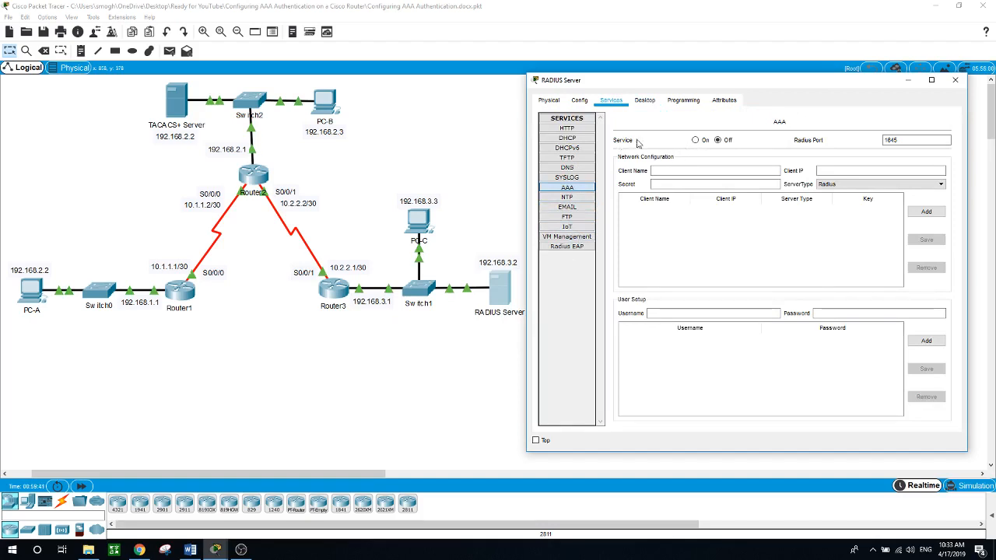
left_click(694, 140)
left_click(681, 171)
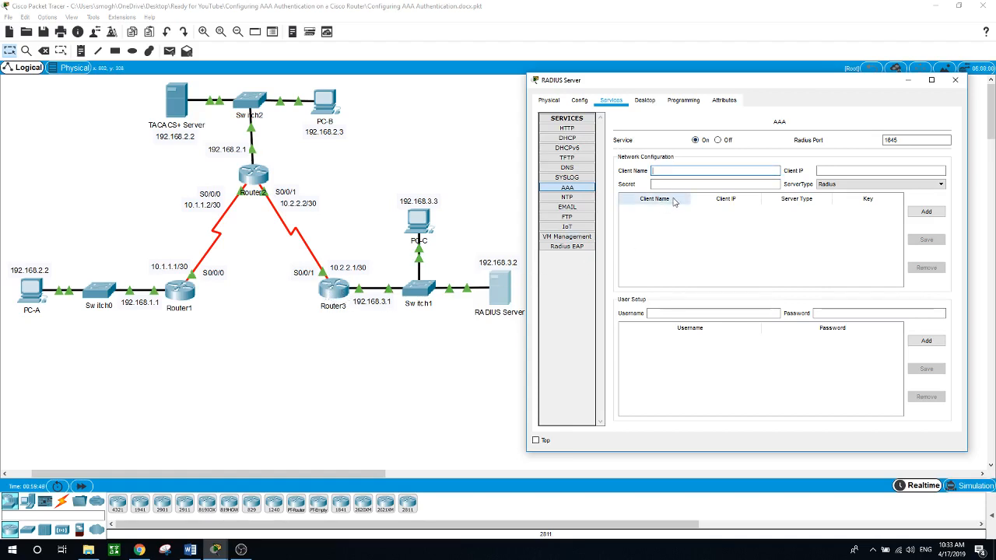
type("Router3")
Step: Give Router3 client IP 192.168.3.1 and a shared secret, then add it as a Radius client
left_click(845, 172)
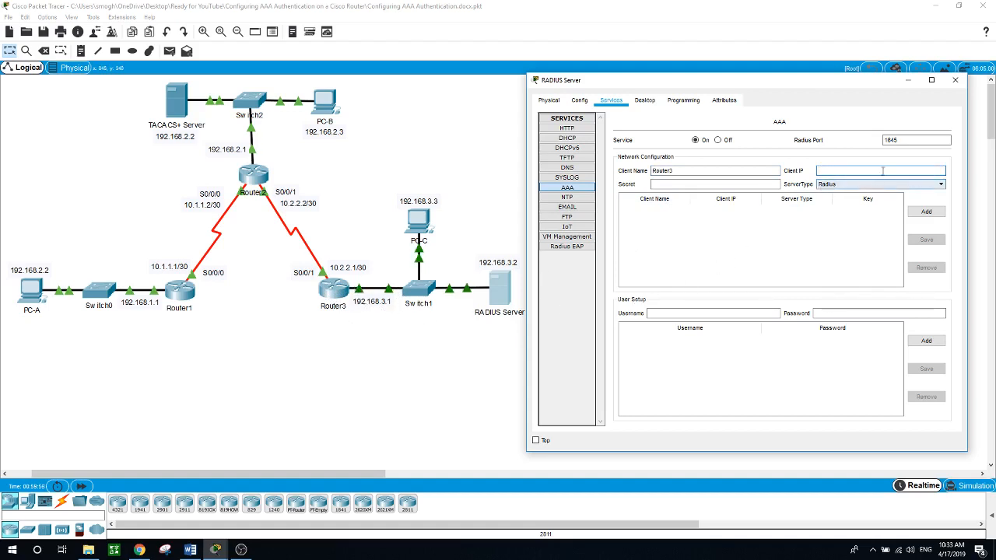
type("192")
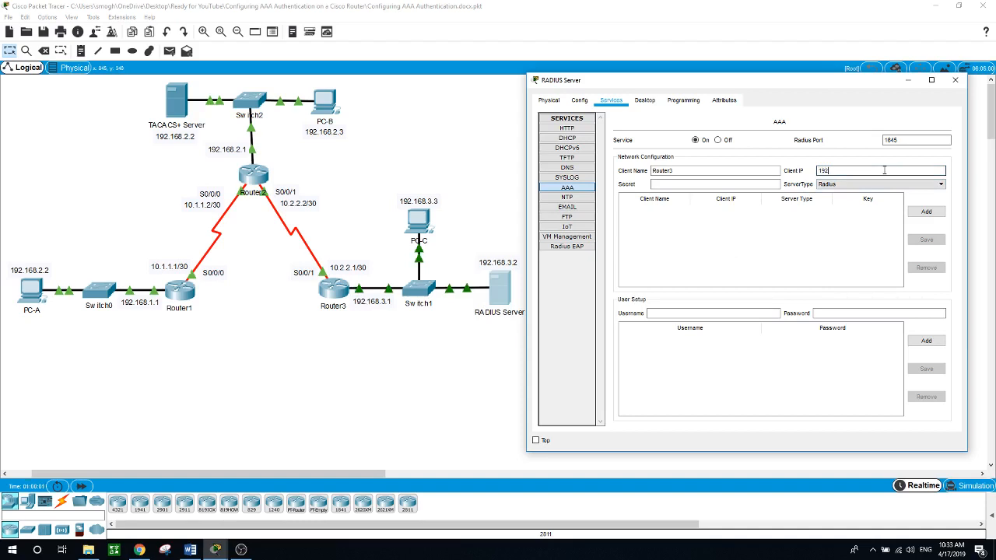
type(".168.3.1")
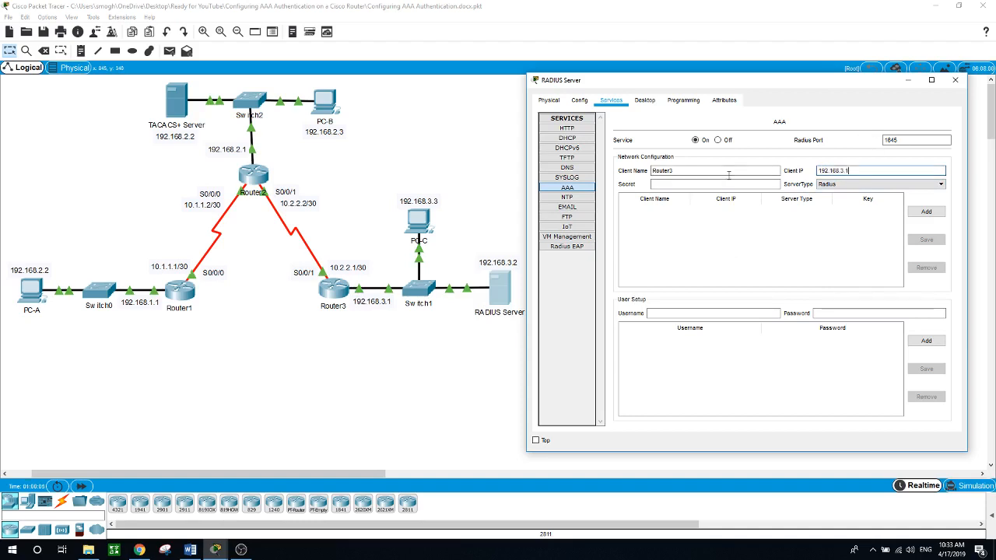
left_click(716, 184)
left_click(717, 184)
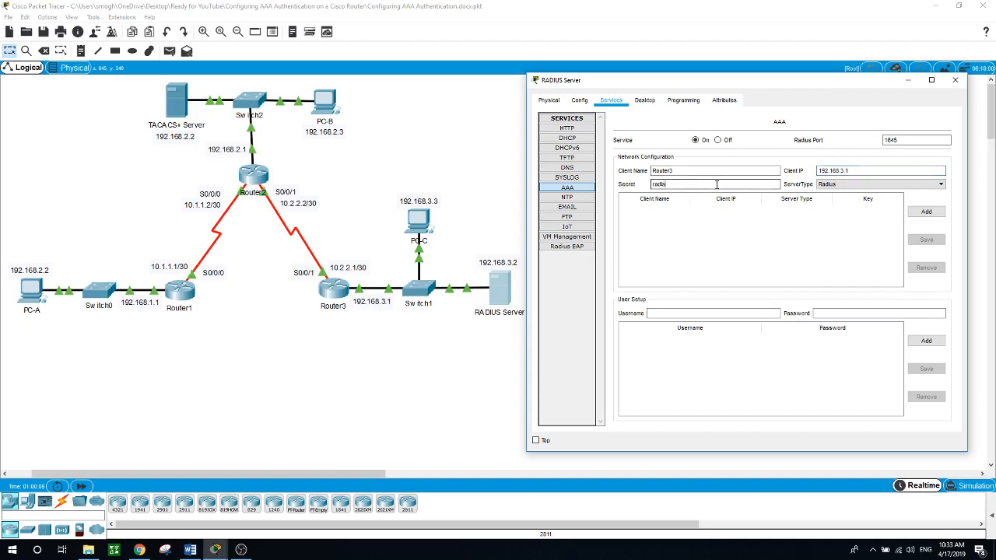
type("radius")
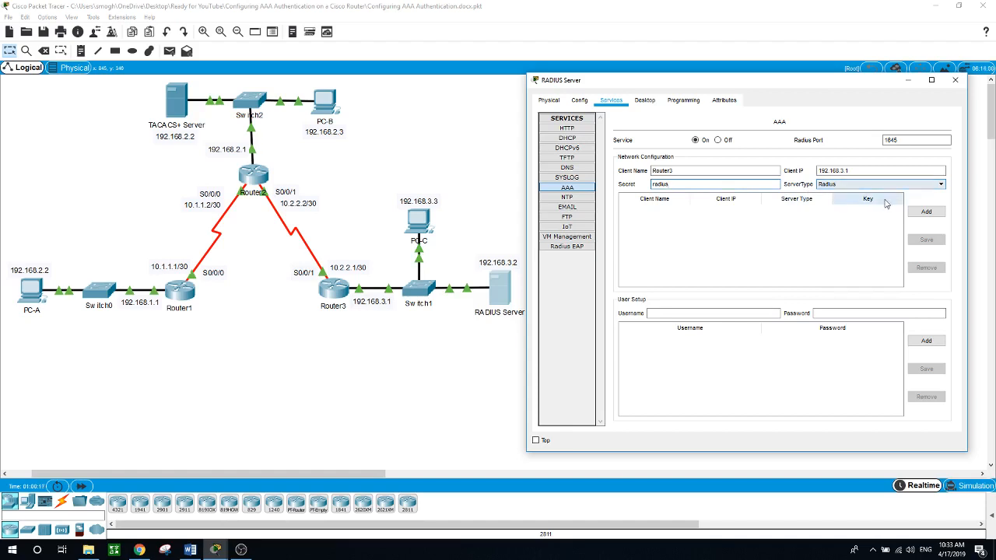
left_click(924, 212)
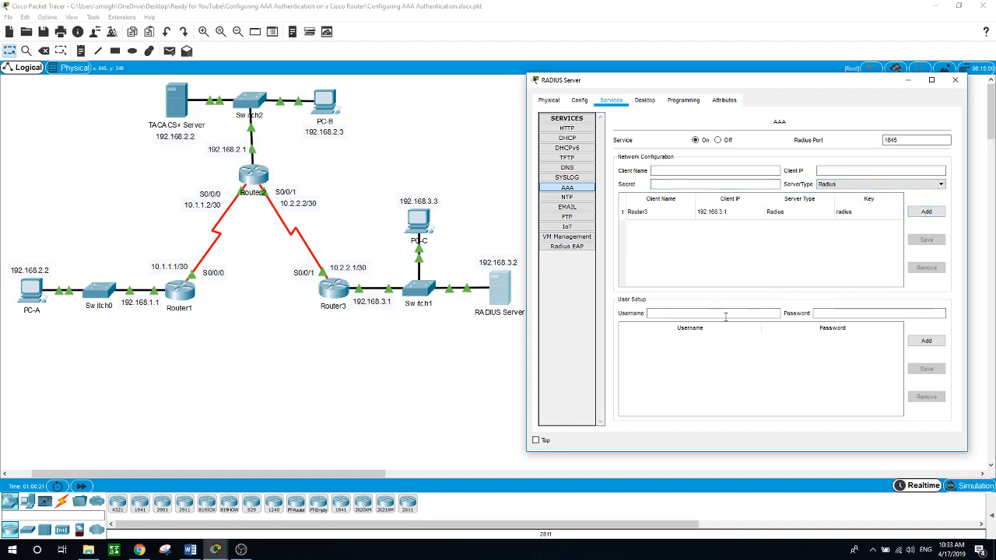
Step: Add RADIUS user account user3 with its password to the server's AAA list, then close the server window
left_click(659, 311)
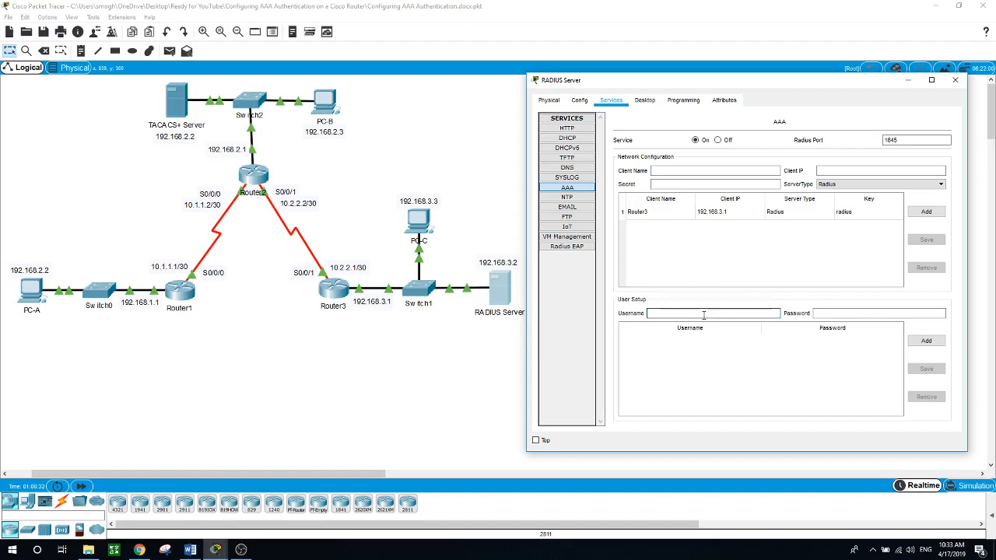
type("ser3")
left_click(820, 313)
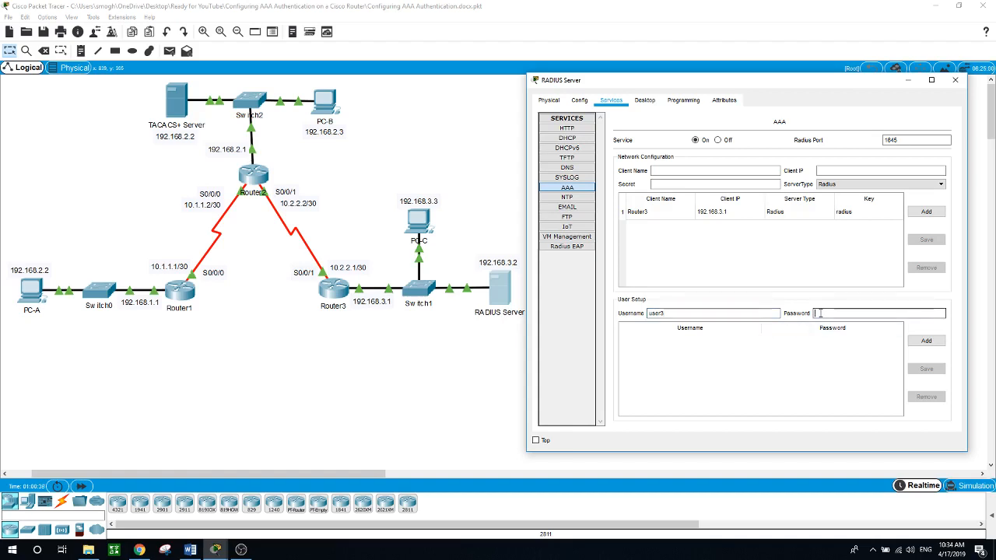
type("user3")
left_click(924, 341)
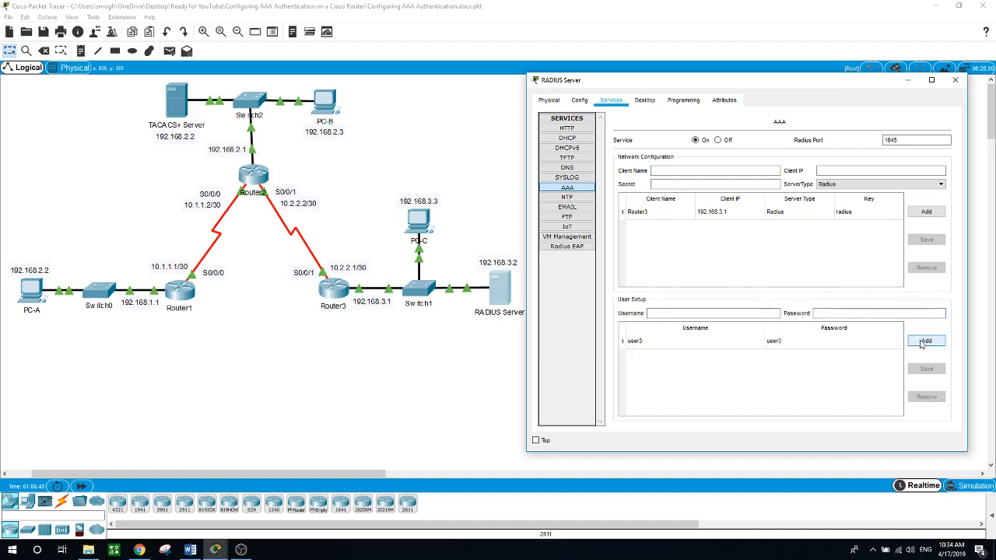
left_click(477, 385)
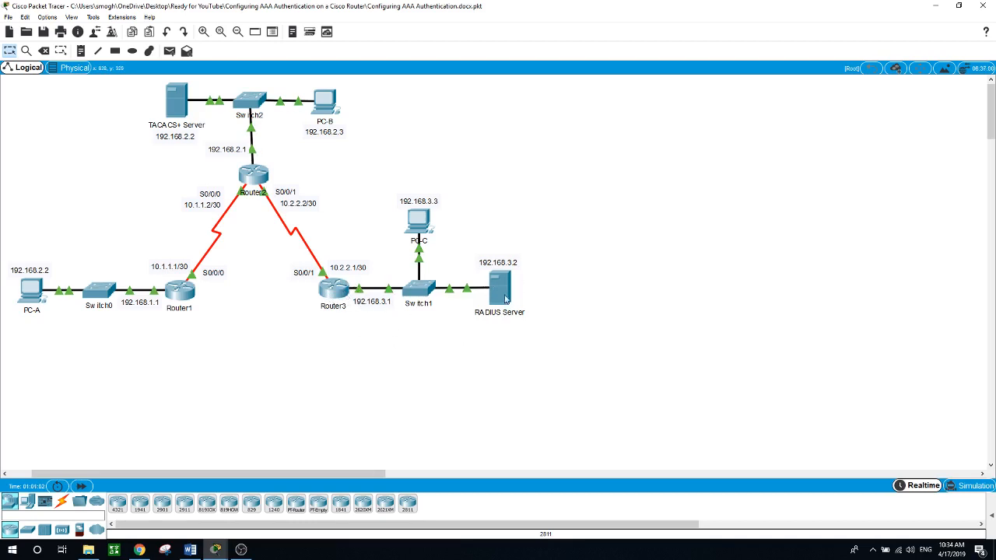
Step: Point Router3 at RADIUS server host 192.168.3.2
left_click(334, 289)
double_click(448, 387)
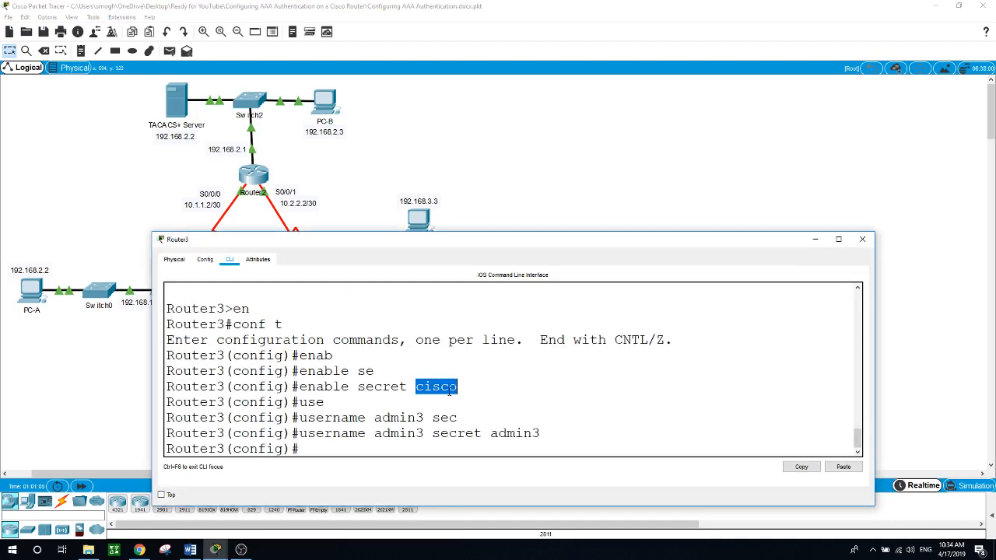
left_click(362, 445)
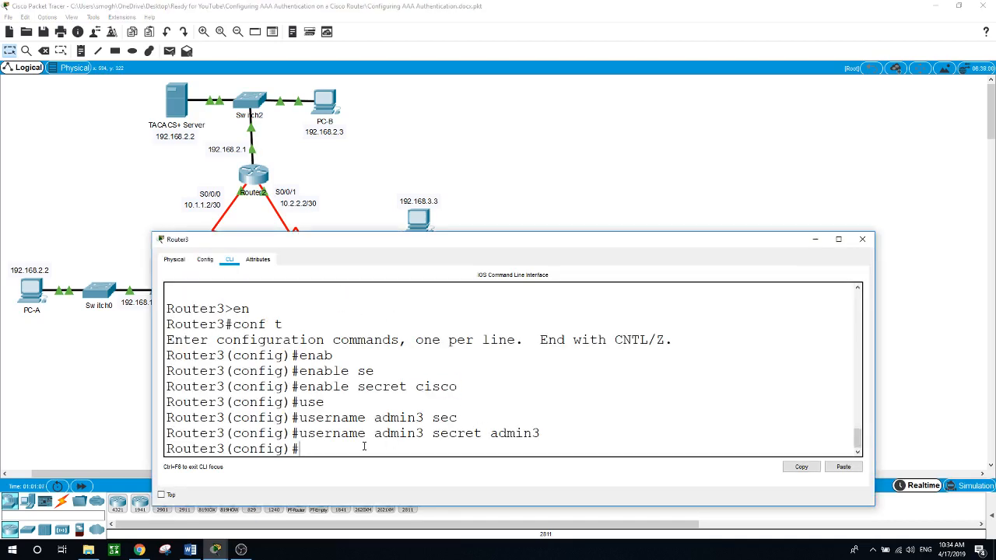
type("radi")
key("Tab")
type("host")
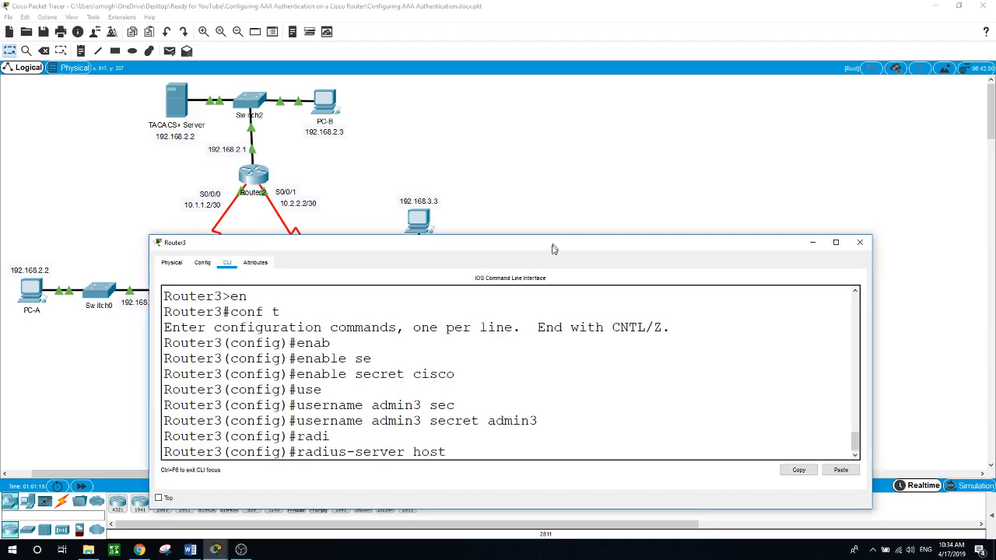
mouse_move(557, 241)
left_mouse_down()
mouse_move(528, 314)
mouse_move(533, 307)
mouse_move(518, 304)
mouse_move(548, 232)
left_mouse_up()
type("92.168.")
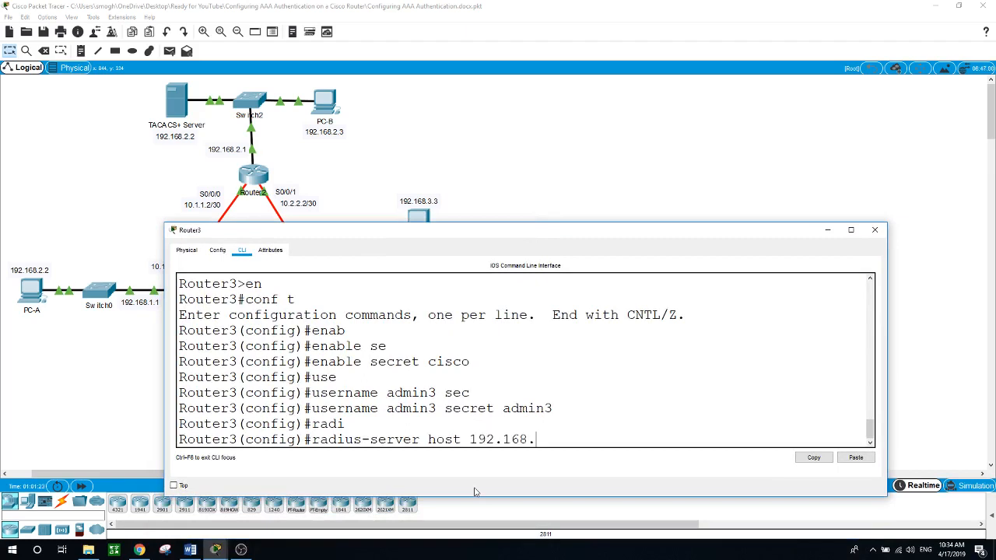
type("3.2")
key("Return")
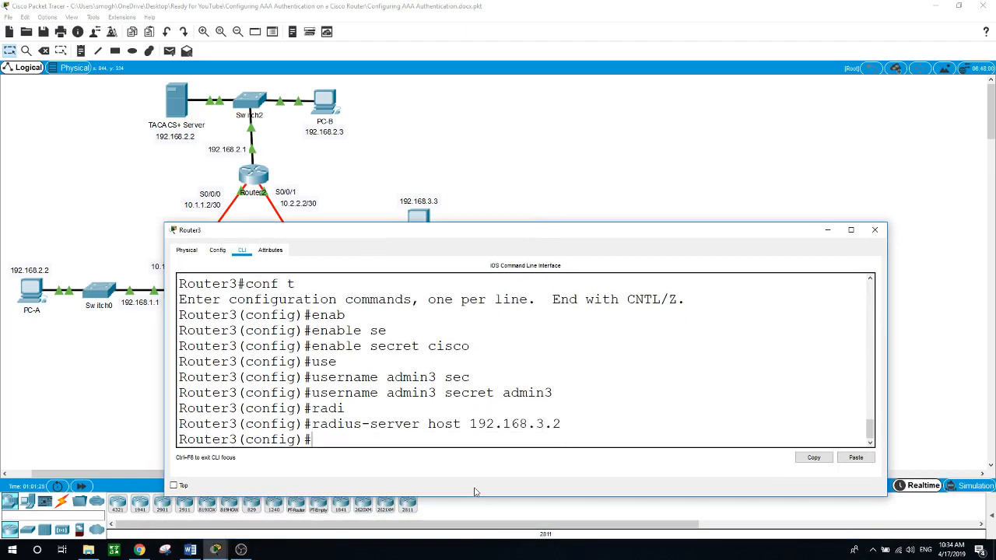
Step: Set the shared secret key Router3 uses with the RADIUS server
type("ra")
key("Tab")
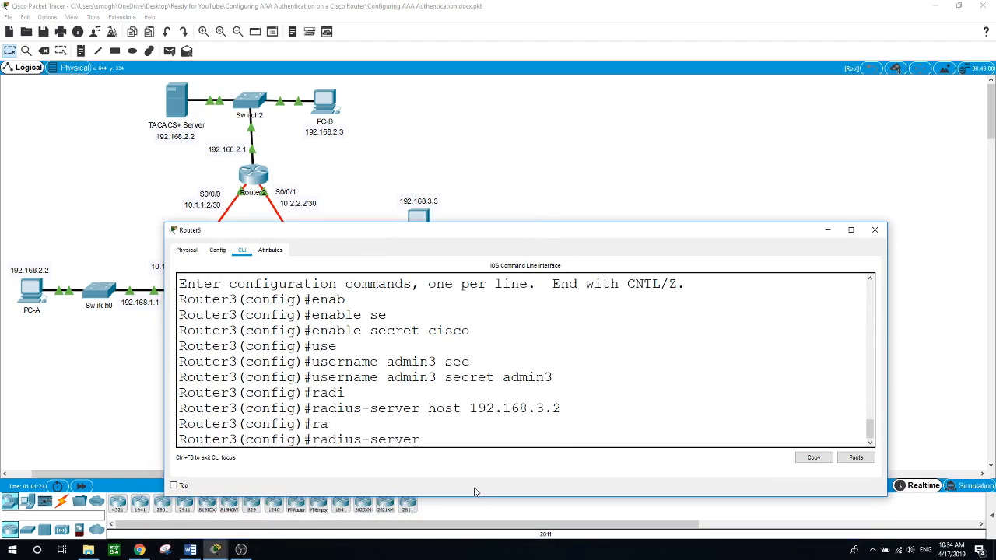
type("key radius")
key("Return")
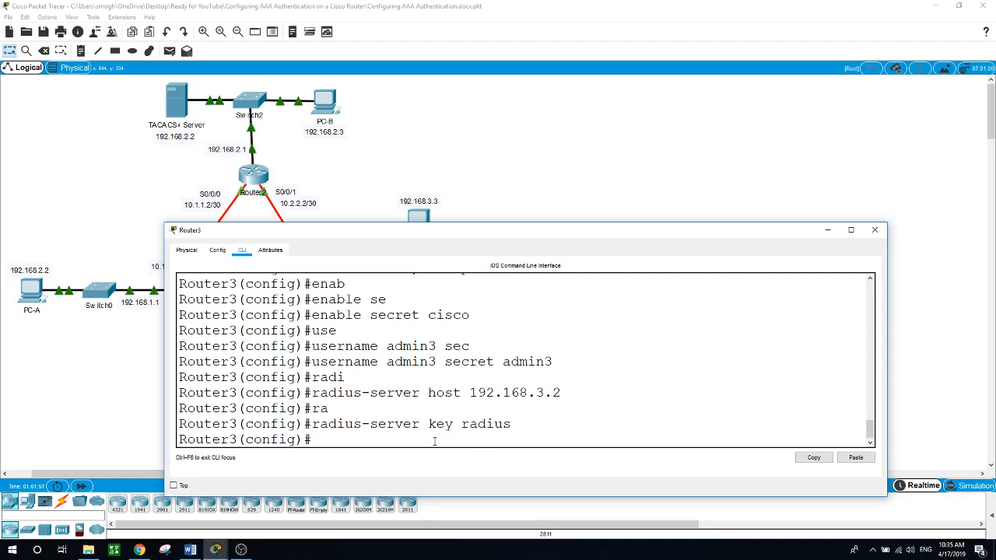
Step: Enable aaa new-model and a default login list using group radius, then local
type("aaa")
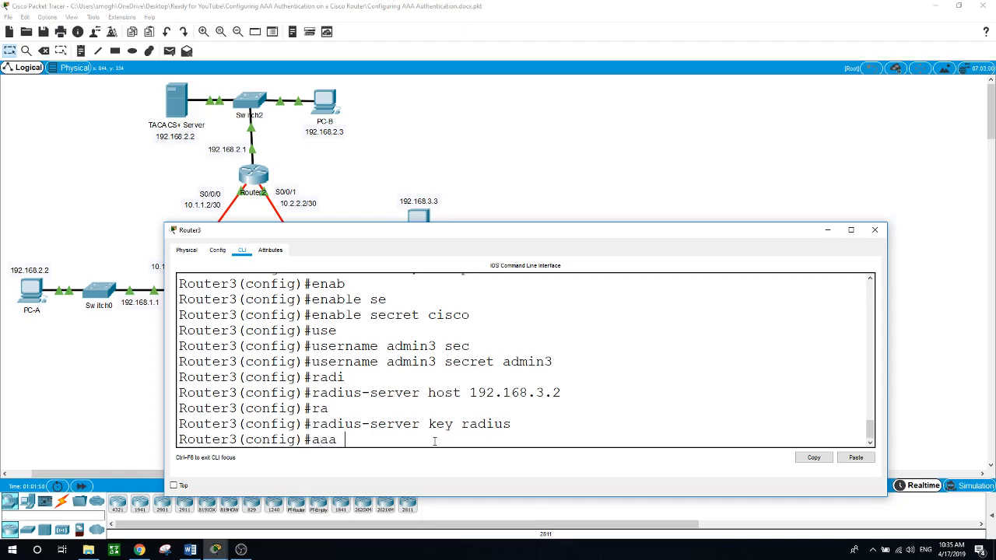
type("new")
key("Tab")
key("Return")
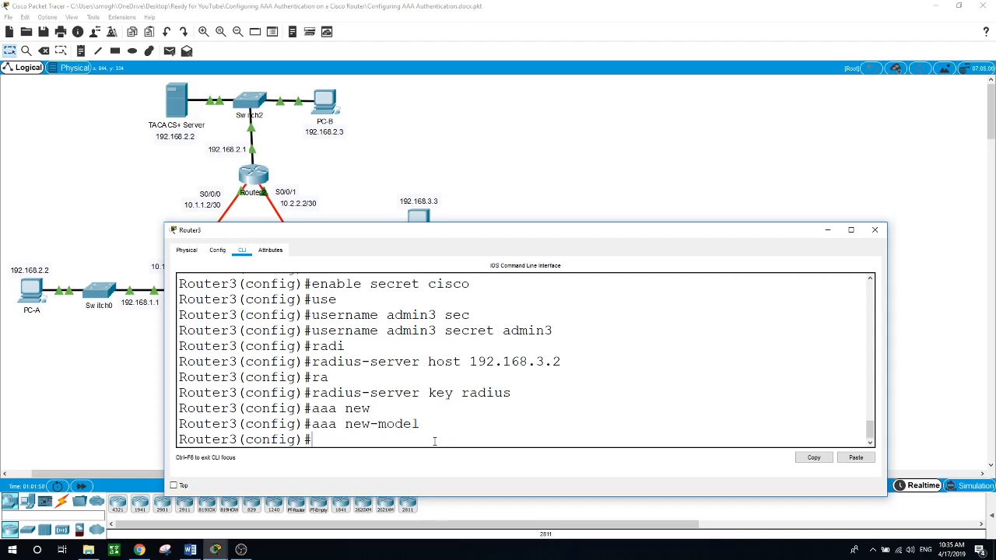
type("aaa authen")
key("Tab")
type("logi")
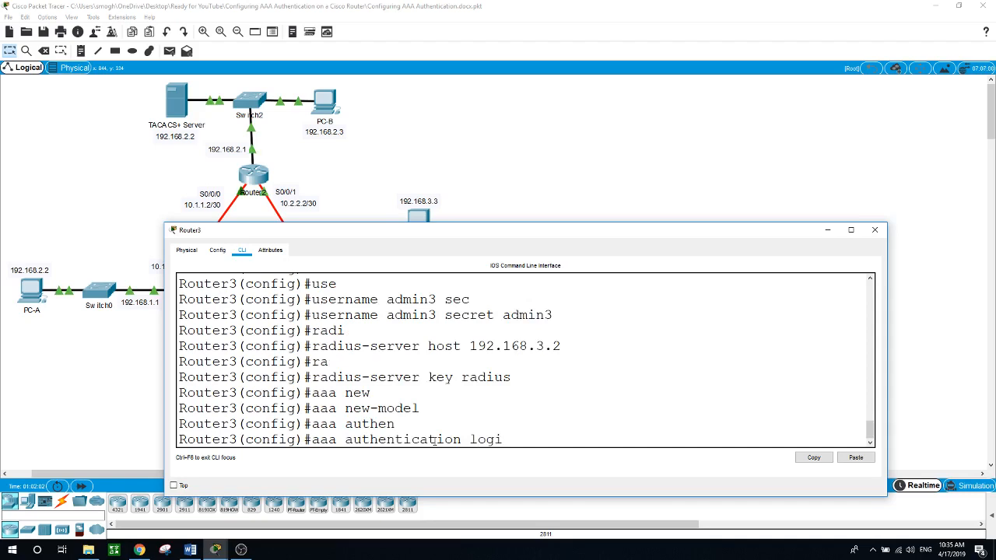
type("n default group ra")
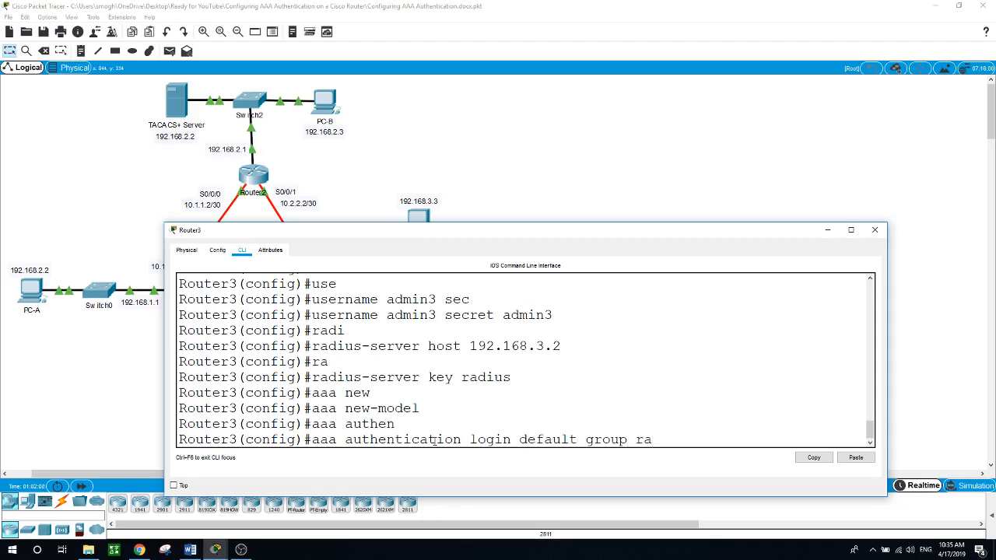
type("di")
key("Tab")
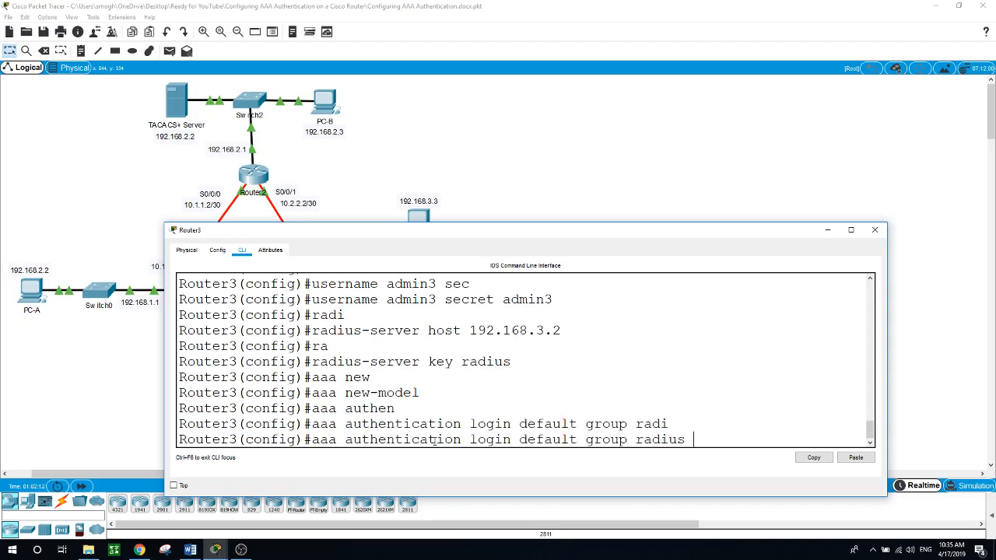
type("local")
key("Return")
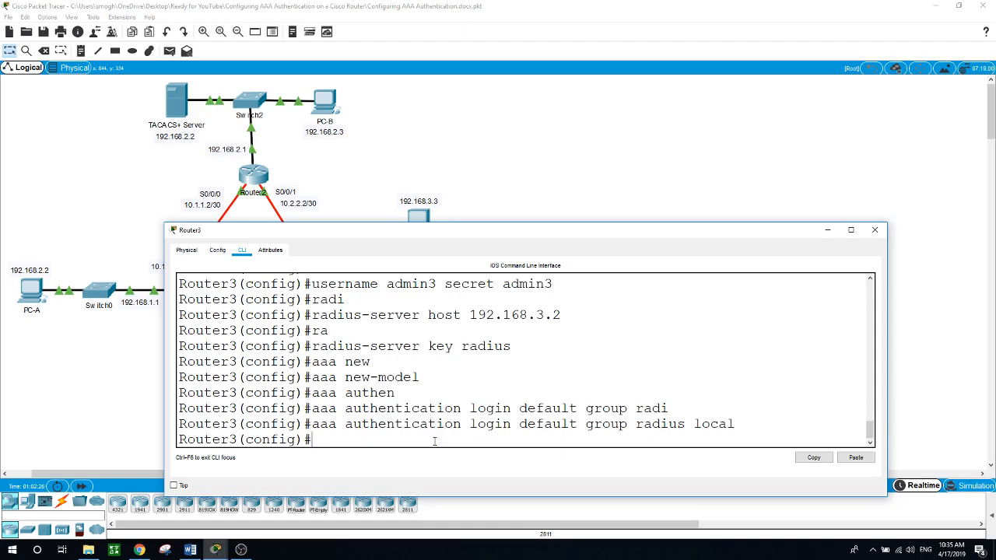
Step: Apply login authentication default to line console 0 and exit to the privileged prompt
type("line co")
type("n")
key("Tab")
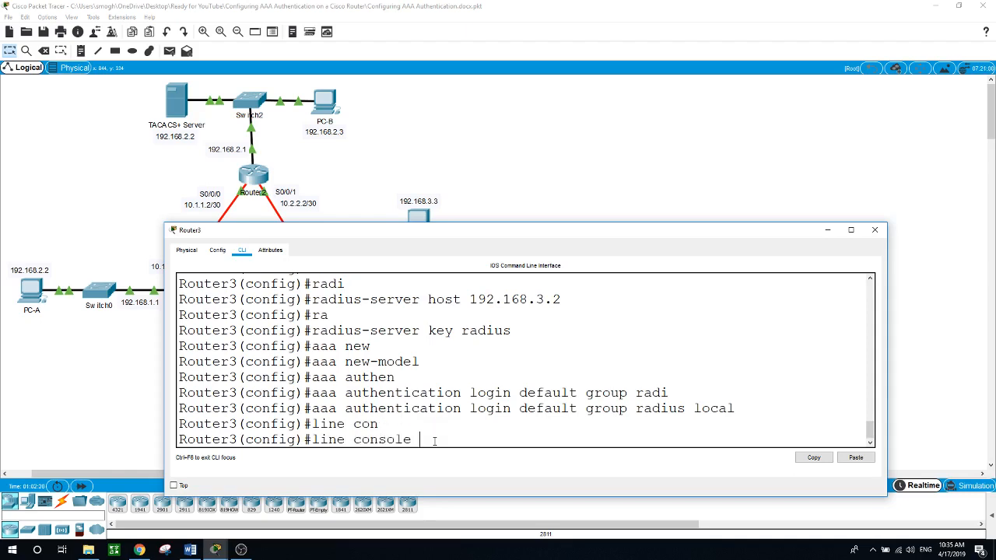
type("0")
key("Return")
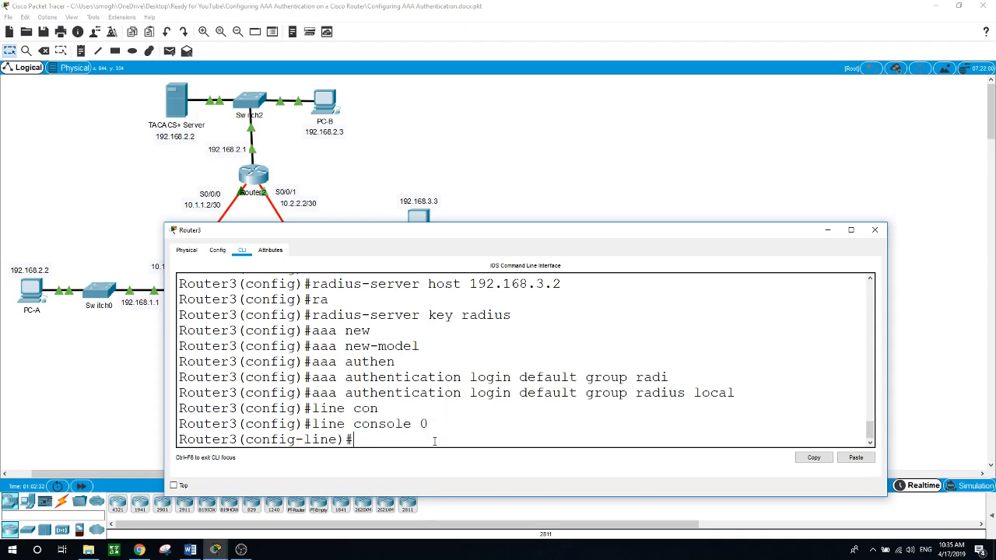
type("login auth")
key("Tab")
type("def")
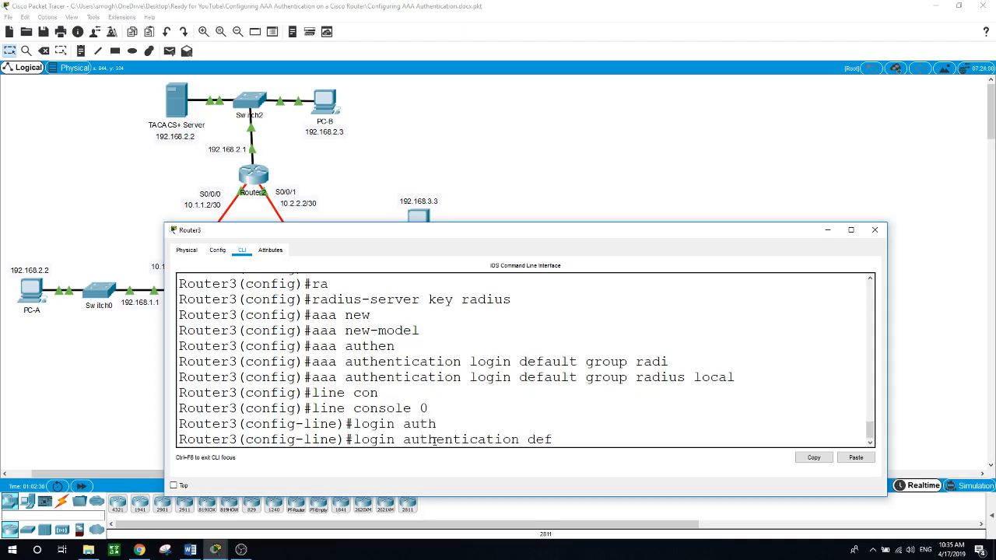
key("Tab")
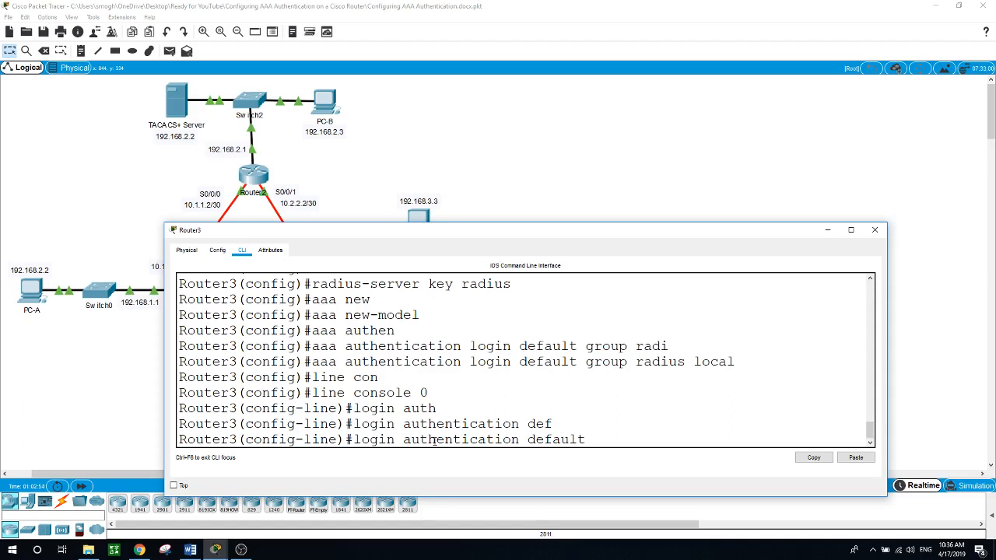
key("Return")
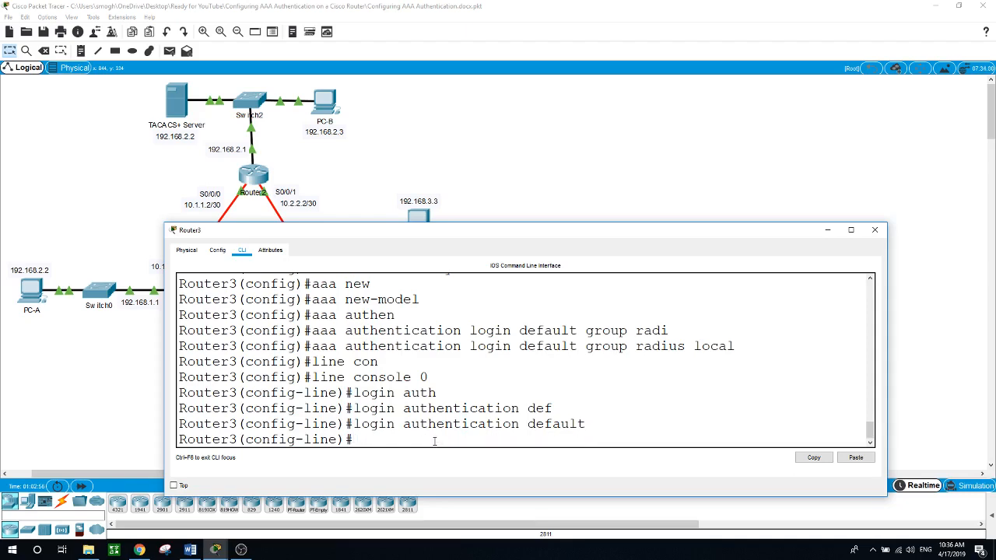
type("exit")
key("Return")
type("exit")
key("Return")
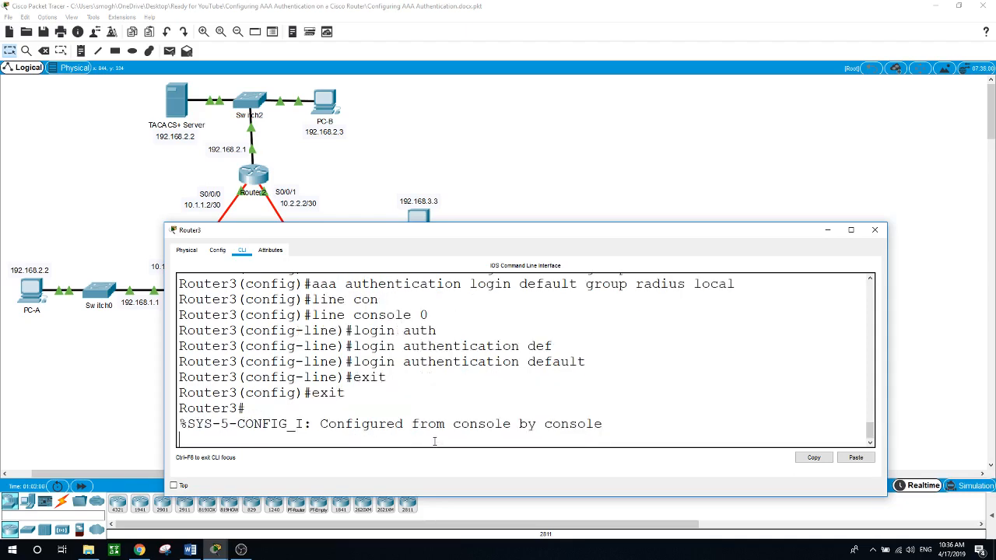
Step: Log out of Router3, see the local admin3 login rejected as invalid, and show the RADIUS server's AAA settings
key("Return")
type("exi")
type("t")
key("Return")
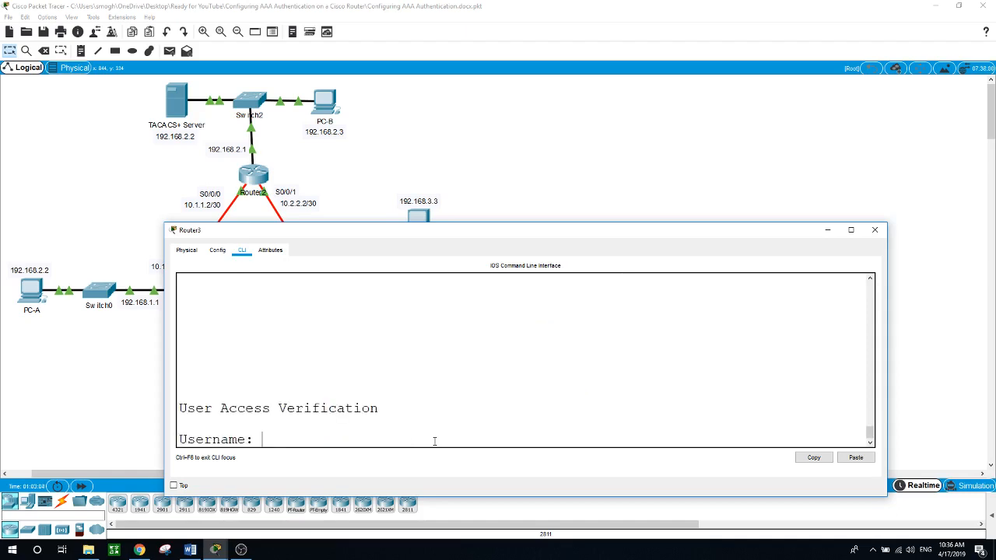
type("admin3")
key("Return")
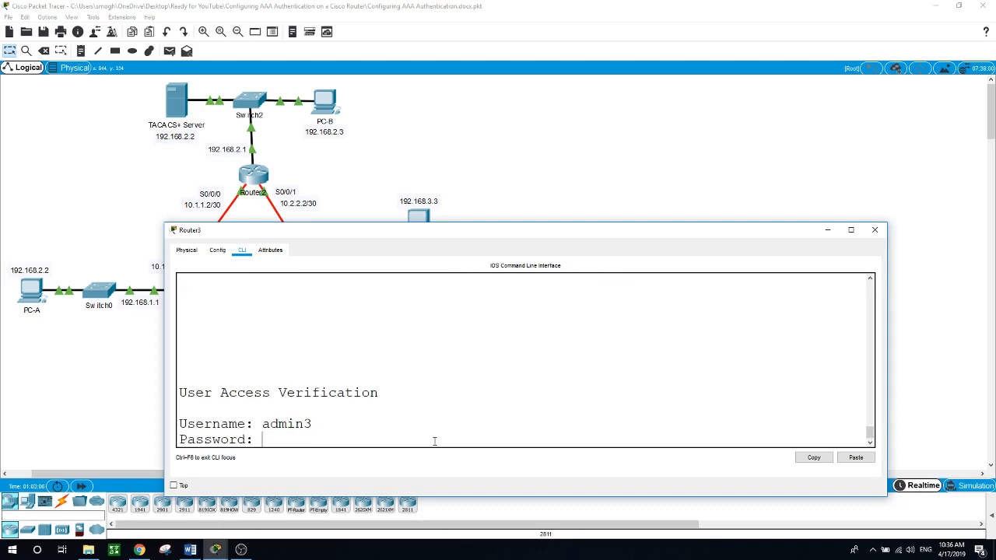
key("Return")
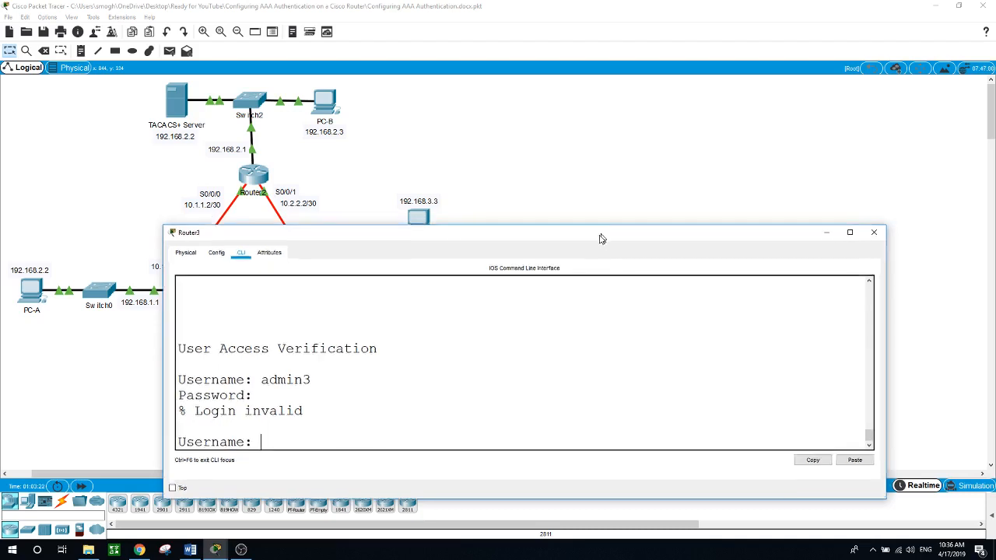
left_click_drag(604, 233, 578, 326)
left_click(504, 294)
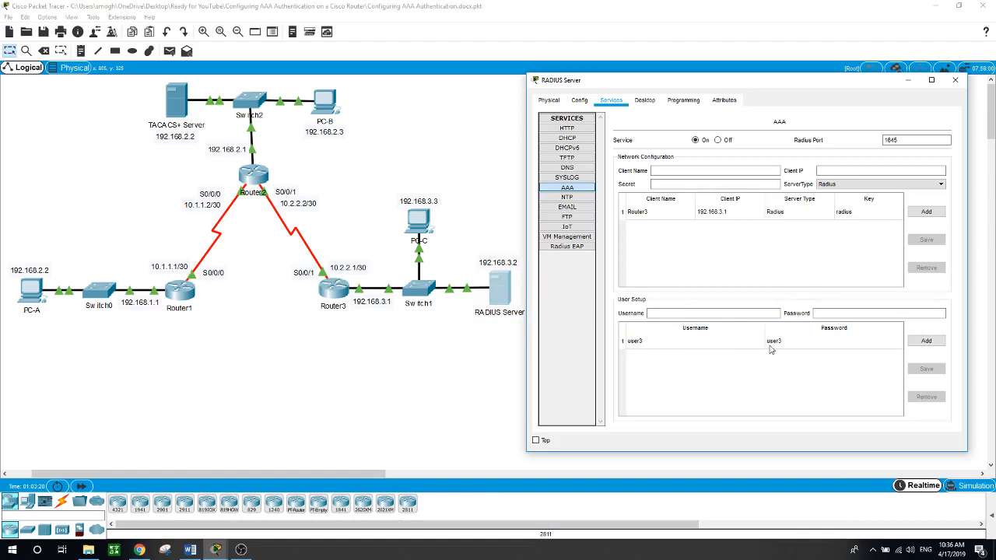
Step: Log in to Router3's console as RADIUS user user3, reach privileged mode with en, and close the console
left_click(341, 290)
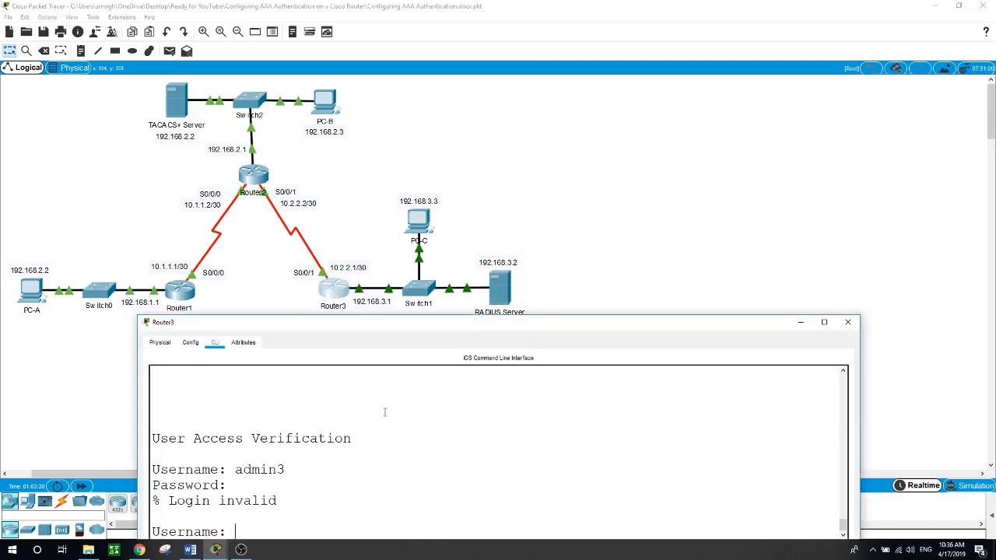
left_click_drag(402, 316, 404, 186)
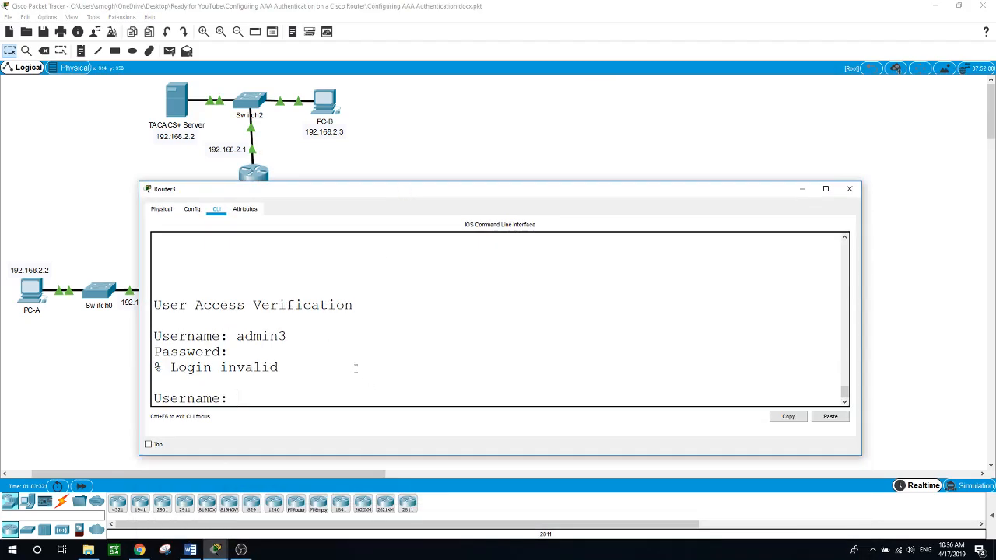
type("user3")
key("Return")
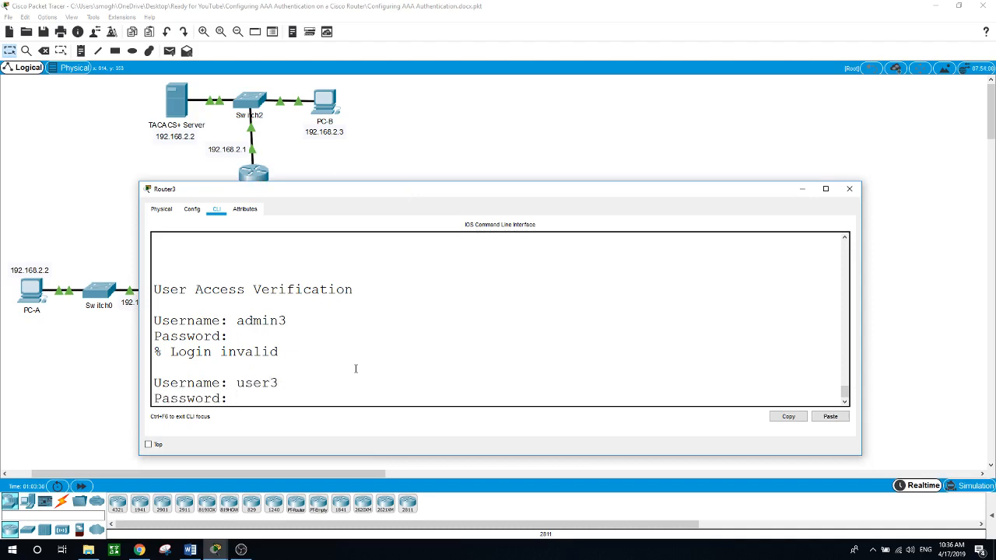
key("Return")
type("en")
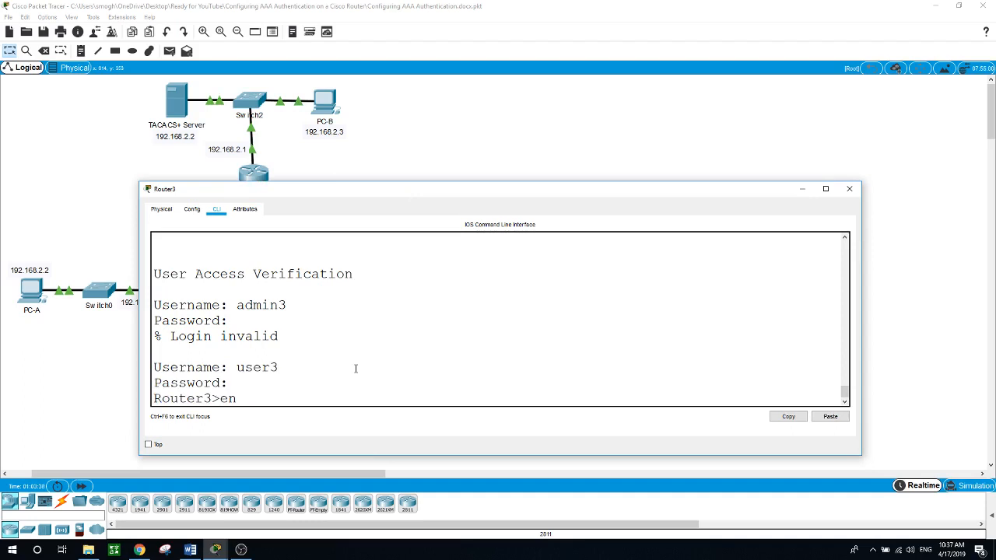
key("Return")
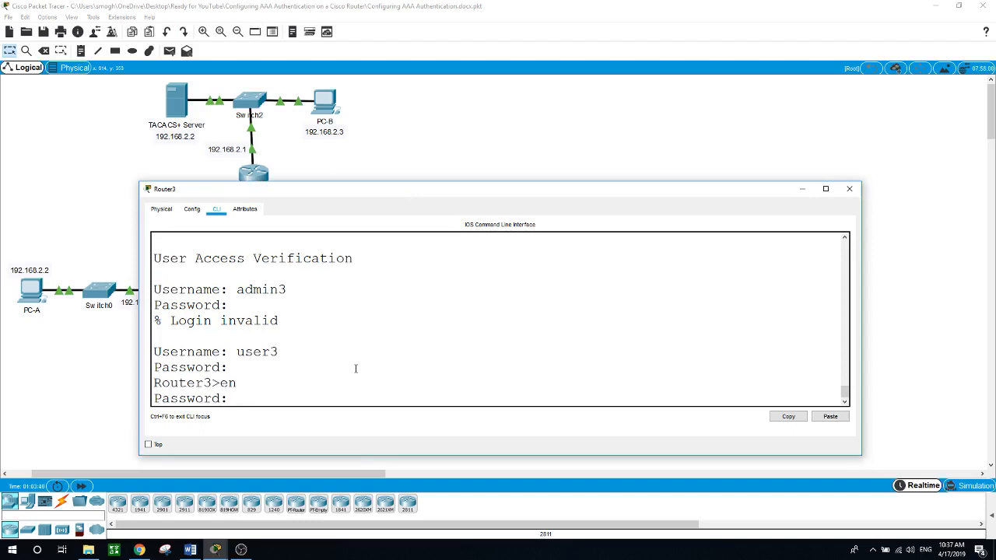
key("Return")
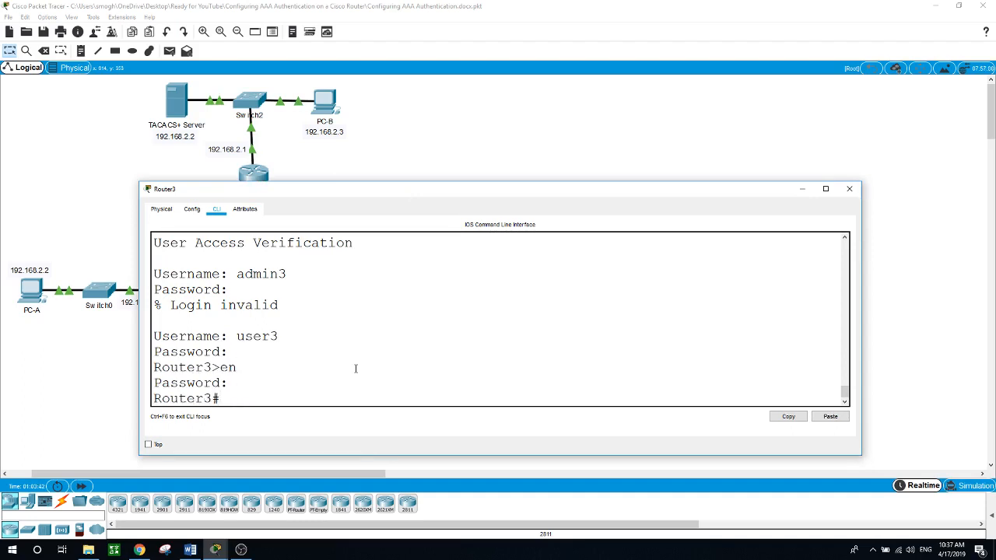
left_click(456, 122)
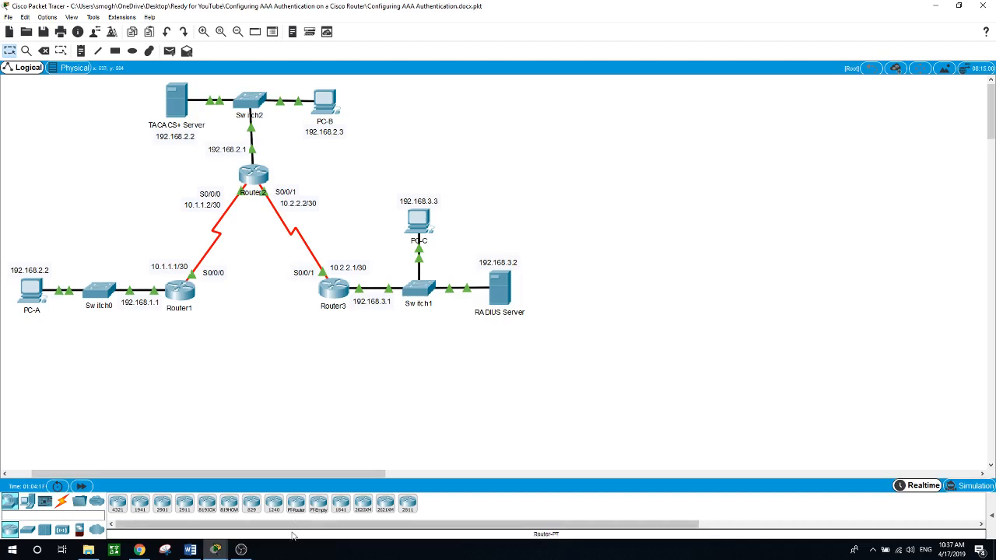
left_click(241, 549)
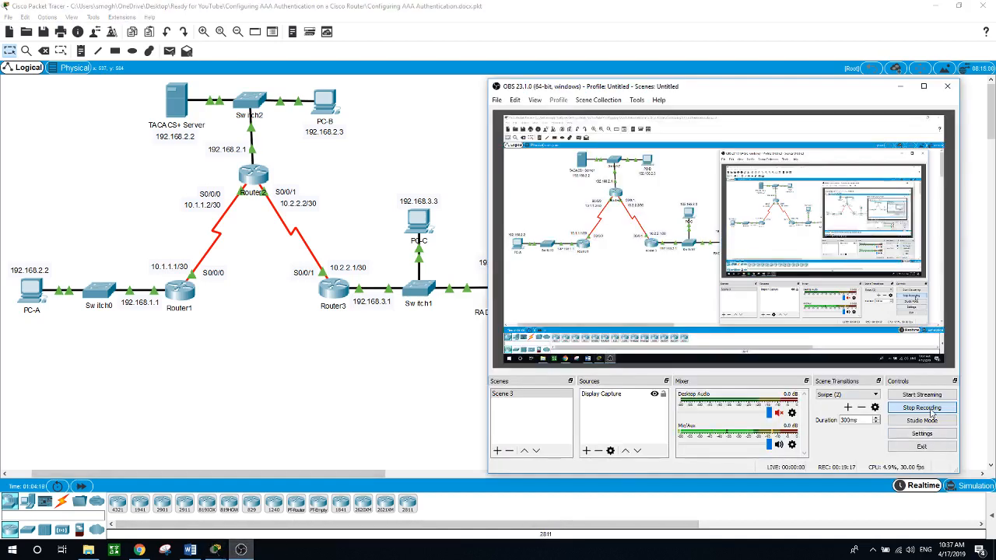